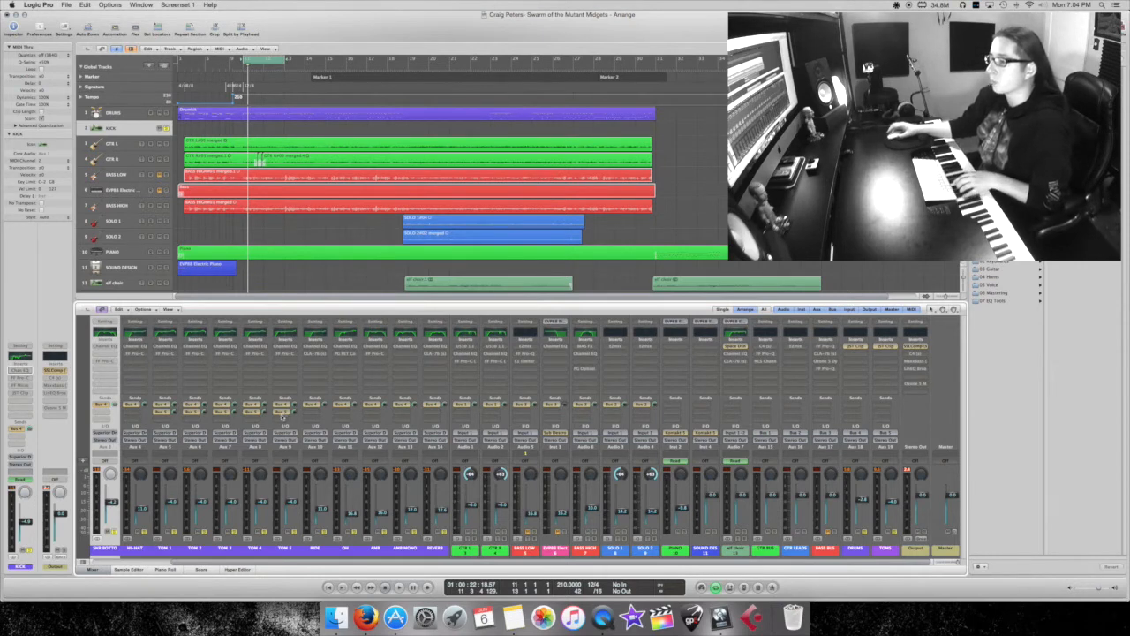
# Step: Inspect the JST Clip plug-in on the DRUMS bus, close it, and return to the KICK channel strip
pyautogui.click(194, 429)
pyautogui.hscroll(-3, 200, 397)
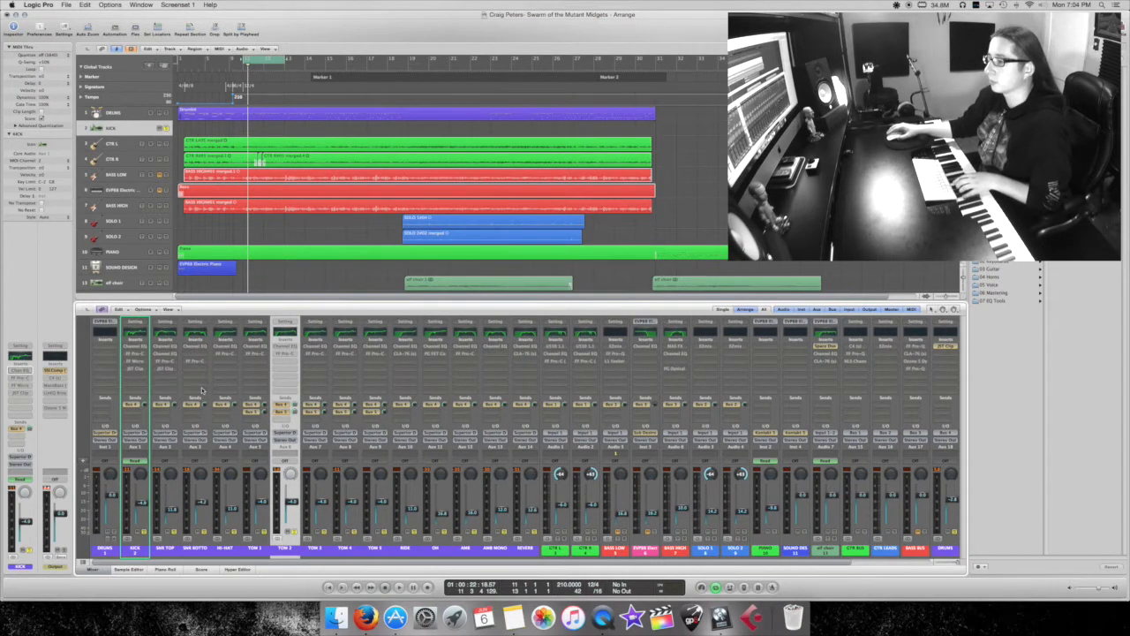
pyautogui.click(149, 423)
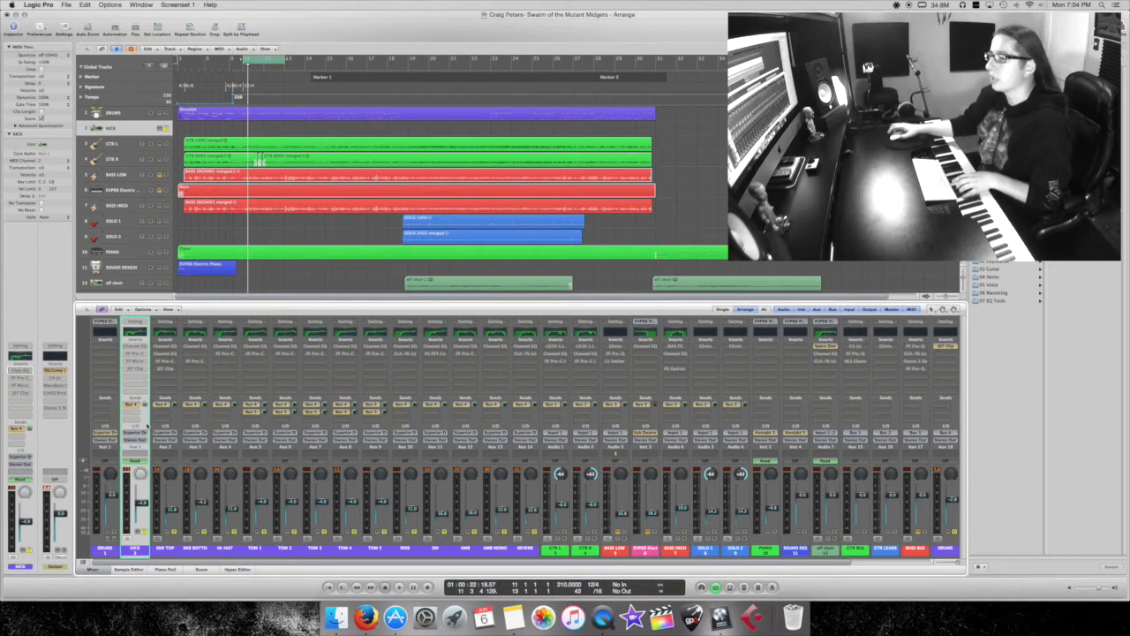
pyautogui.hscroll(3, 149, 423)
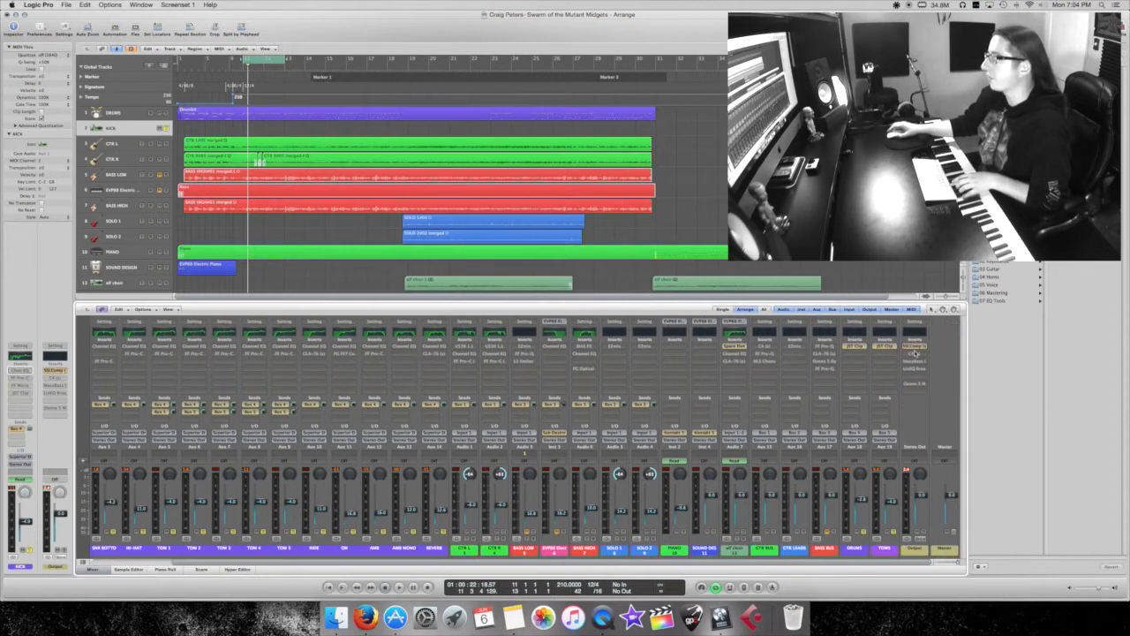
pyautogui.click(852, 346)
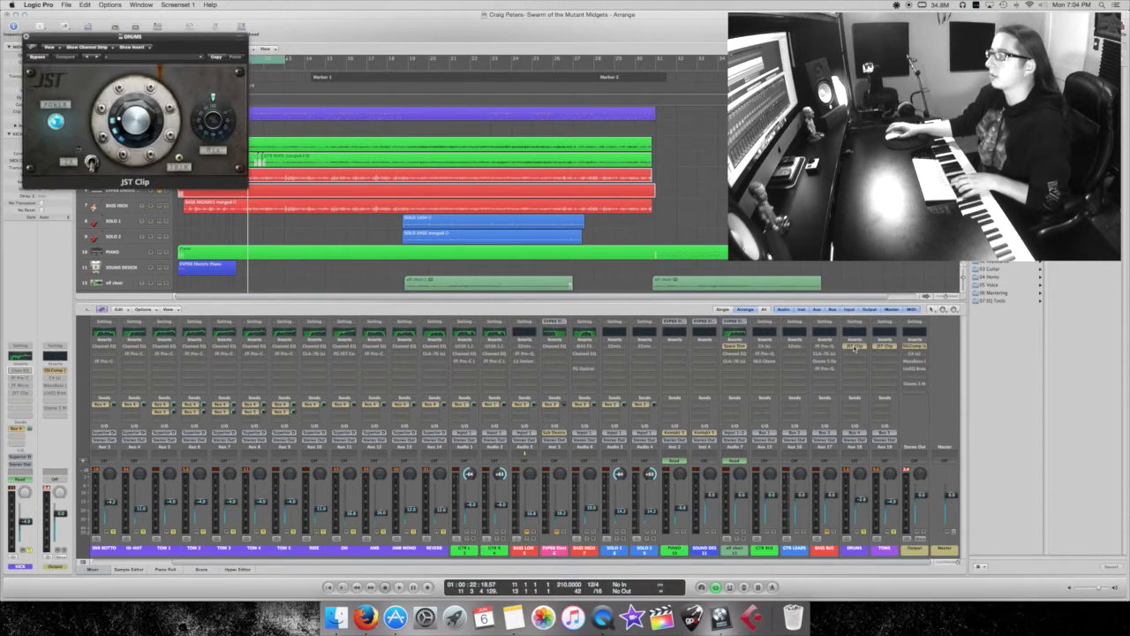
pyautogui.click(29, 39)
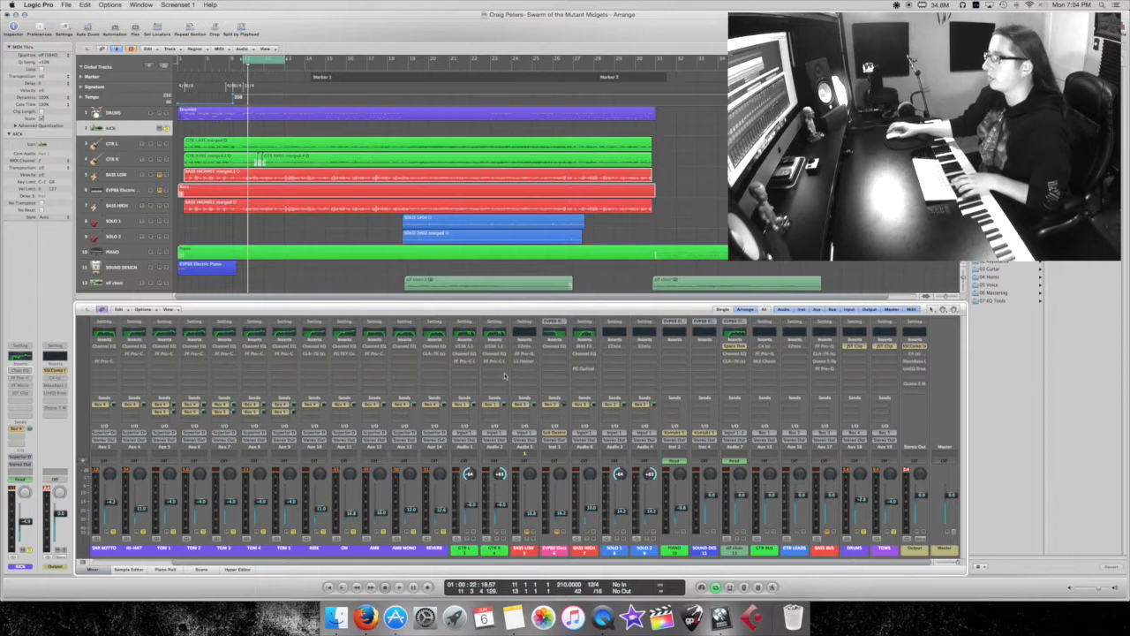
pyautogui.hscroll(-3, 510, 372)
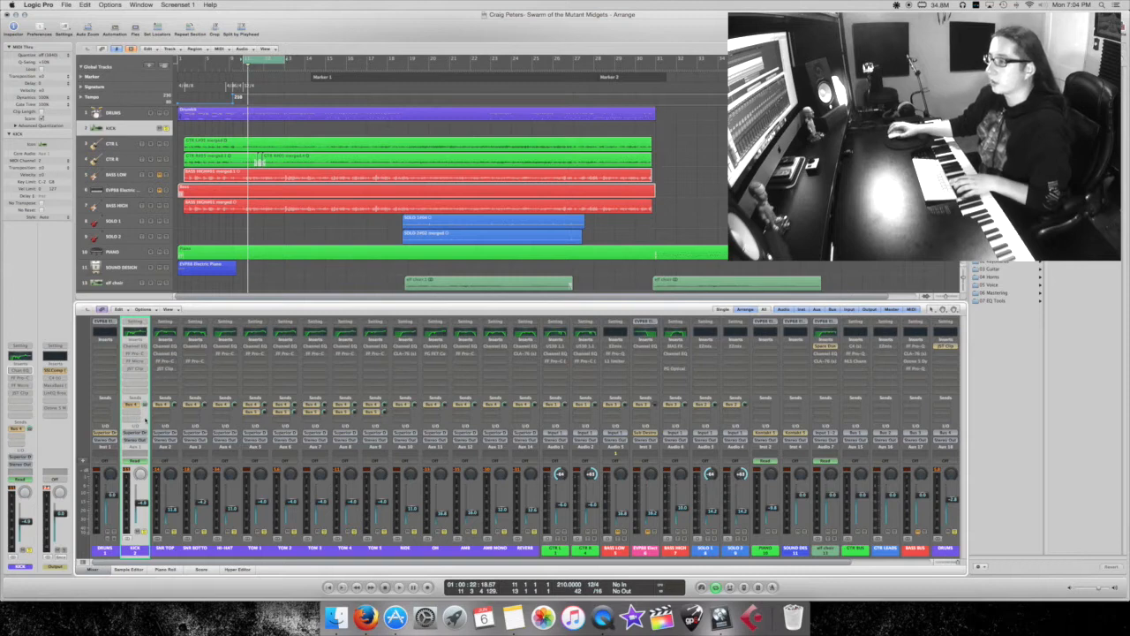
# Step: Turn on the KICK channel's Channel EQ, open it, and audition the drums briefly
pyautogui.keyDown('alt'); pyautogui.click(136, 347); pyautogui.keyUp('alt')
pyautogui.click(136, 347)
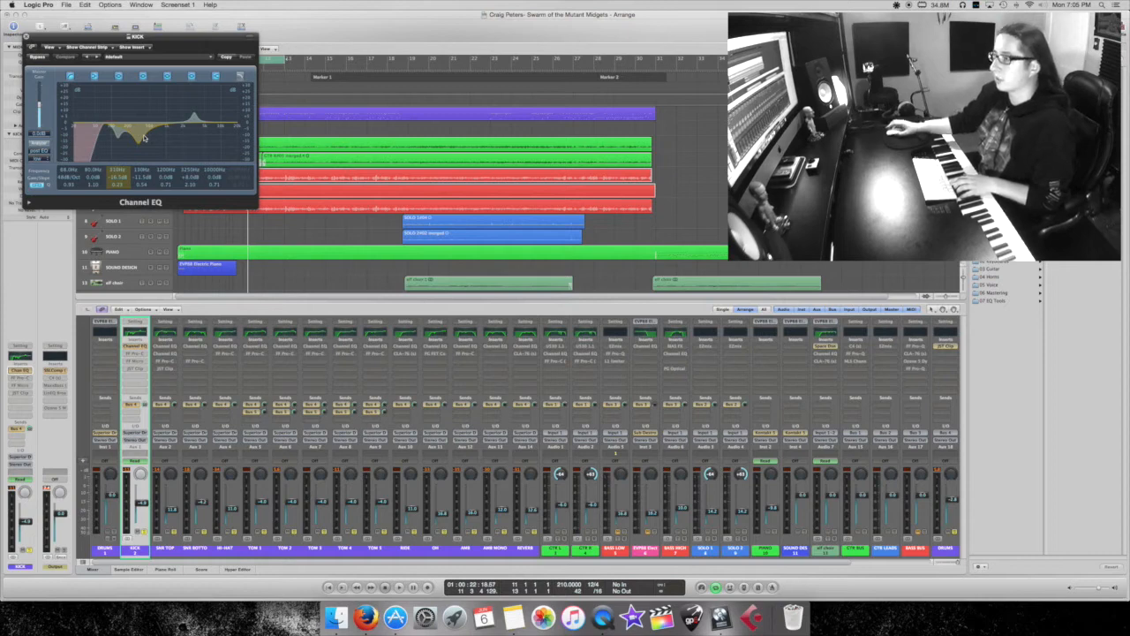
pyautogui.click(138, 348)
pyautogui.press('space')
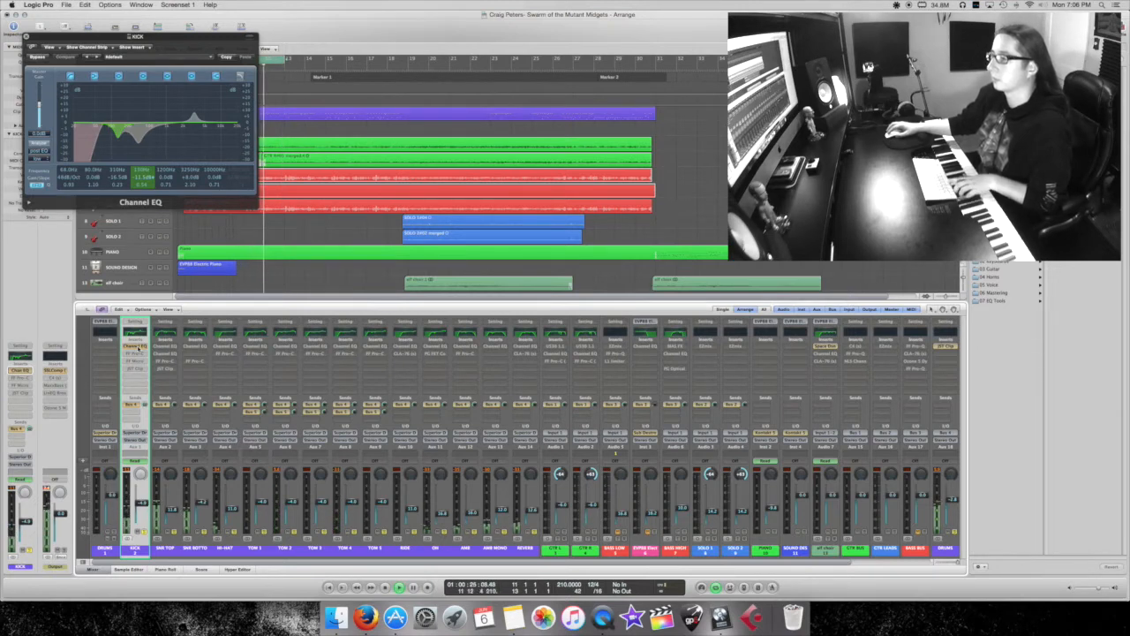
pyautogui.press('space')
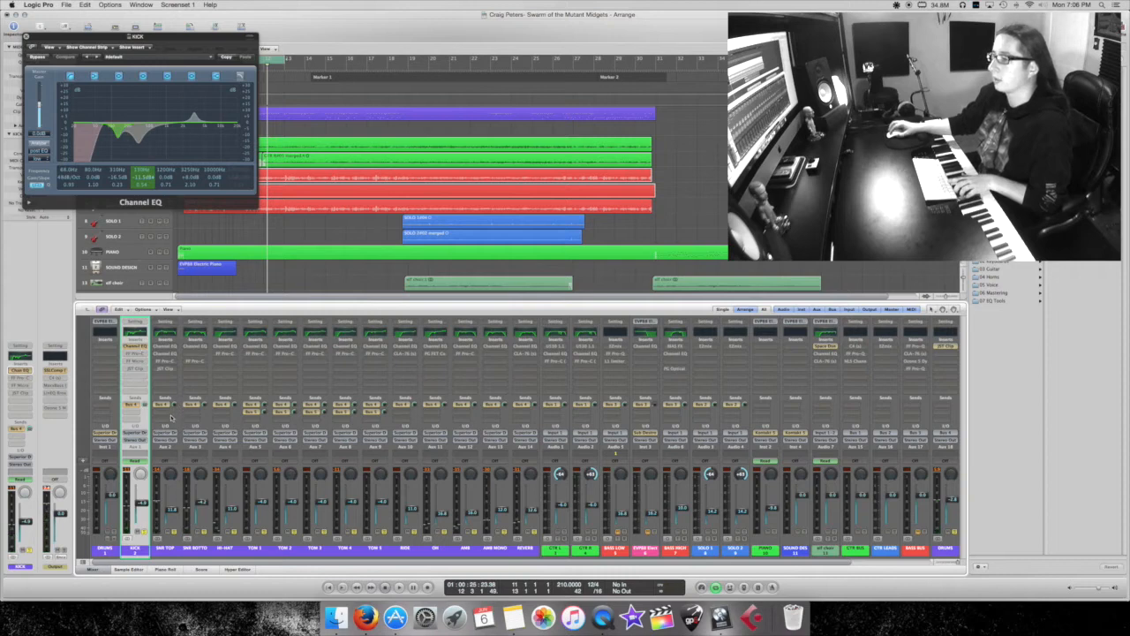
# Step: Isolate the KICK by silencing channels SNR TOP through REVERB, and compare it during playback with its Channel EQ bypassed and active
pyautogui.moveTo(173, 423); pyautogui.dragTo(537, 547)
pyautogui.press('space')
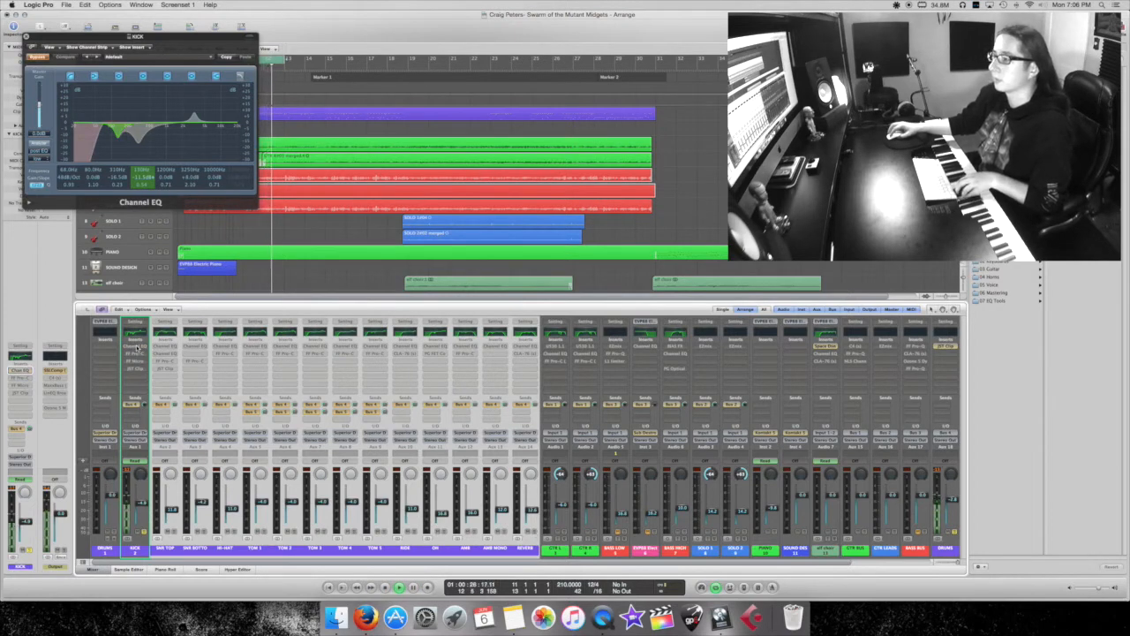
pyautogui.keyDown('alt'); pyautogui.click(137, 347); pyautogui.keyUp('alt')
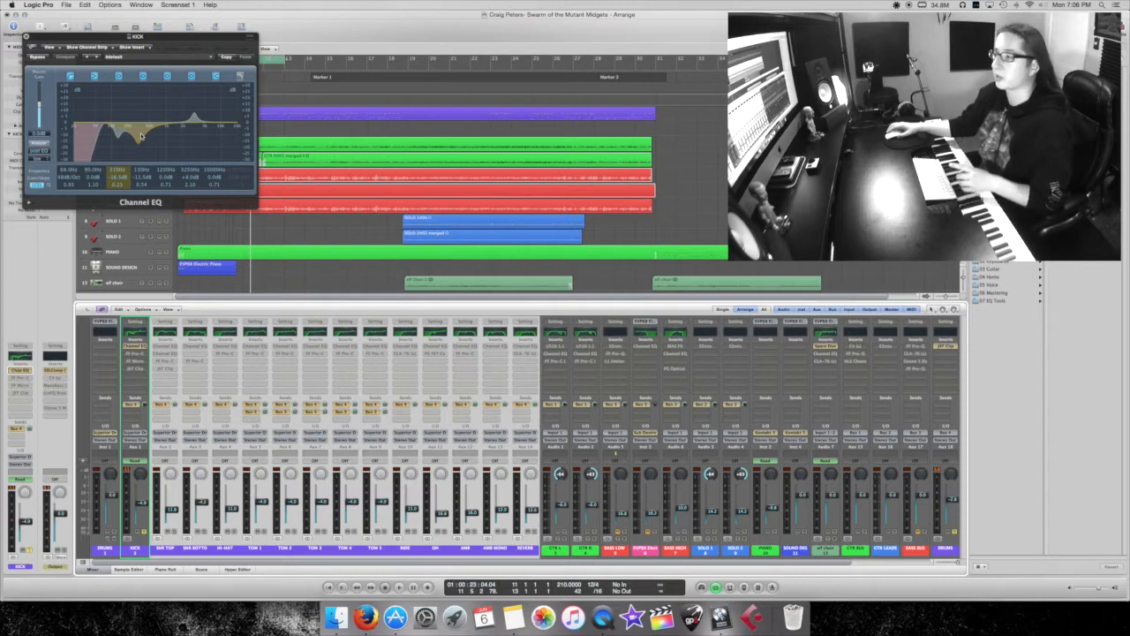
# Step: Open the KICK channel's FF Pro-C compressor, place it beside the Channel EQ, and adjust its ratio
pyautogui.click(138, 354)
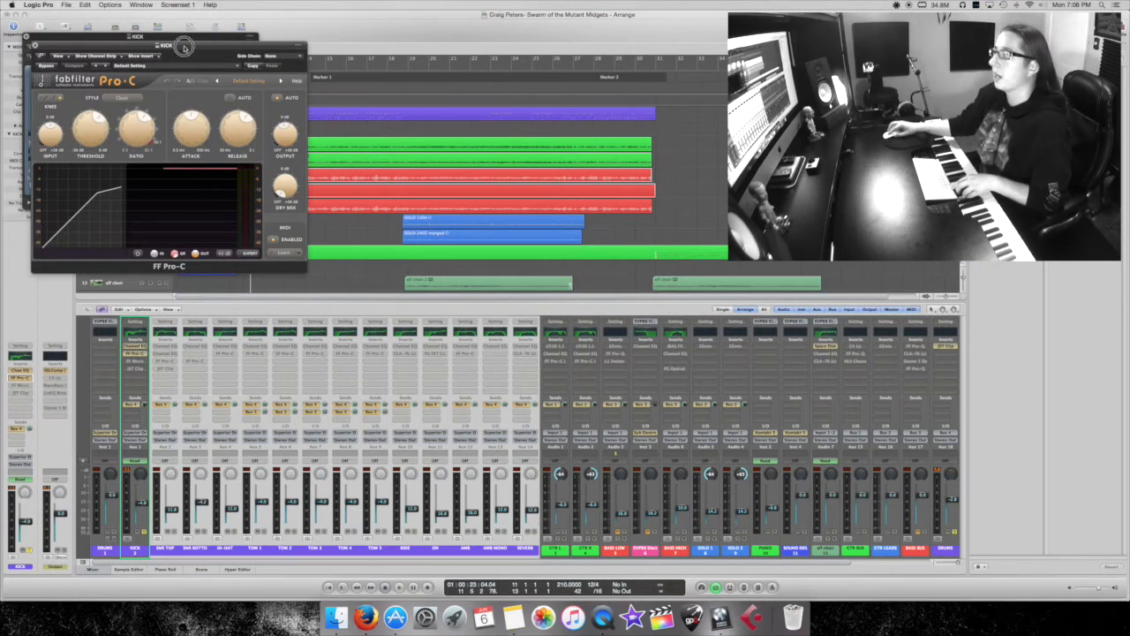
pyautogui.moveTo(184, 46); pyautogui.dragTo(434, 44)
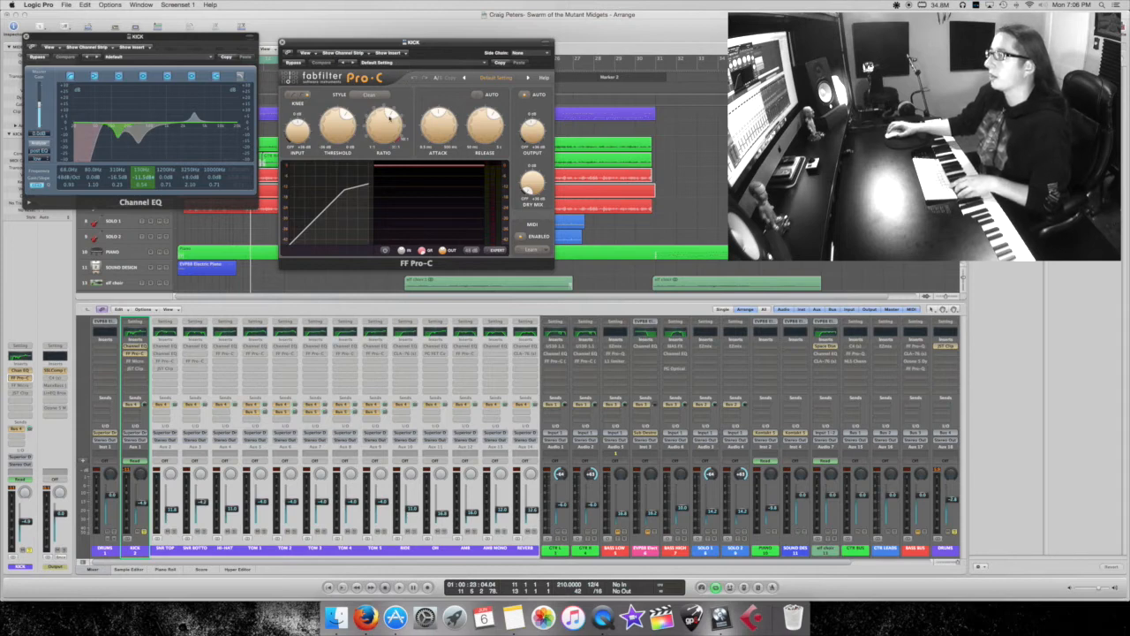
pyautogui.moveTo(392, 113)
pyautogui.scroll(5, 391, 115)
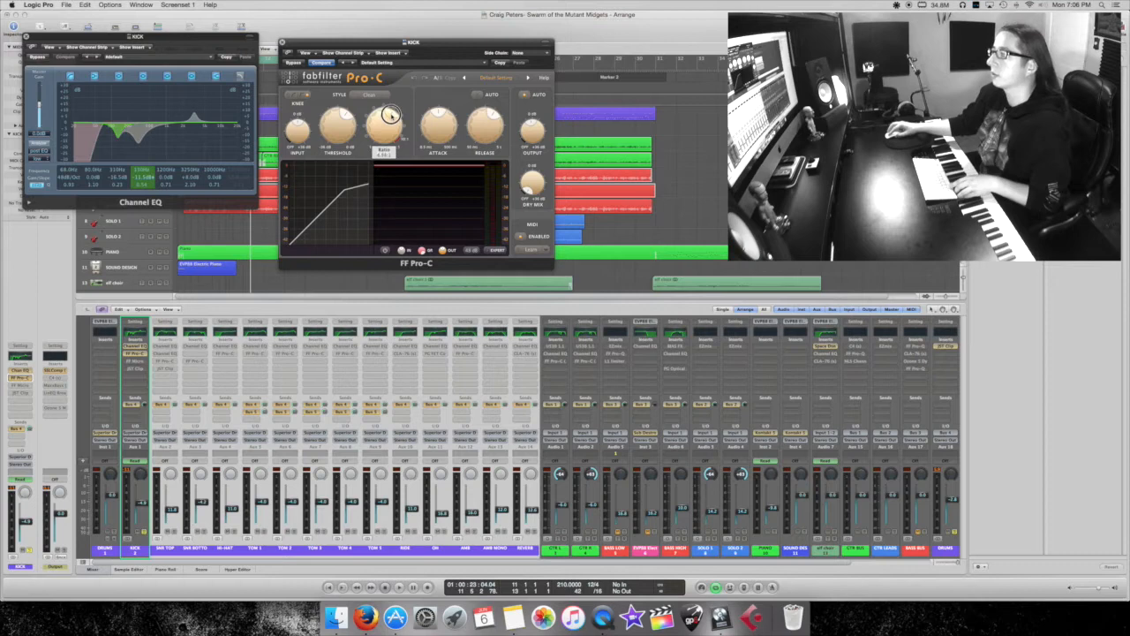
pyautogui.moveTo(441, 115)
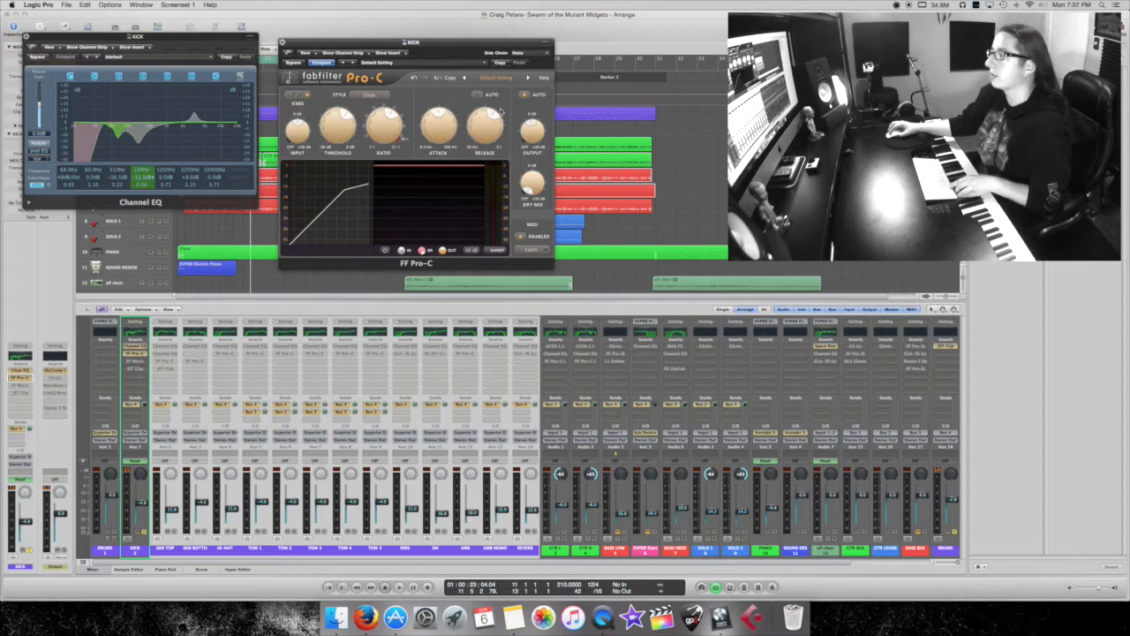
pyautogui.moveTo(494, 113)
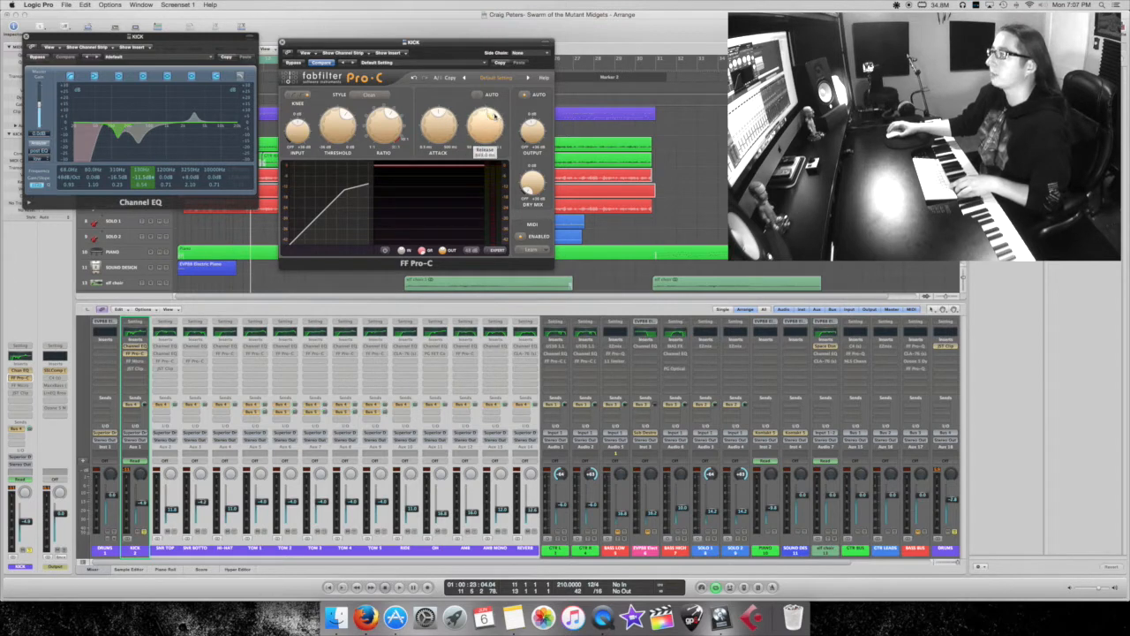
# Step: Fine-tune the KICK compressor's threshold during playback, and close both the FF Pro-C and Channel EQ windows
pyautogui.moveTo(345, 113)
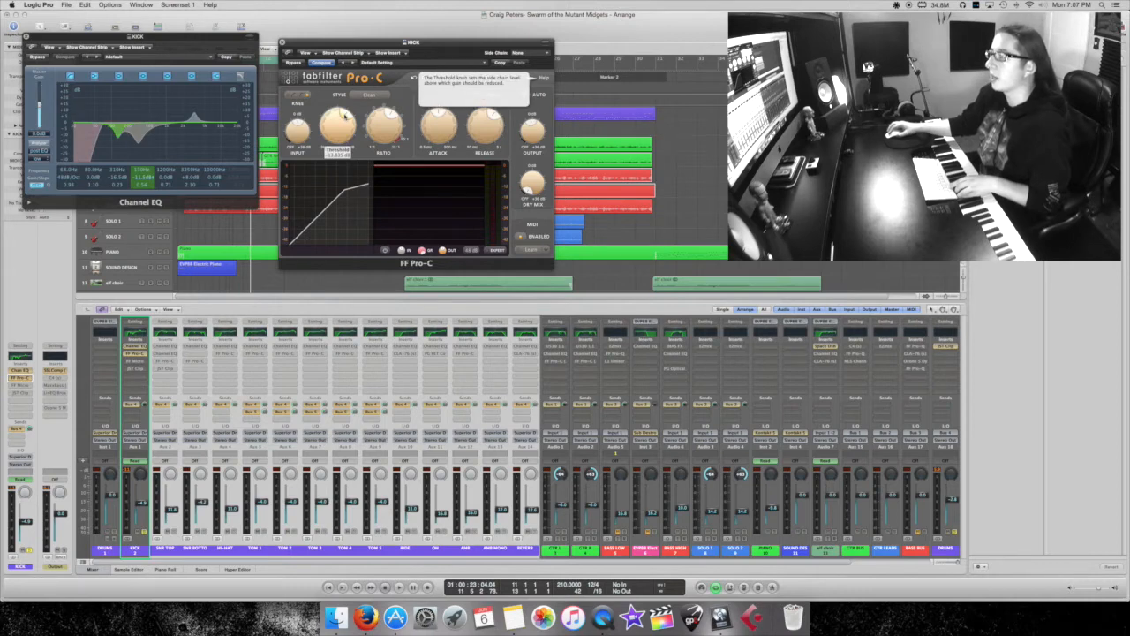
pyautogui.press('space')
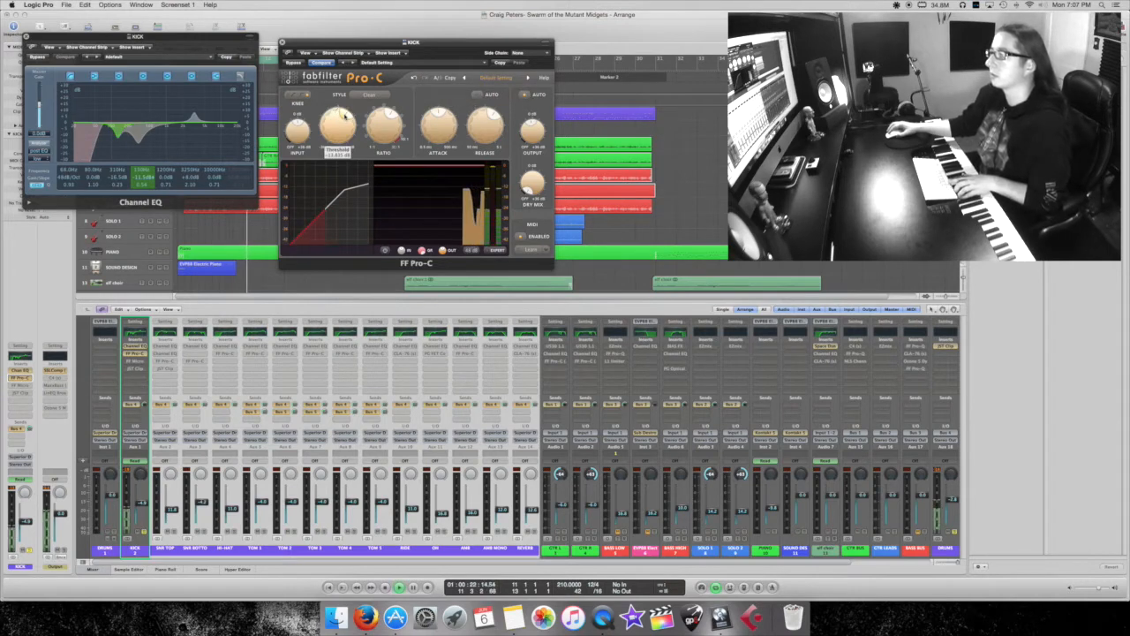
pyautogui.moveTo(344, 115)
pyautogui.mouseDown()
pyautogui.moveTo(317, 149)
pyautogui.moveTo(350, 106)
pyautogui.moveTo(356, 124)
pyautogui.moveTo(351, 96)
pyautogui.mouseUp()
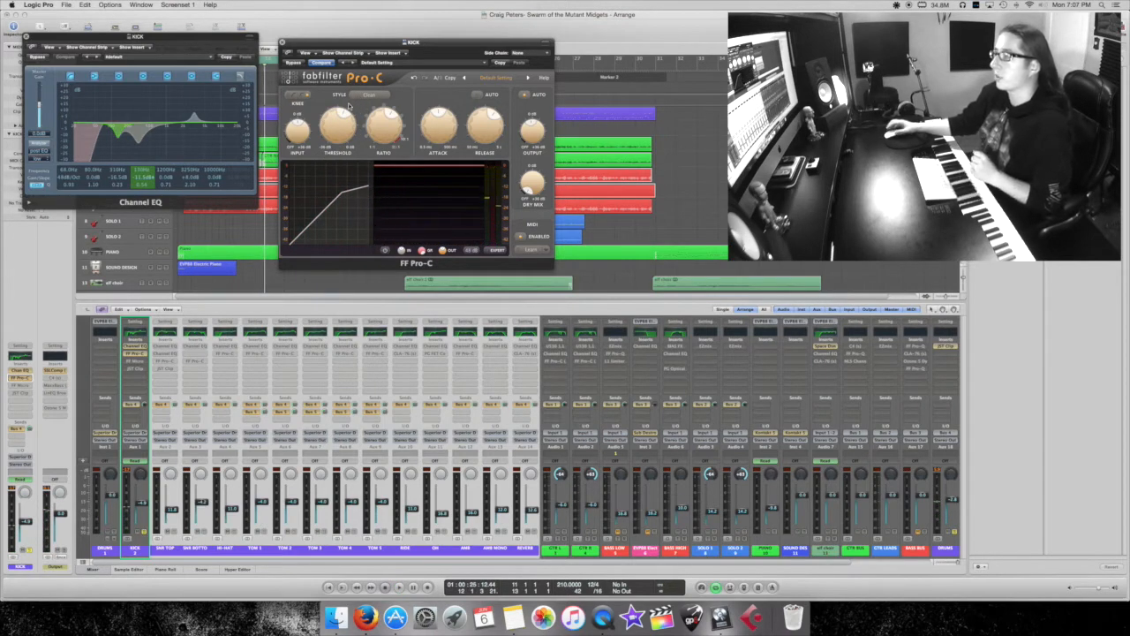
pyautogui.moveTo(351, 106); pyautogui.dragTo(348, 115)
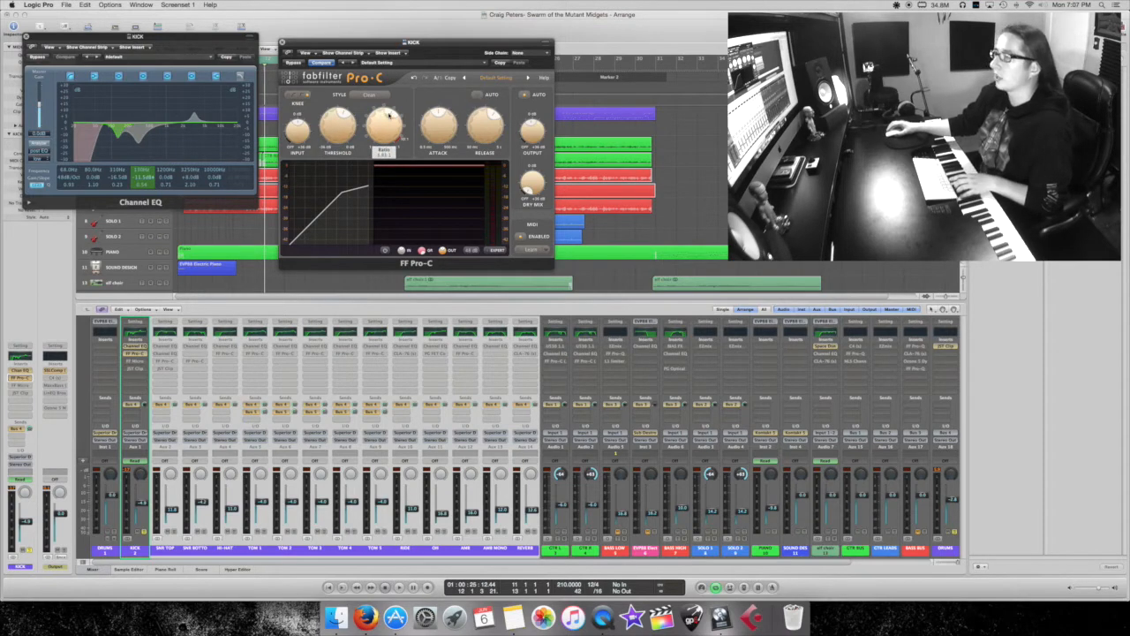
pyautogui.moveTo(388, 115)
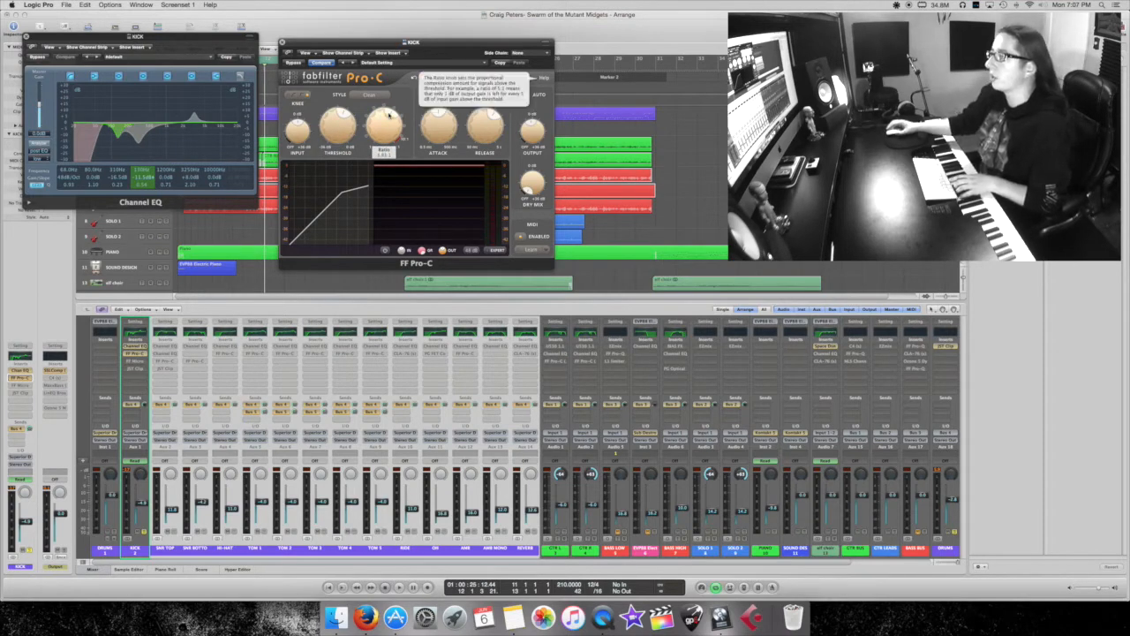
pyautogui.moveTo(436, 114)
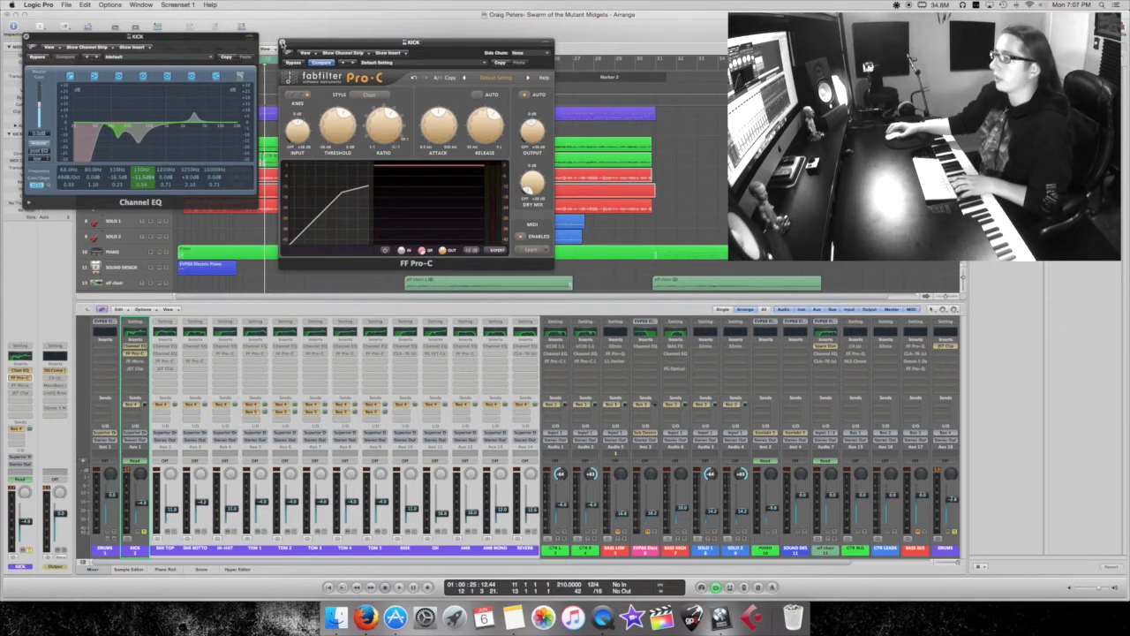
pyautogui.click(282, 41)
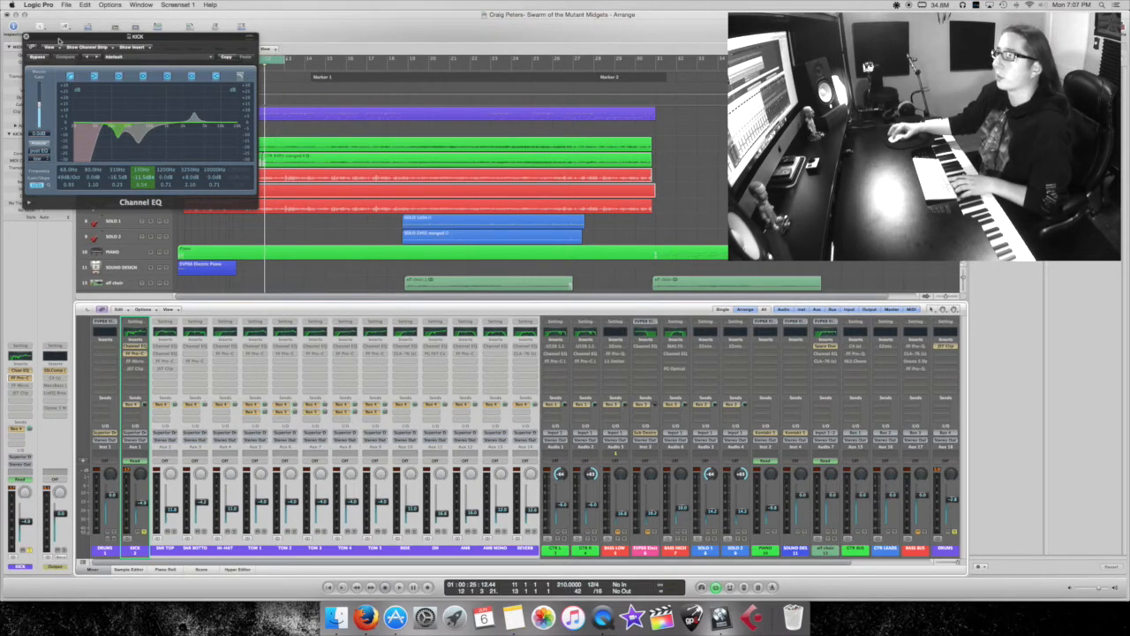
pyautogui.click(26, 38)
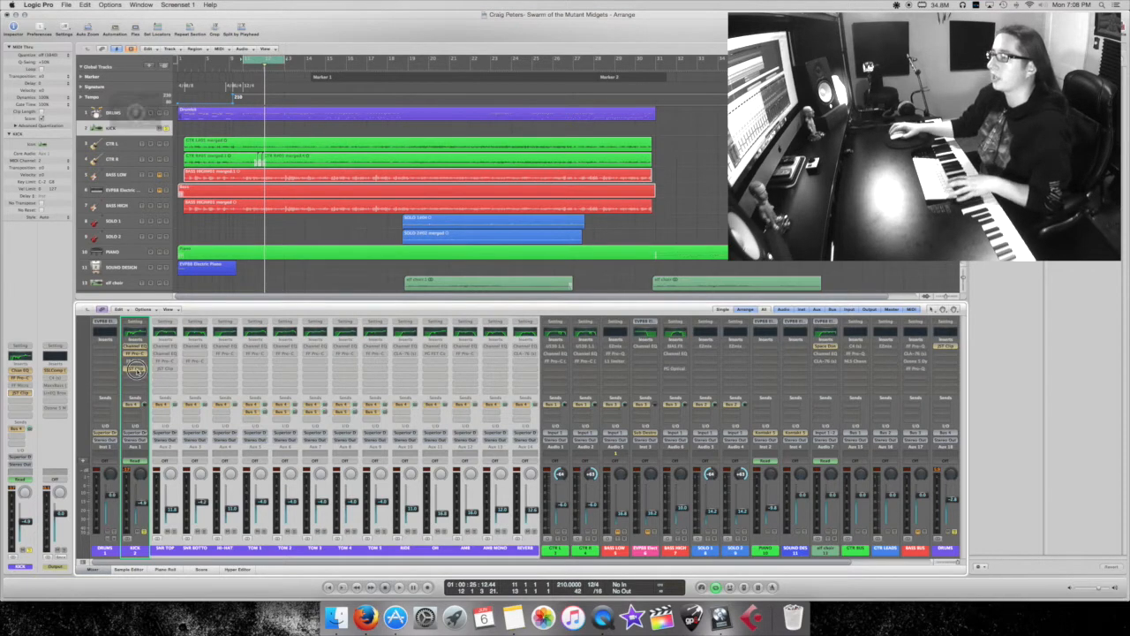
# Step: Open JST Clip on the KICK channel, compare it bypassed and active during playback, adjust its clipping amount, and close it
pyautogui.click(136, 368)
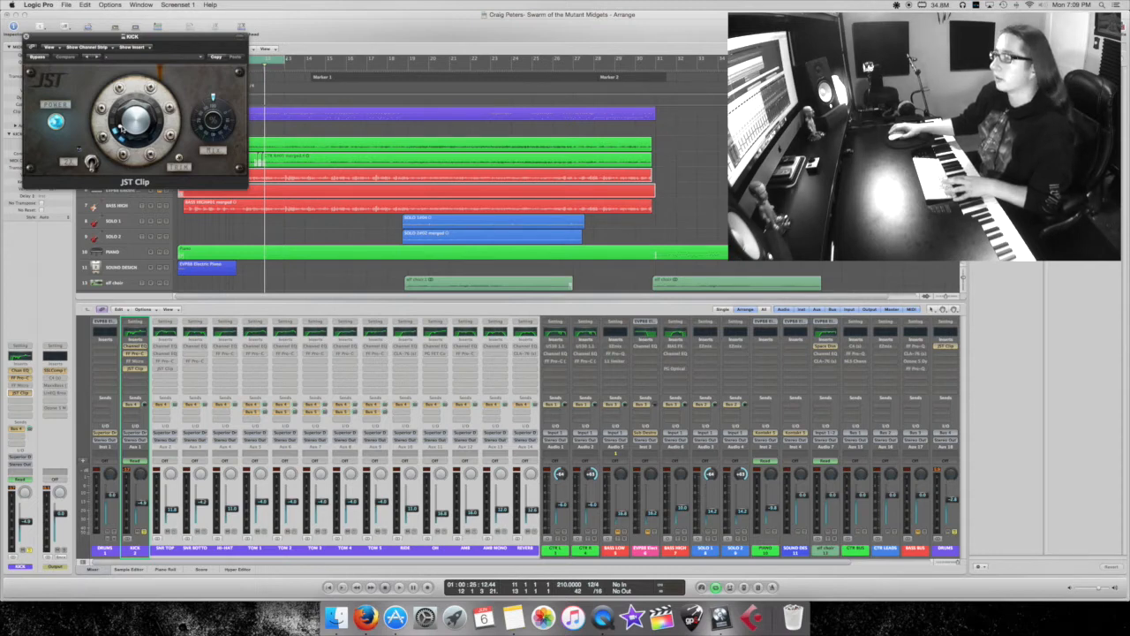
pyautogui.press('space')
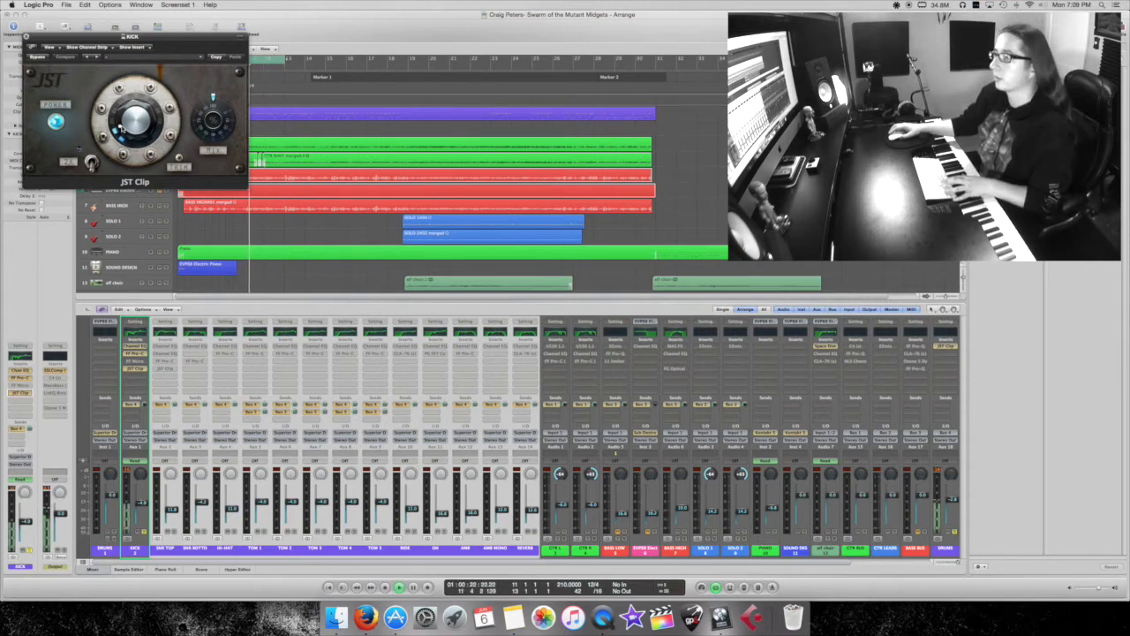
pyautogui.click(35, 58)
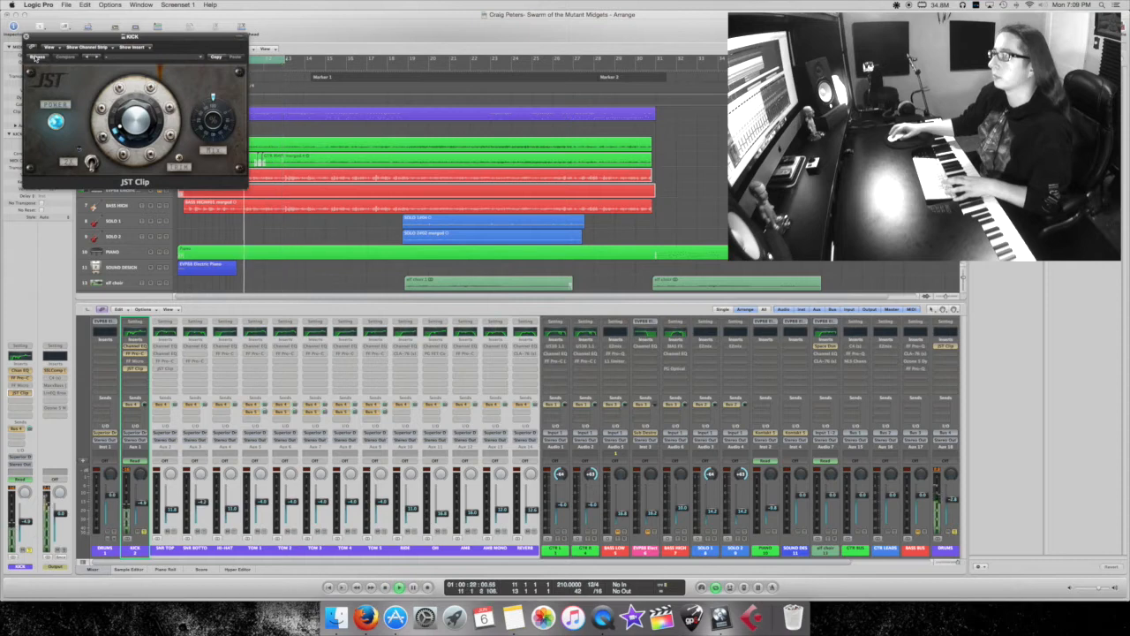
pyautogui.moveTo(124, 124)
pyautogui.mouseDown()
pyautogui.moveTo(124, 112)
pyautogui.moveTo(120, 124)
pyautogui.mouseUp()
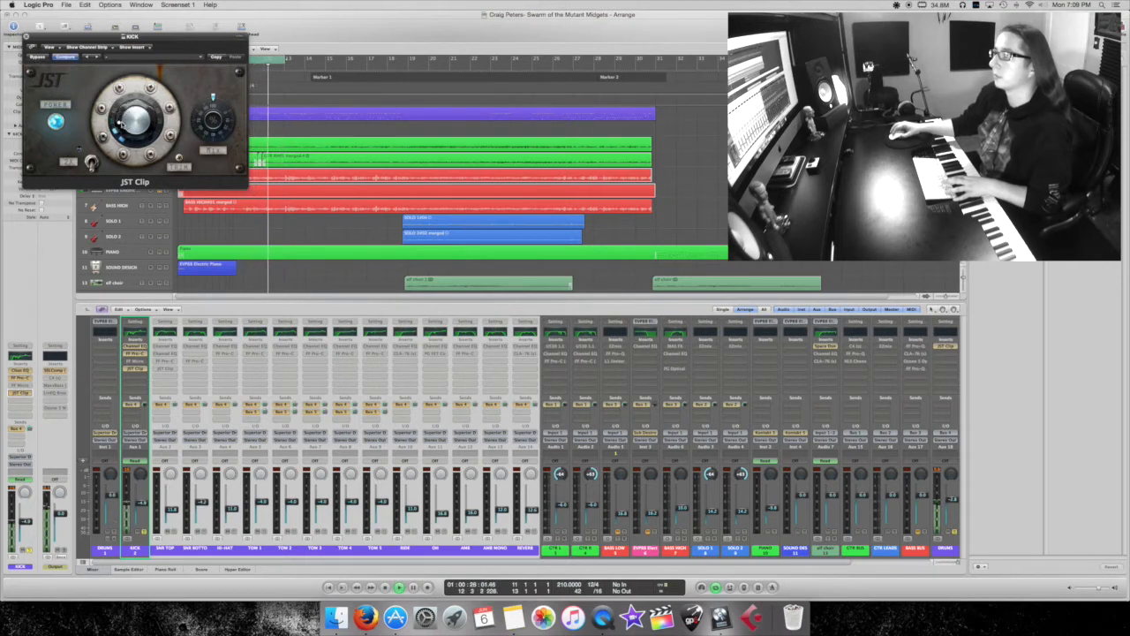
pyautogui.click(27, 37)
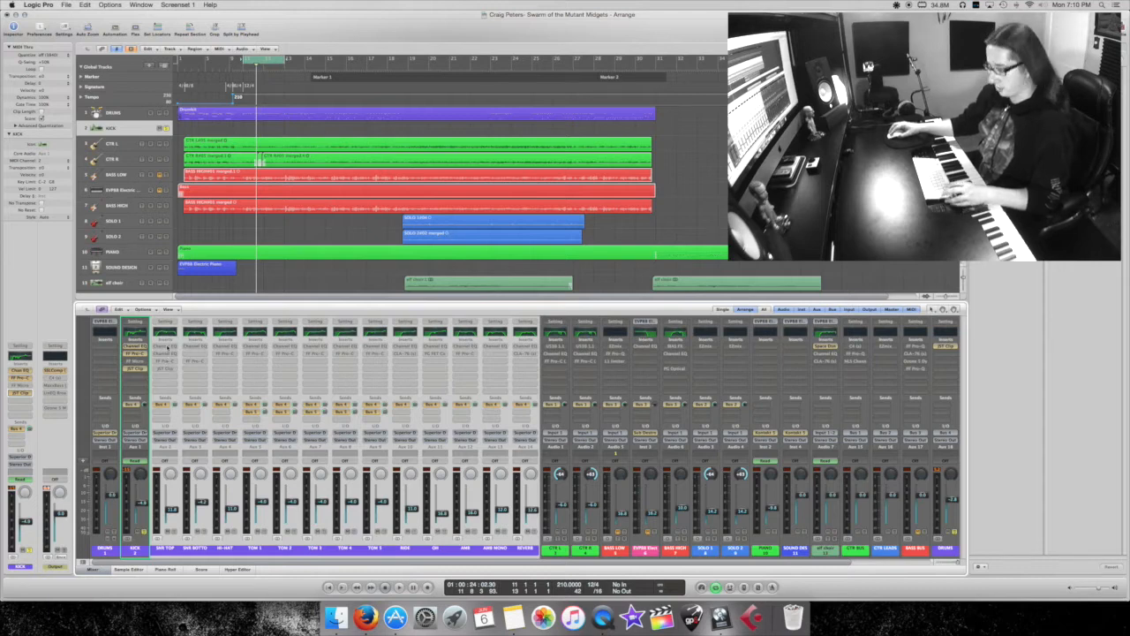
# Step: Bring the other drum channels back into playback and activate the first Channel EQ on the SNR TOP channel
pyautogui.click(167, 346)
pyautogui.press('space')
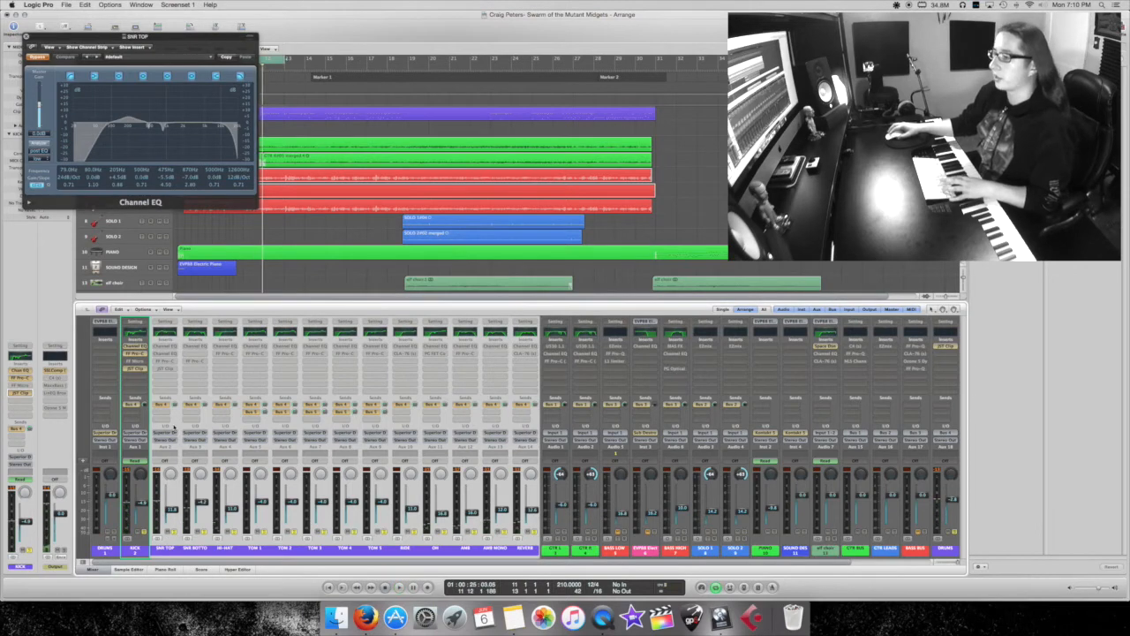
pyautogui.hscroll(1, 174, 427)
pyautogui.press('space')
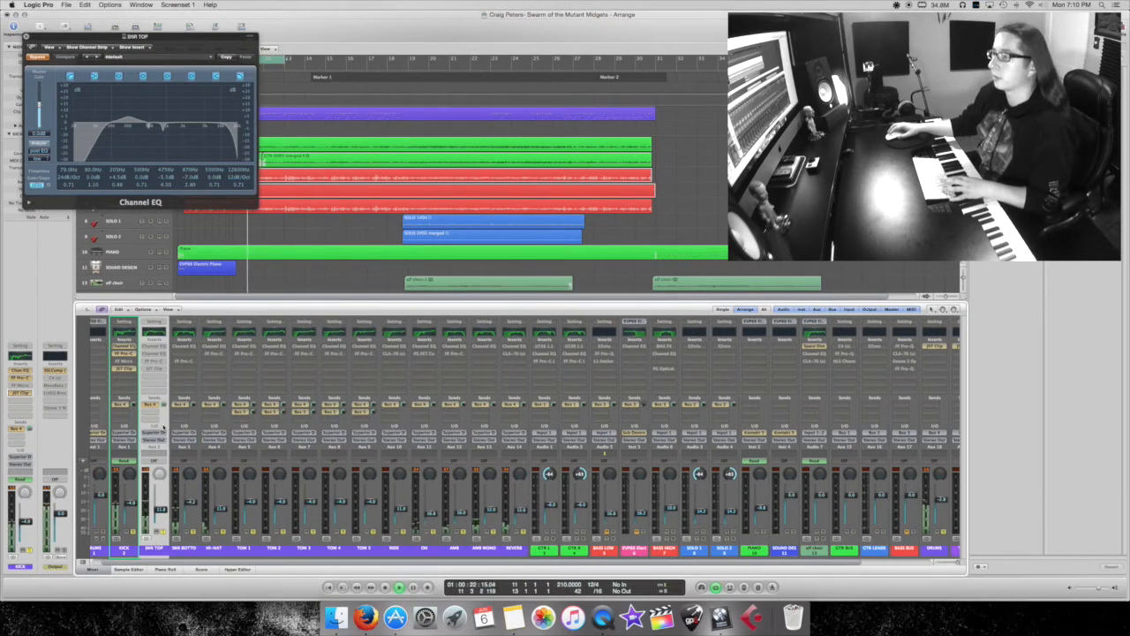
pyautogui.hscroll(-1, 164, 427)
pyautogui.click(38, 57)
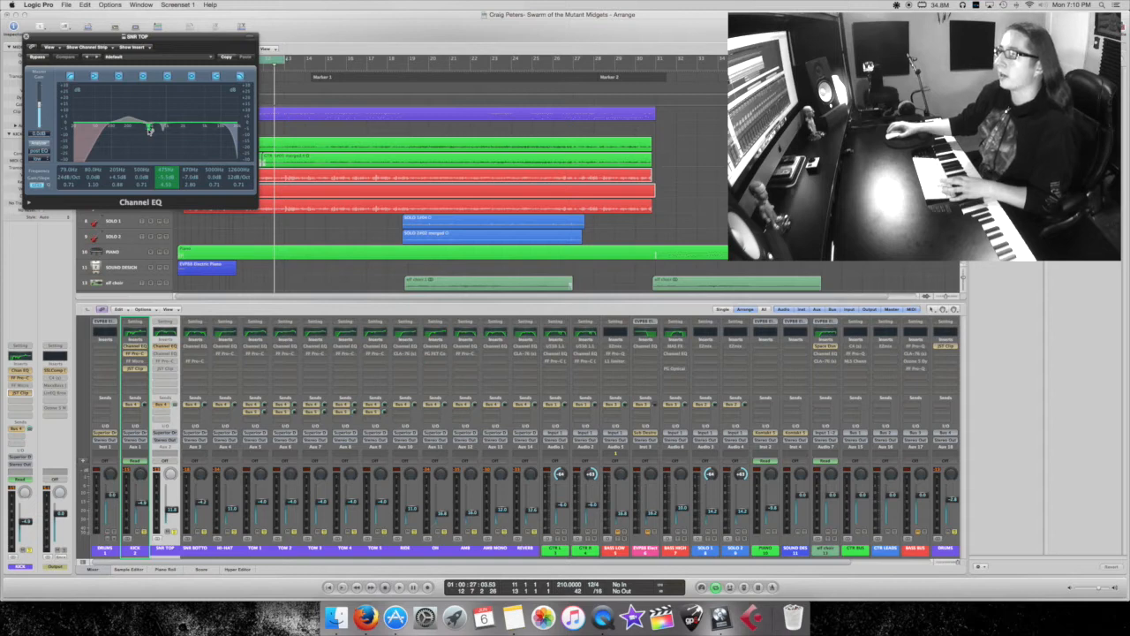
# Step: Close the SNR TOP channel's first Channel EQ, activate its second Channel EQ, and close that window too
pyautogui.moveTo(150, 130); pyautogui.dragTo(165, 128)
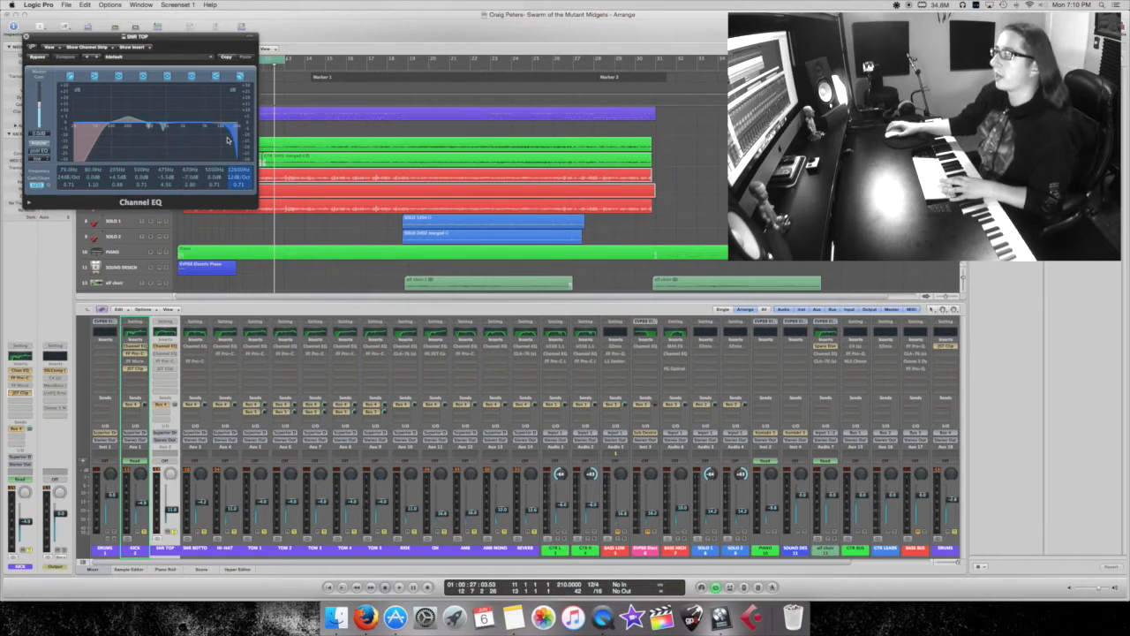
pyautogui.click(27, 37)
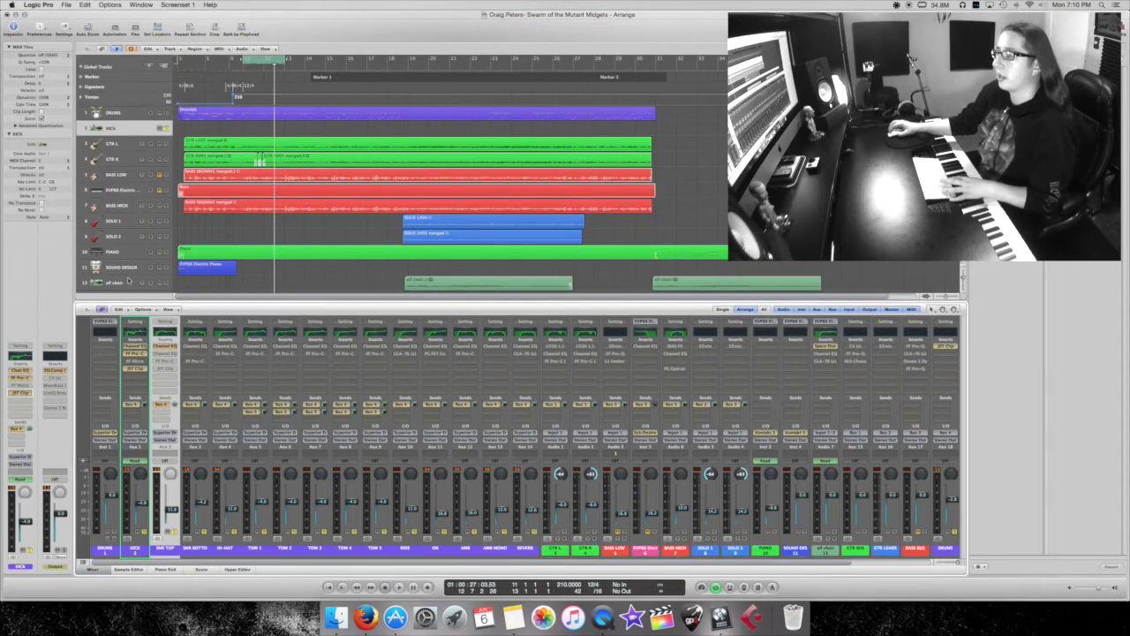
pyautogui.click(165, 346)
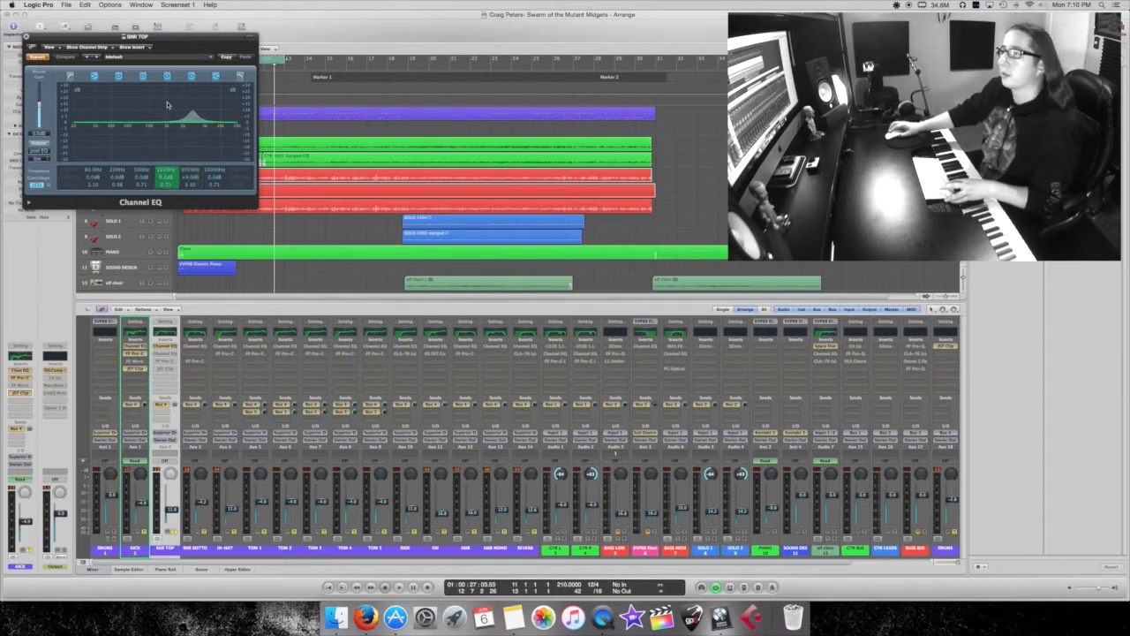
pyautogui.click(37, 57)
pyautogui.click(37, 56)
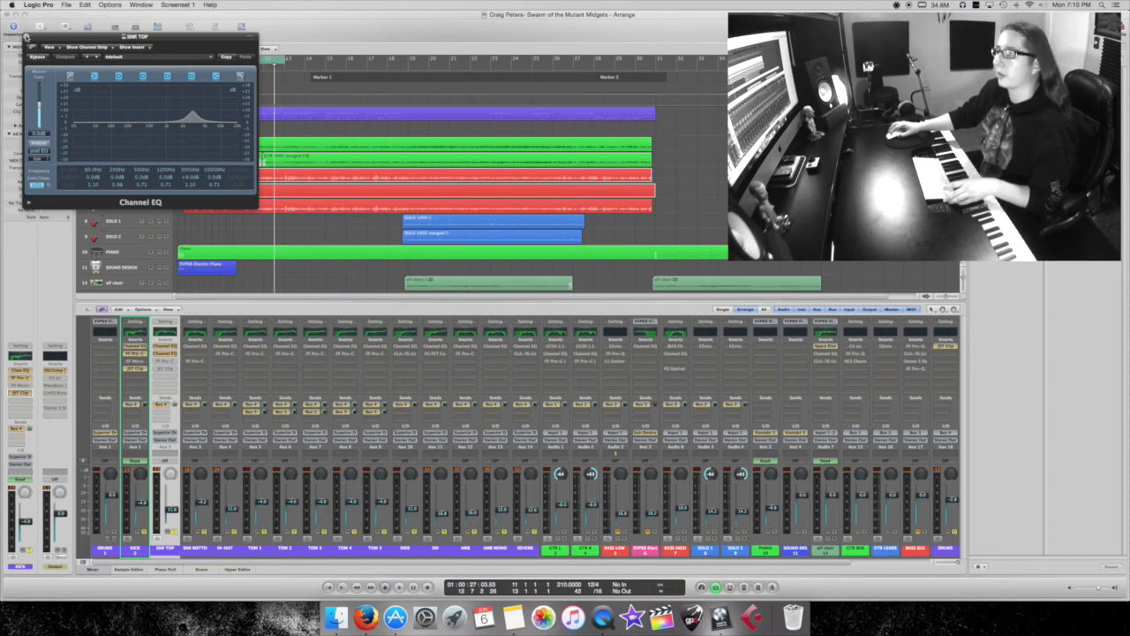
pyautogui.click(25, 37)
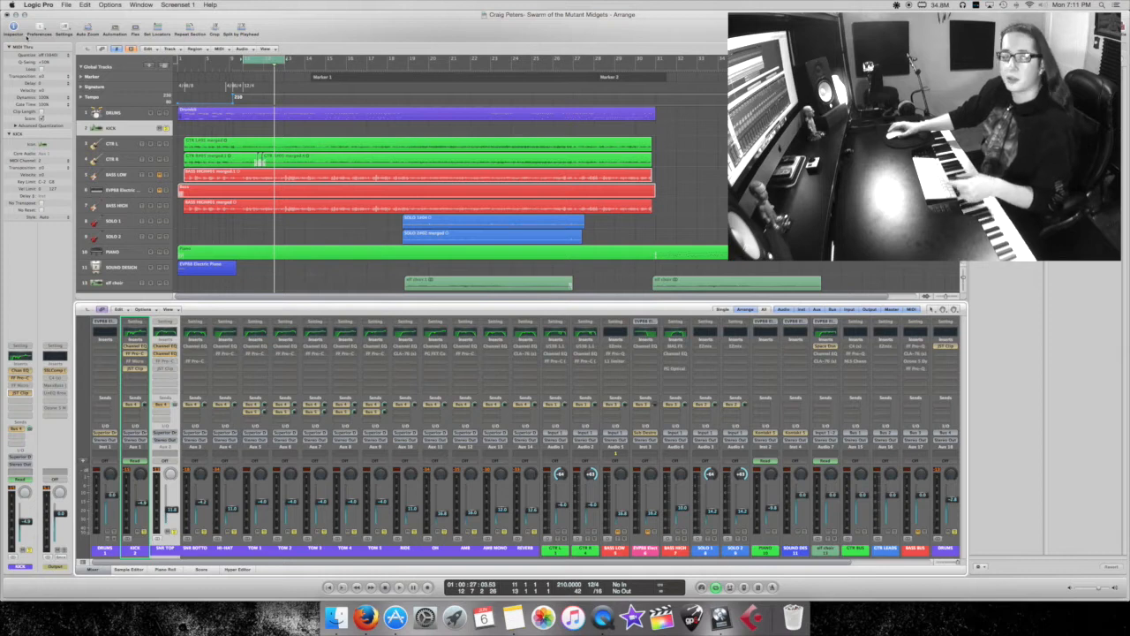
# Step: Open the SNR TOP channel's FF Pro-C compressor, audition it during playback, and fine-tune its attack
pyautogui.doubleClick(165, 361)
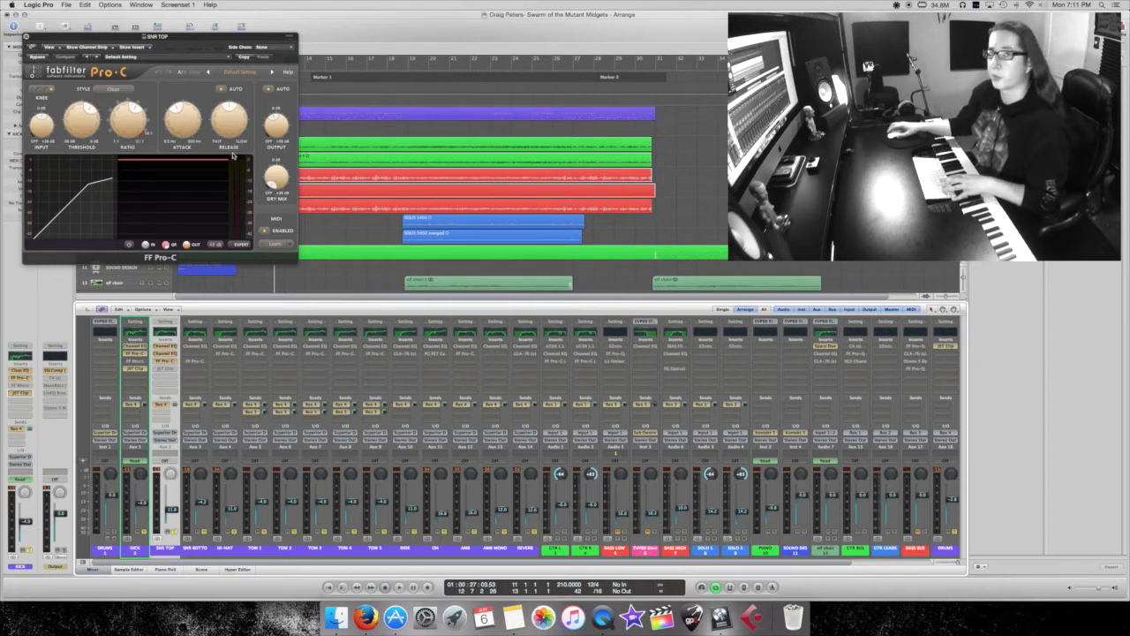
pyautogui.press('space')
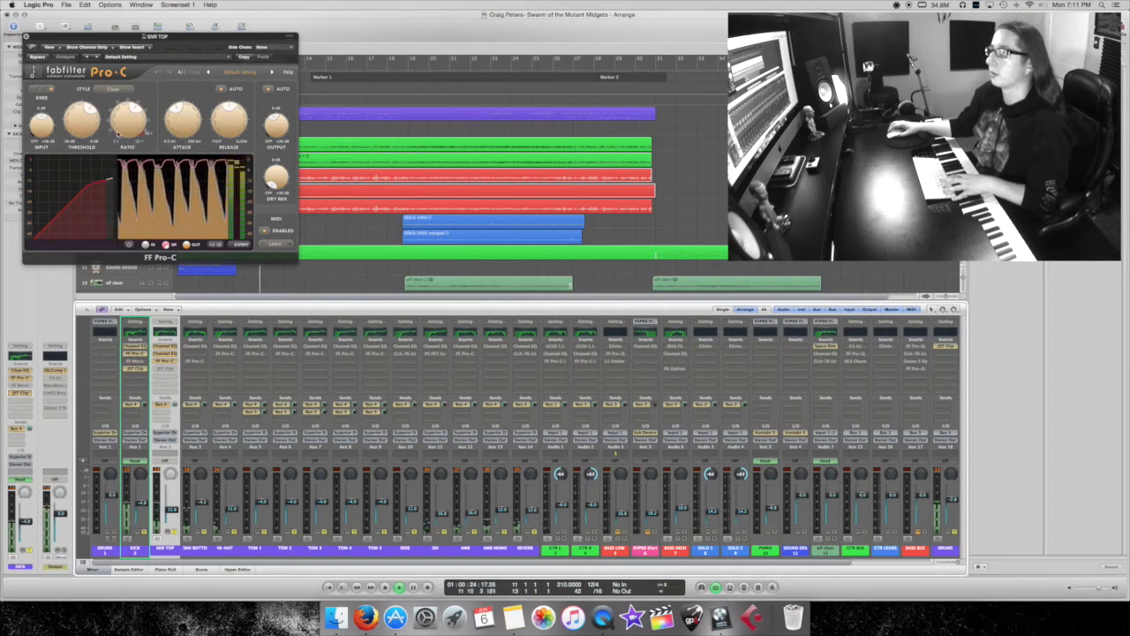
pyautogui.click(178, 110)
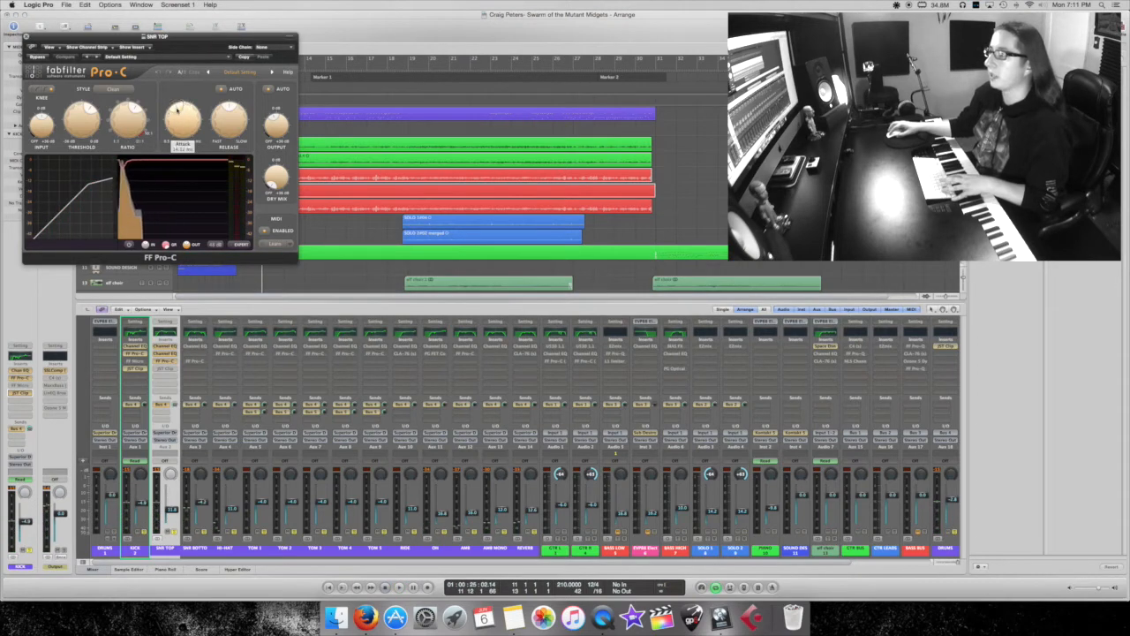
pyautogui.click(178, 109)
pyautogui.moveTo(176, 109); pyautogui.dragTo(180, 111)
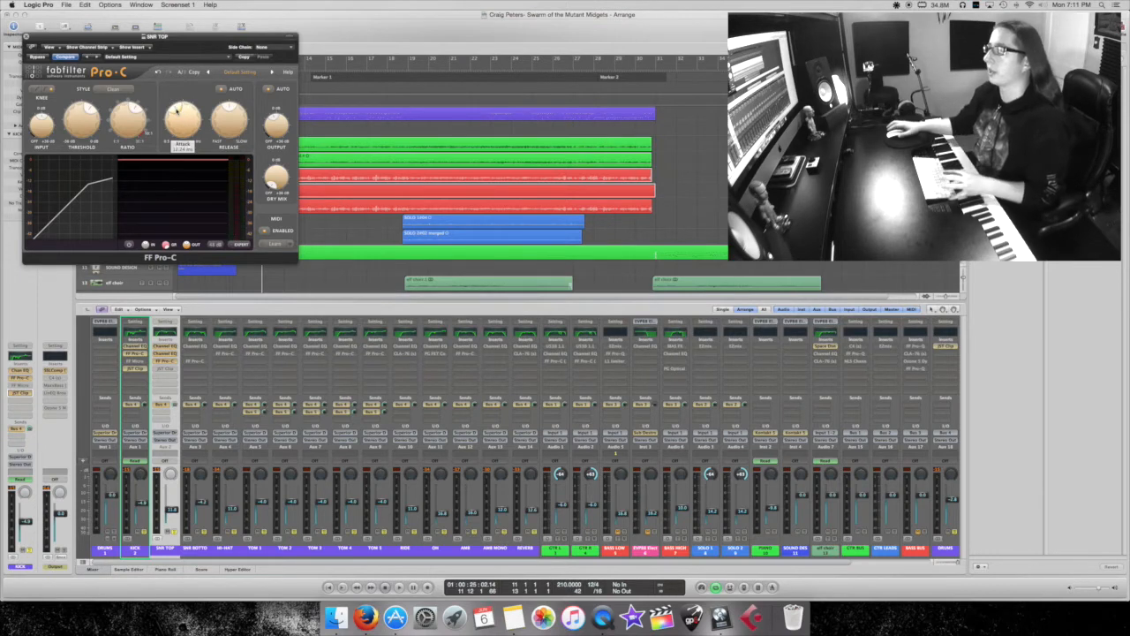
# Step: Check the SNR TOP compressor's release setting, audition the compression during playback, and close the FF Pro-C window
pyautogui.moveTo(230, 108); pyautogui.dragTo(229, 107)
pyautogui.press('space')
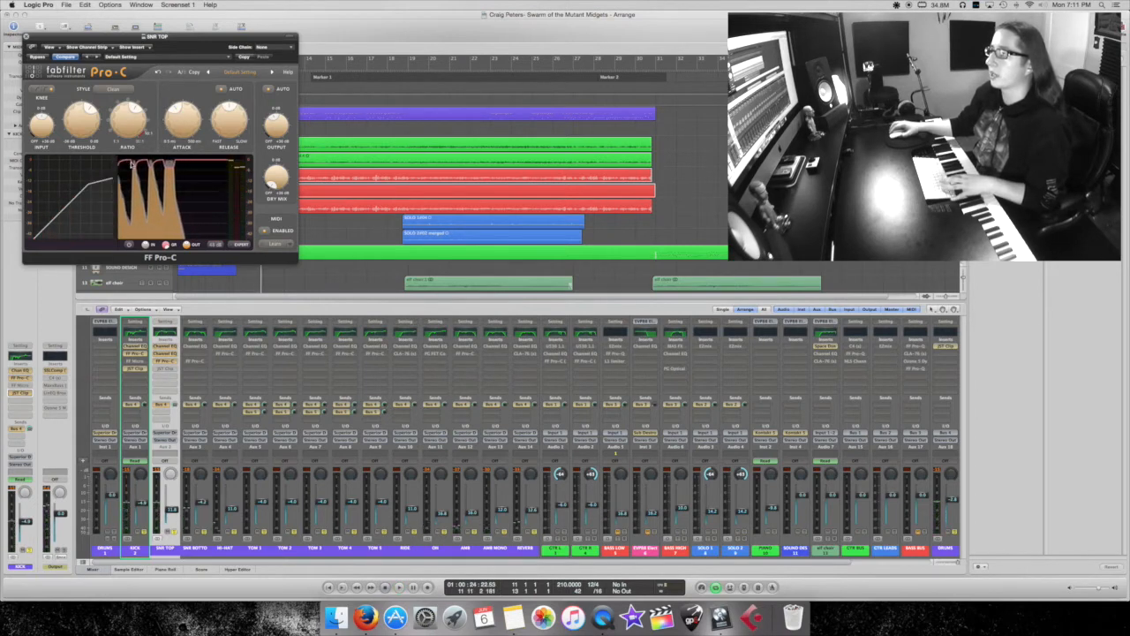
pyautogui.press('space')
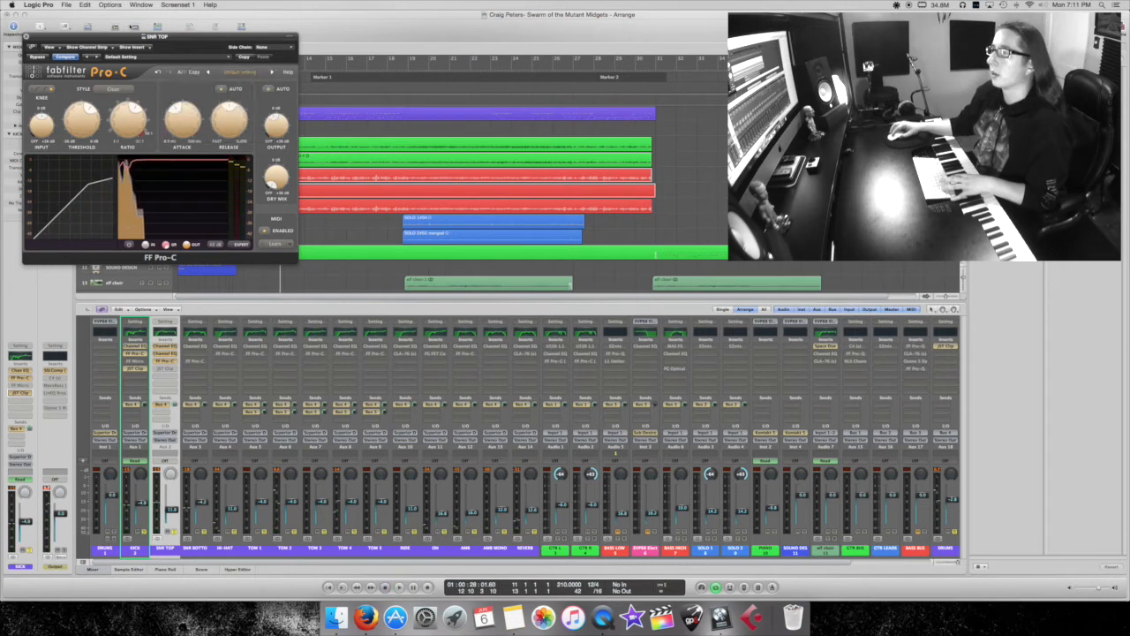
pyautogui.click(27, 36)
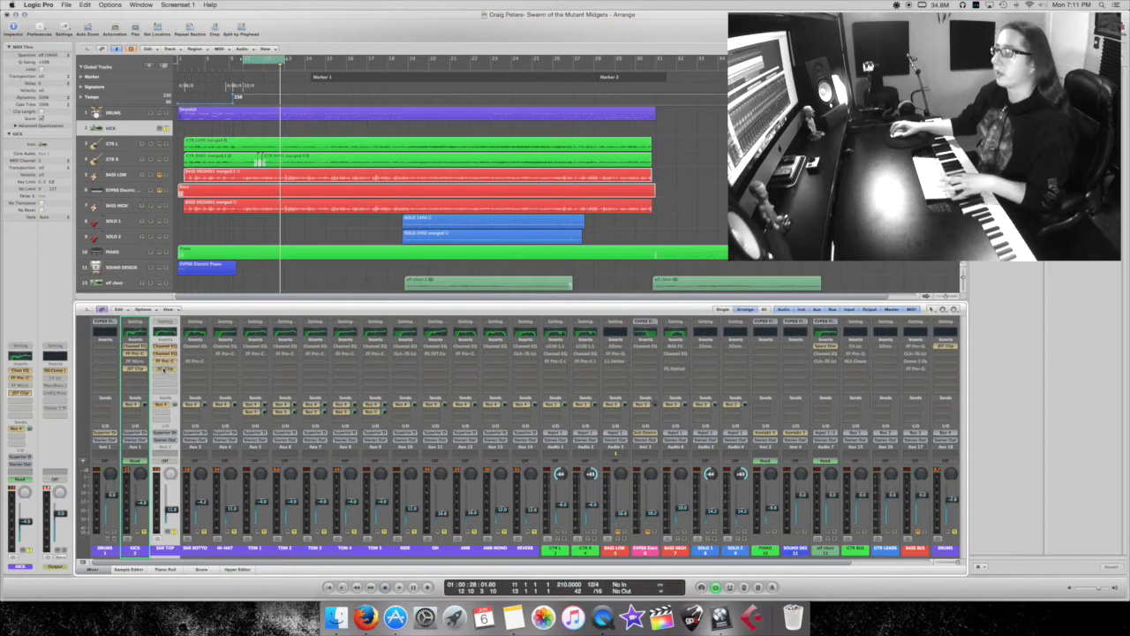
# Step: Play back the drums and open the activated Channel EQ on the SNR BOTTOM channel
pyautogui.press('space')
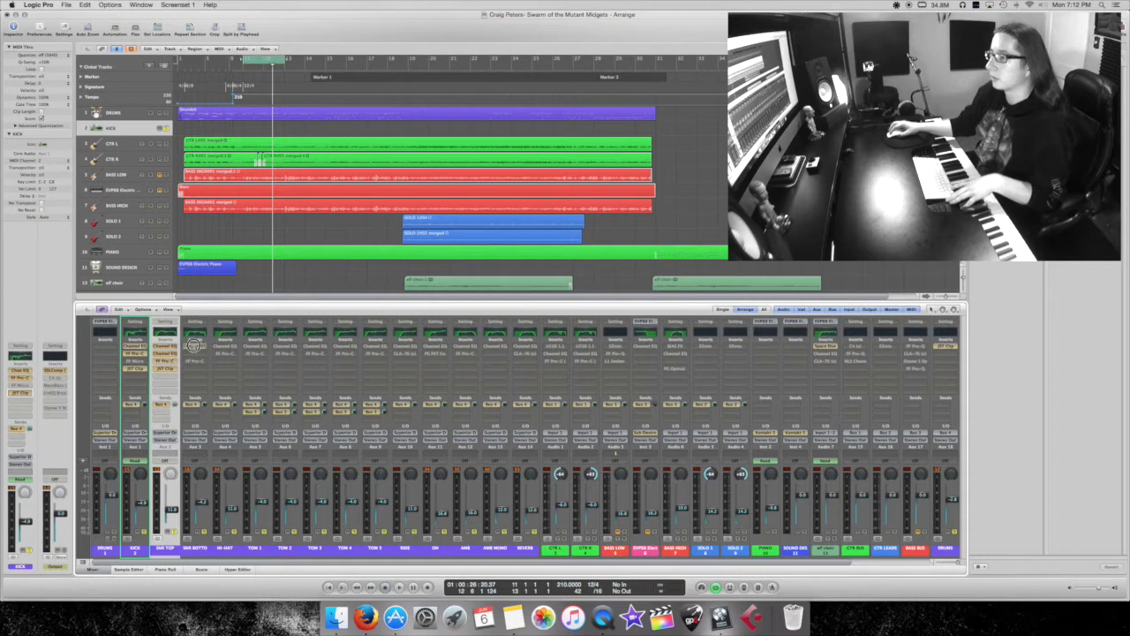
pyautogui.press('space')
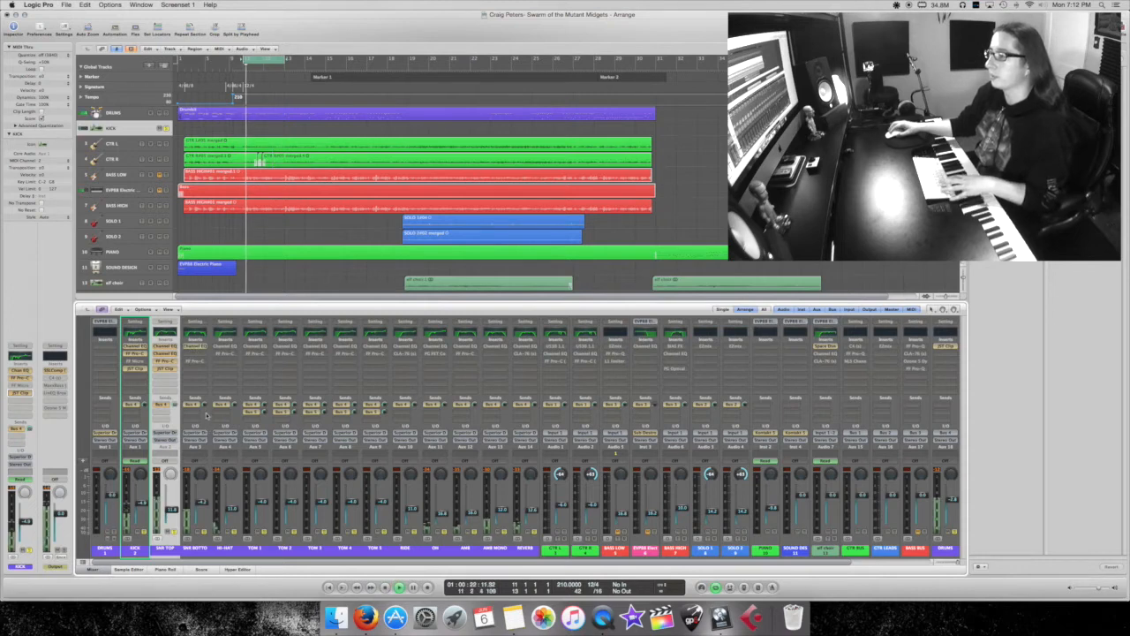
pyautogui.click(195, 346)
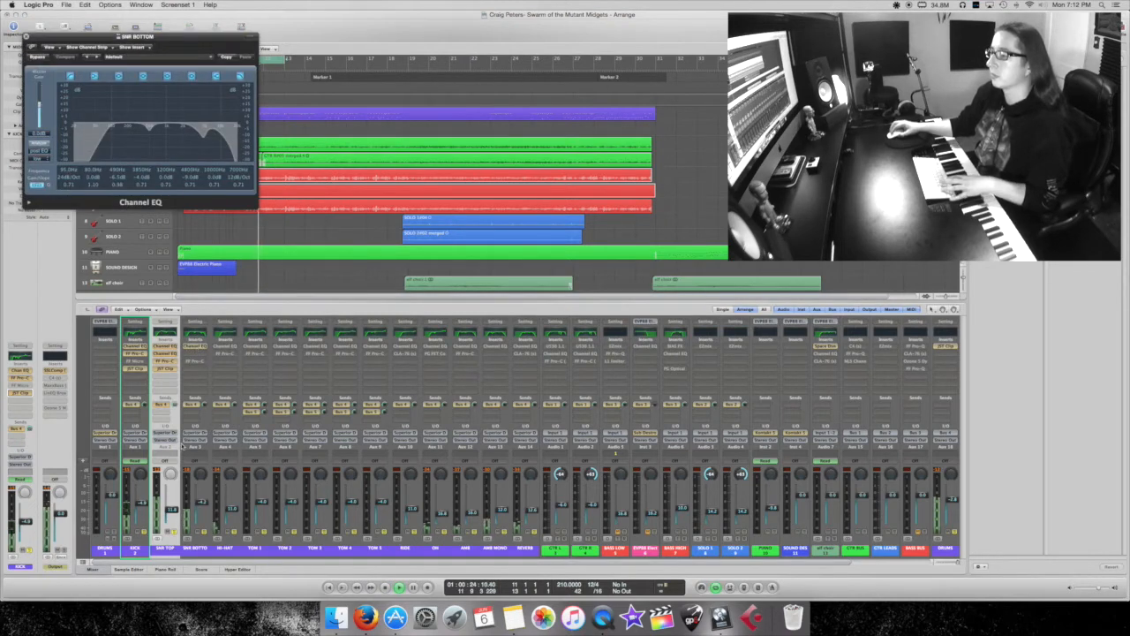
pyautogui.click(174, 532)
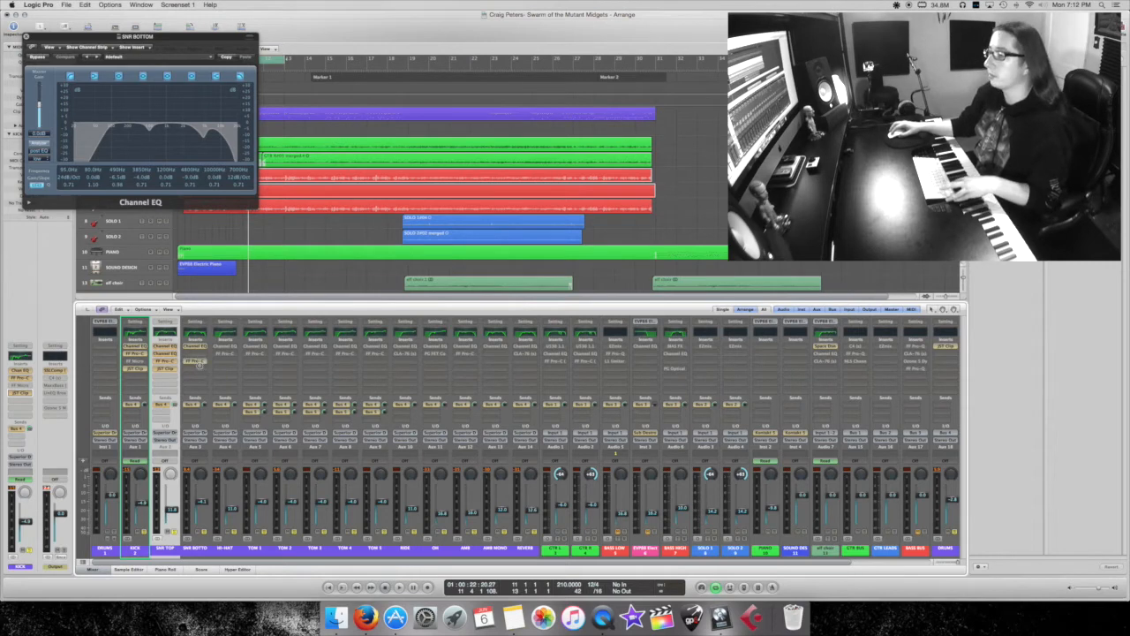
# Step: Open the SNR BOTTOM channel's FF Pro-C compressor during playback, check its attack, and close both the compressor and Channel EQ windows
pyautogui.press('space')
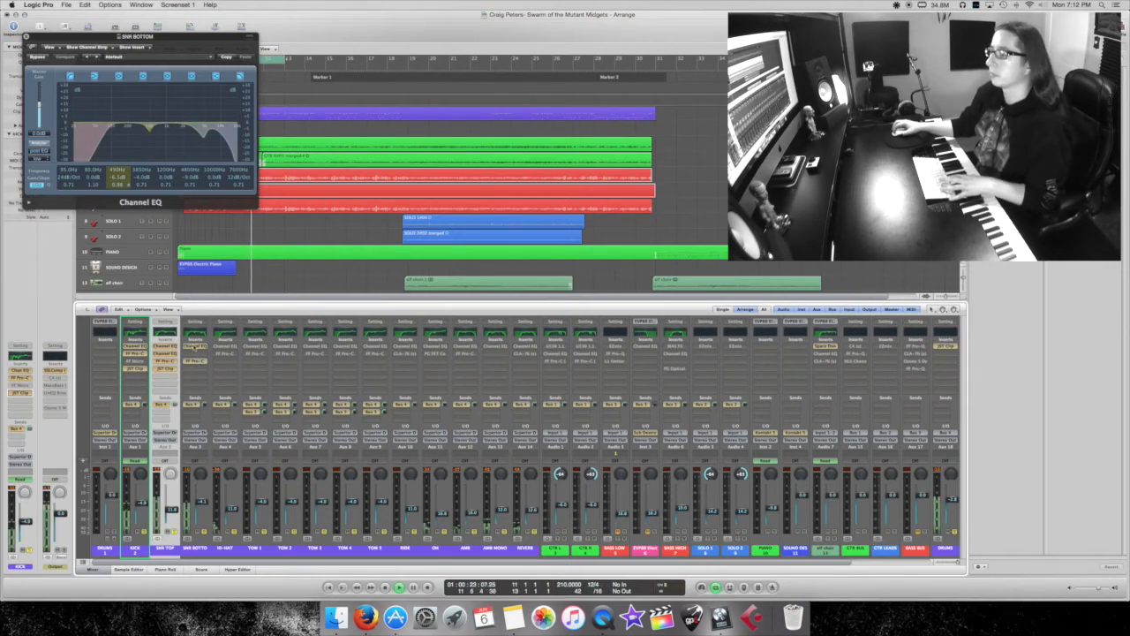
pyautogui.click(194, 352)
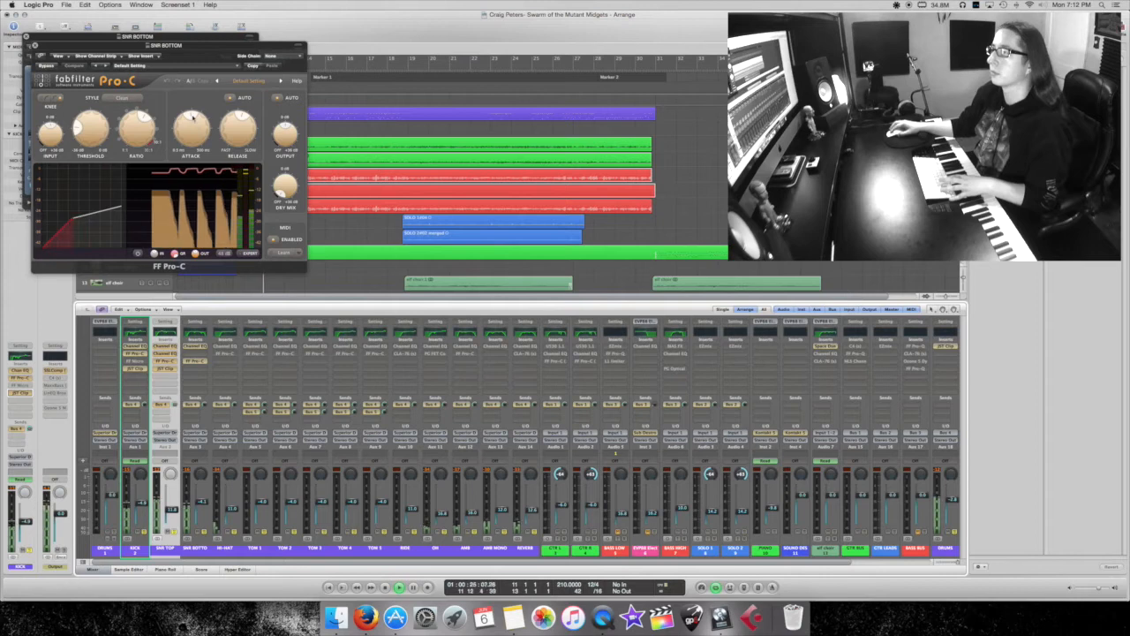
pyautogui.click(193, 116)
pyautogui.press('space')
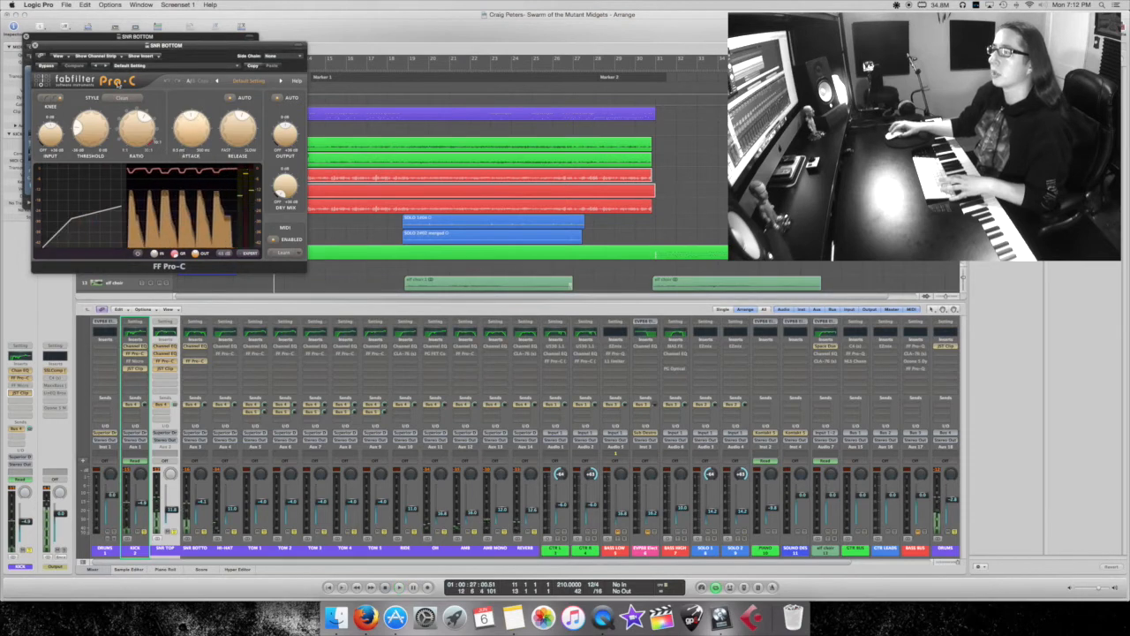
pyautogui.click(34, 45)
pyautogui.click(28, 36)
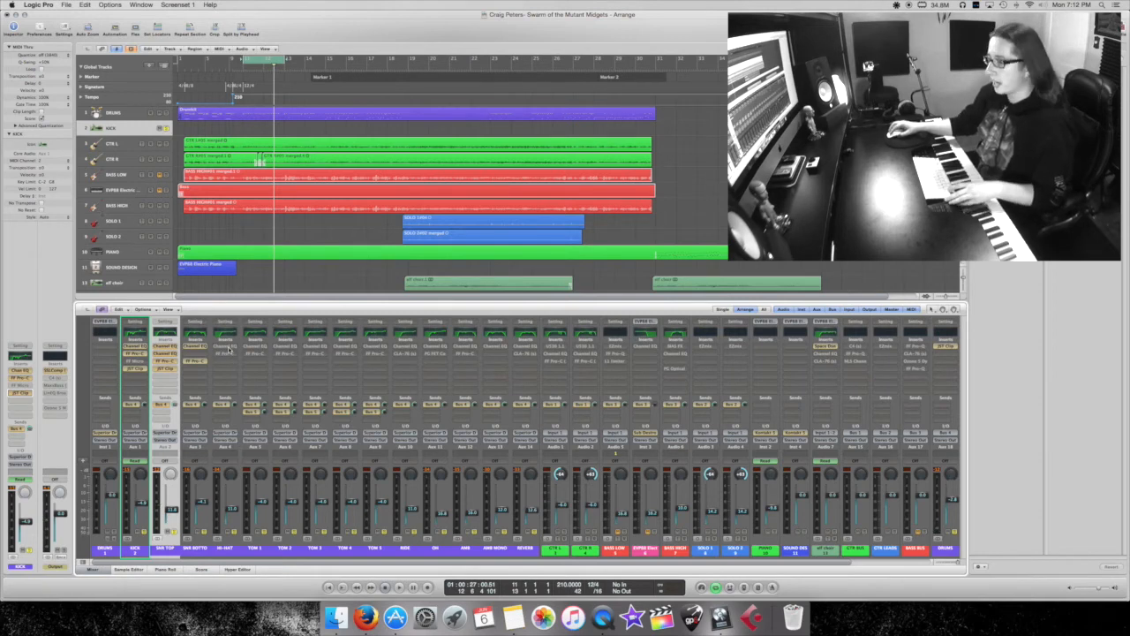
# Step: Activate the HI-HAT channel's Channel EQ, compare it bypassed and active during playback, and close its window
pyautogui.click(228, 349)
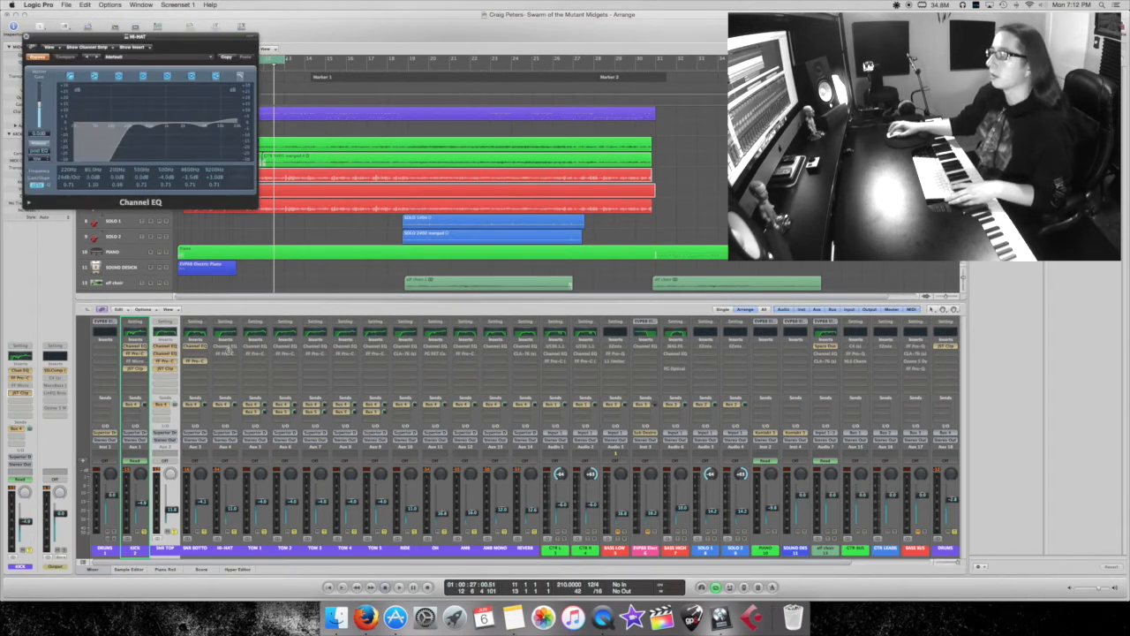
pyautogui.press('space')
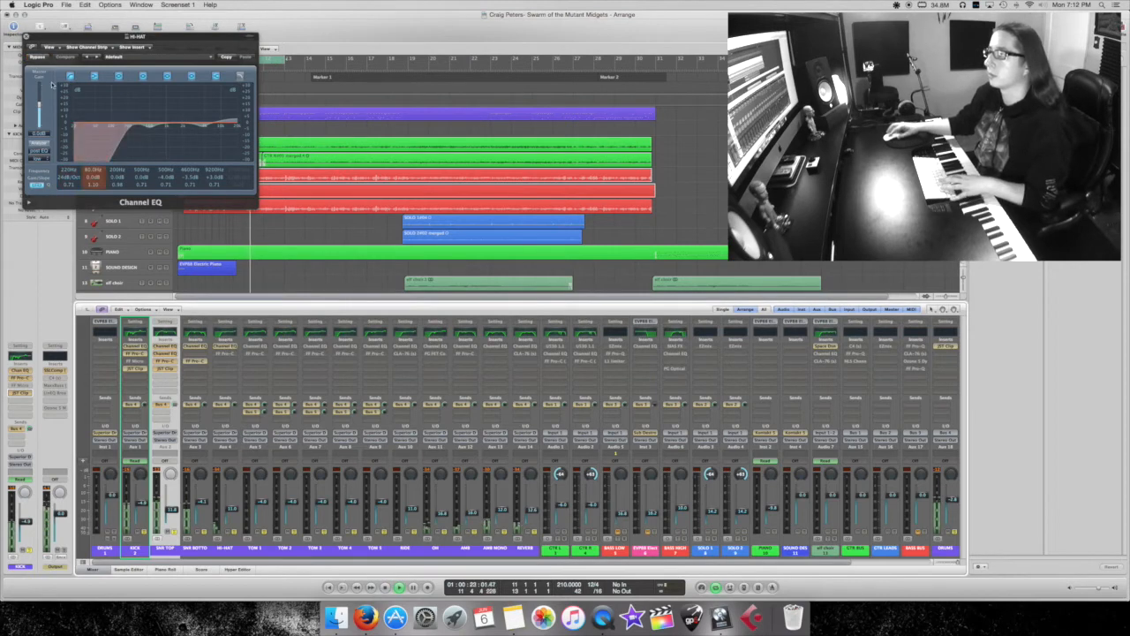
pyautogui.click(37, 57)
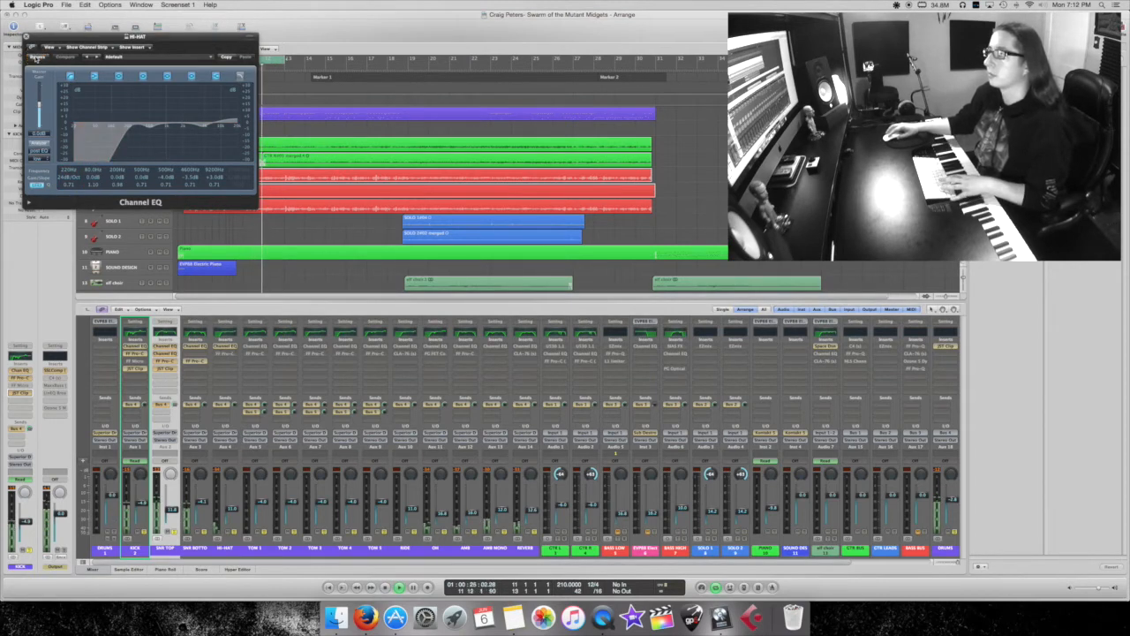
pyautogui.click(37, 57)
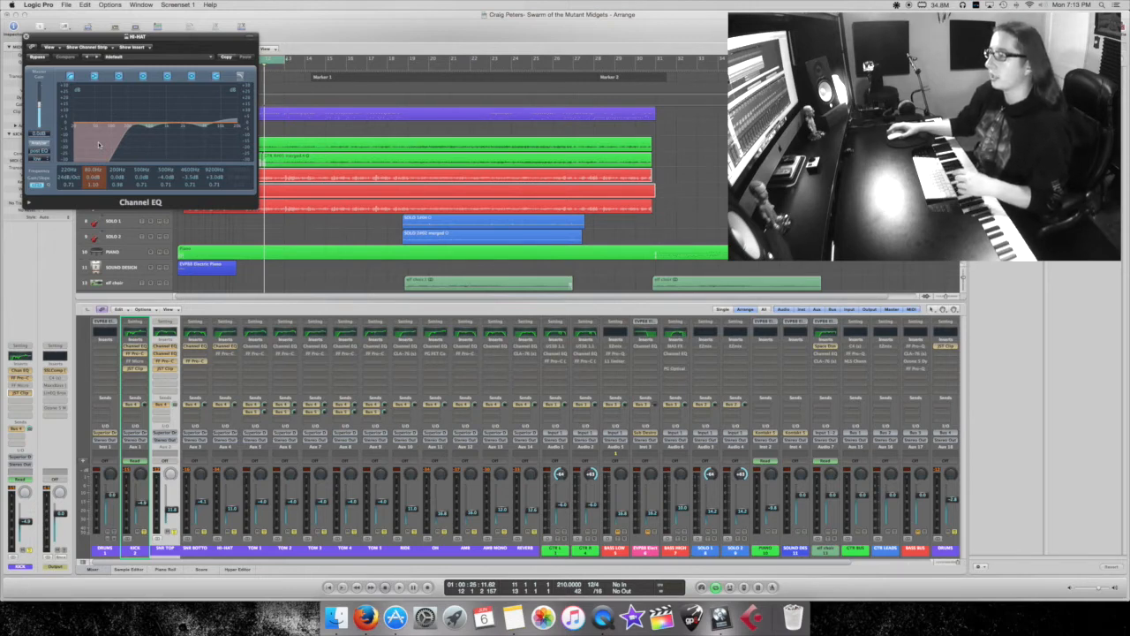
pyautogui.click(27, 37)
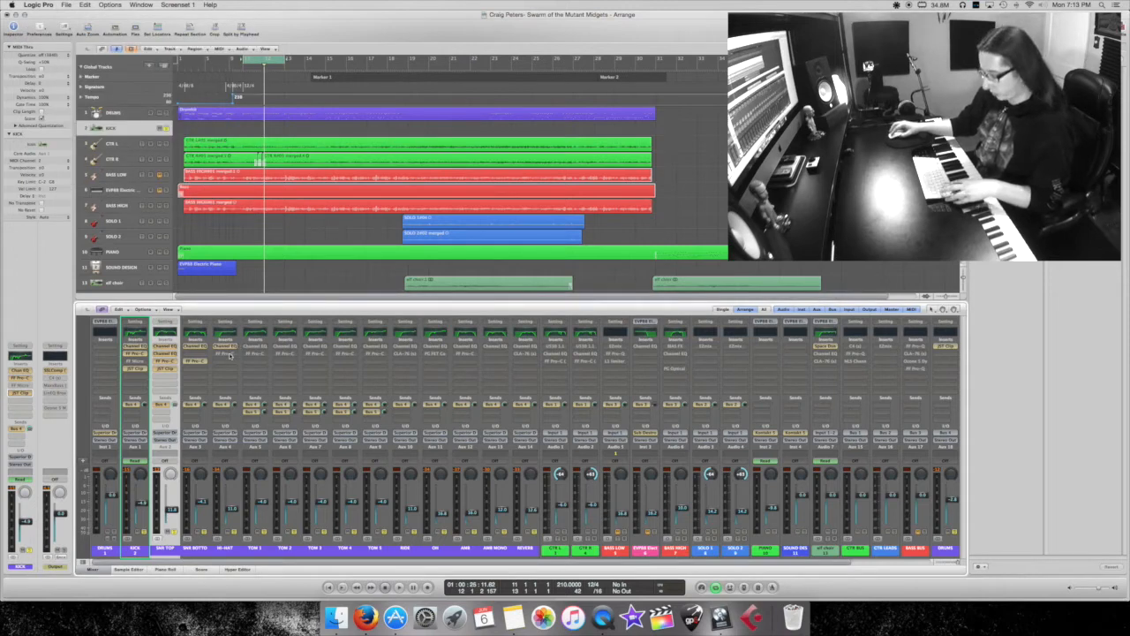
pyautogui.press('space')
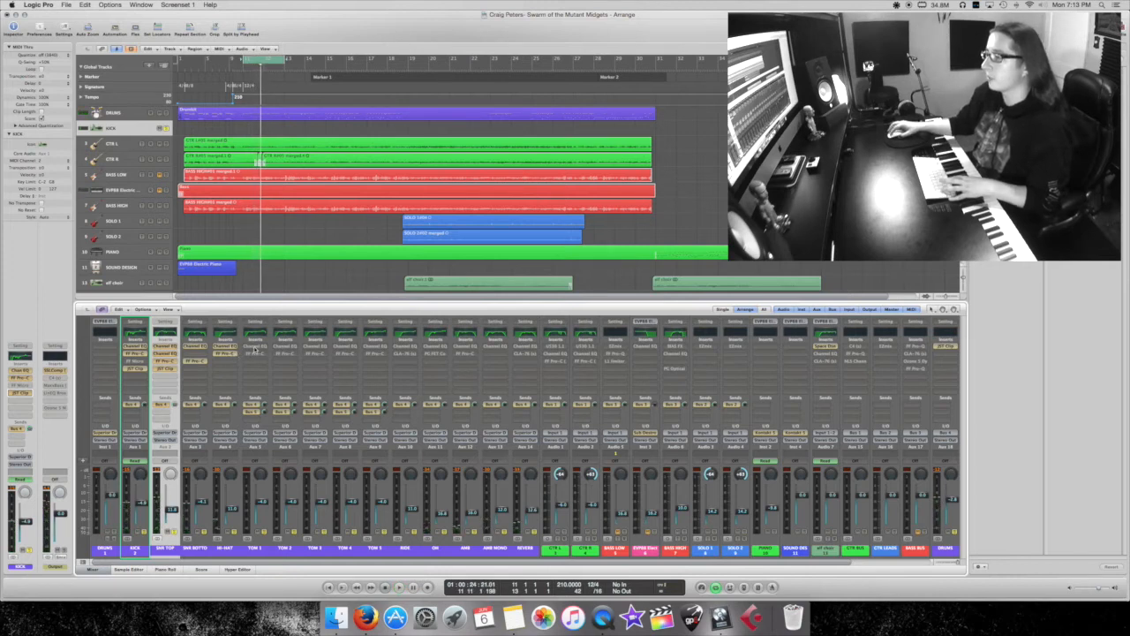
# Step: Open the Channel EQ windows of the TOM 1, TOM 2, TOM 3 and TOM 4 channels
pyautogui.doubleClick(255, 348)
pyautogui.doubleClick(285, 348)
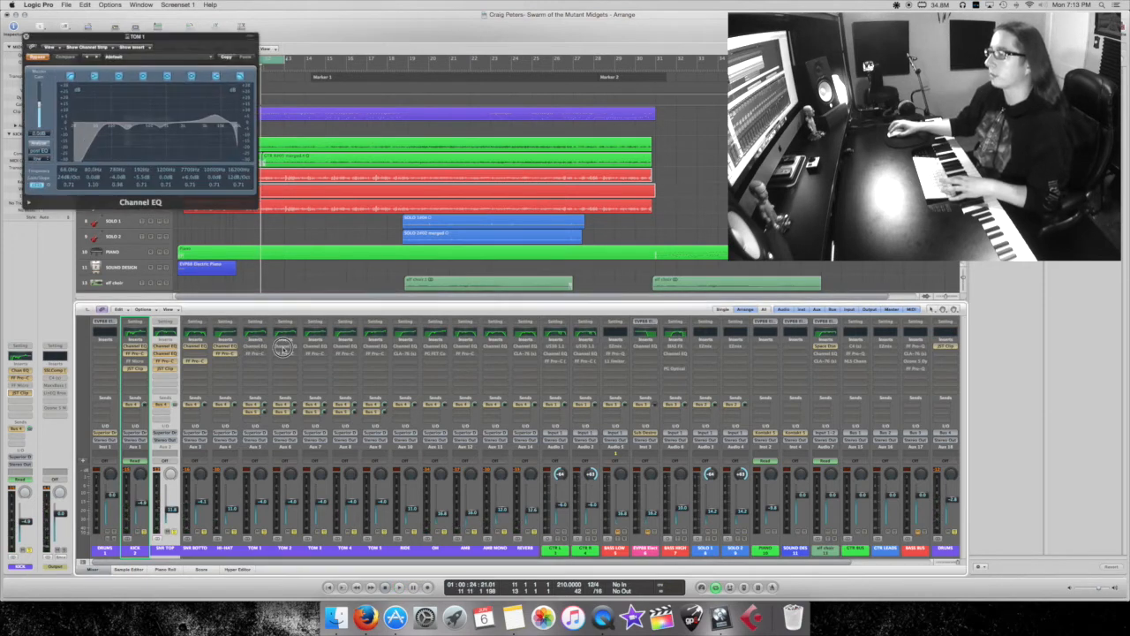
pyautogui.doubleClick(321, 348)
pyautogui.doubleClick(336, 349)
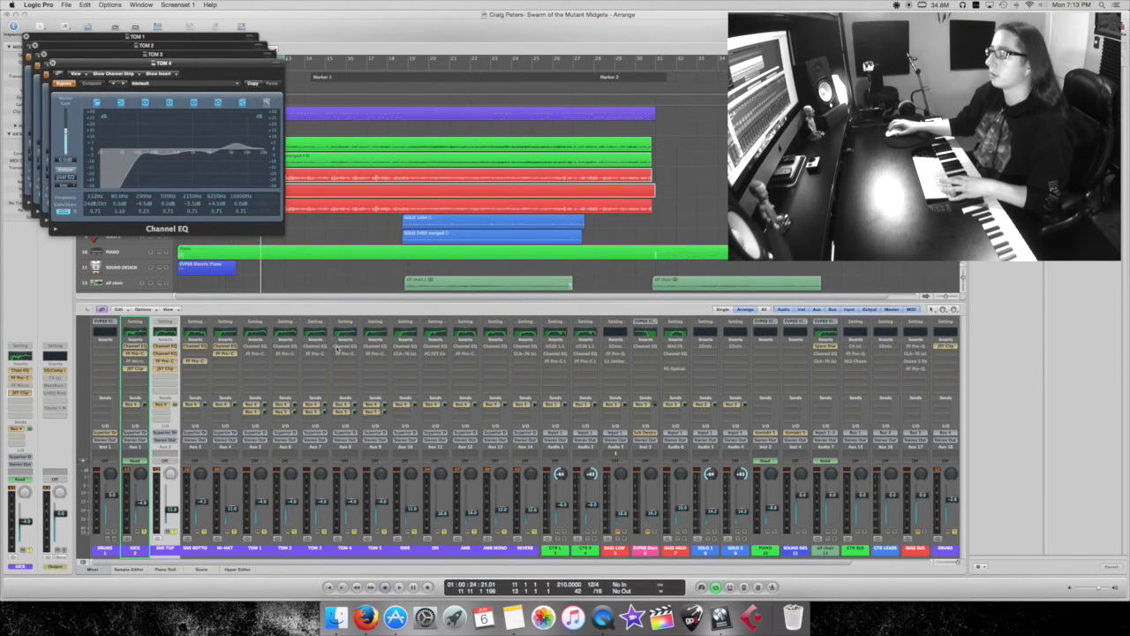
# Step: Arrange the four tom Channel EQ windows side by side in order from TOM 1 to TOM 4
pyautogui.moveTo(195, 66); pyautogui.dragTo(477, 152)
pyautogui.moveTo(235, 65); pyautogui.dragTo(240, 278)
pyautogui.moveTo(194, 48); pyautogui.dragTo(740, 66)
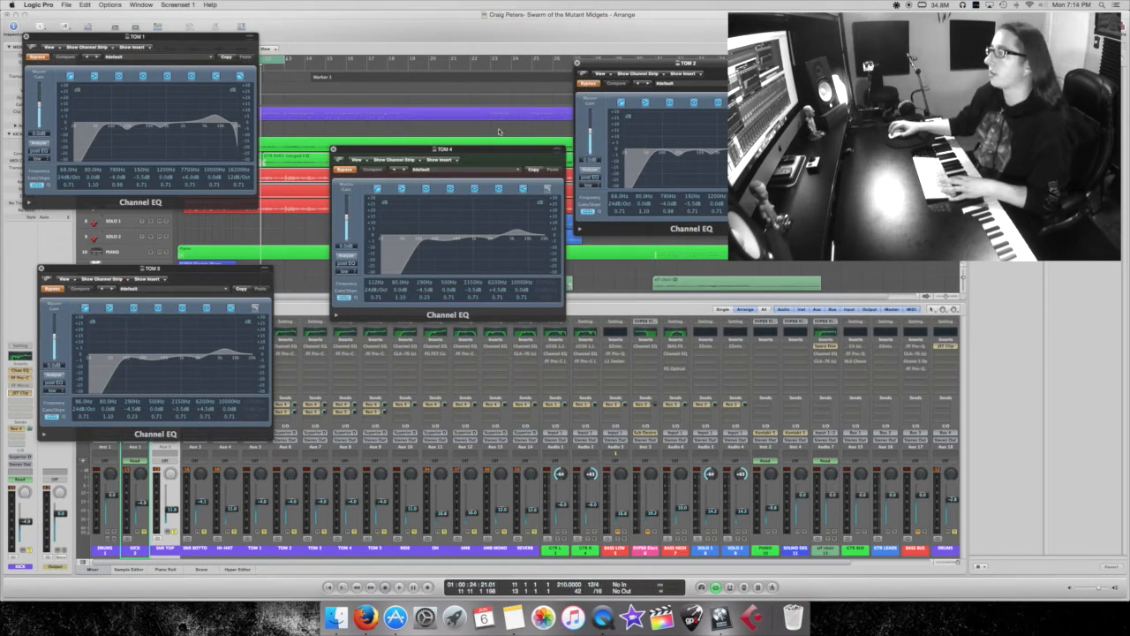
pyautogui.moveTo(494, 149); pyautogui.dragTo(537, 307)
pyautogui.moveTo(637, 64); pyautogui.dragTo(343, 46)
pyautogui.moveTo(187, 281); pyautogui.dragTo(658, 54)
pyautogui.moveTo(490, 308); pyautogui.dragTo(847, 53)
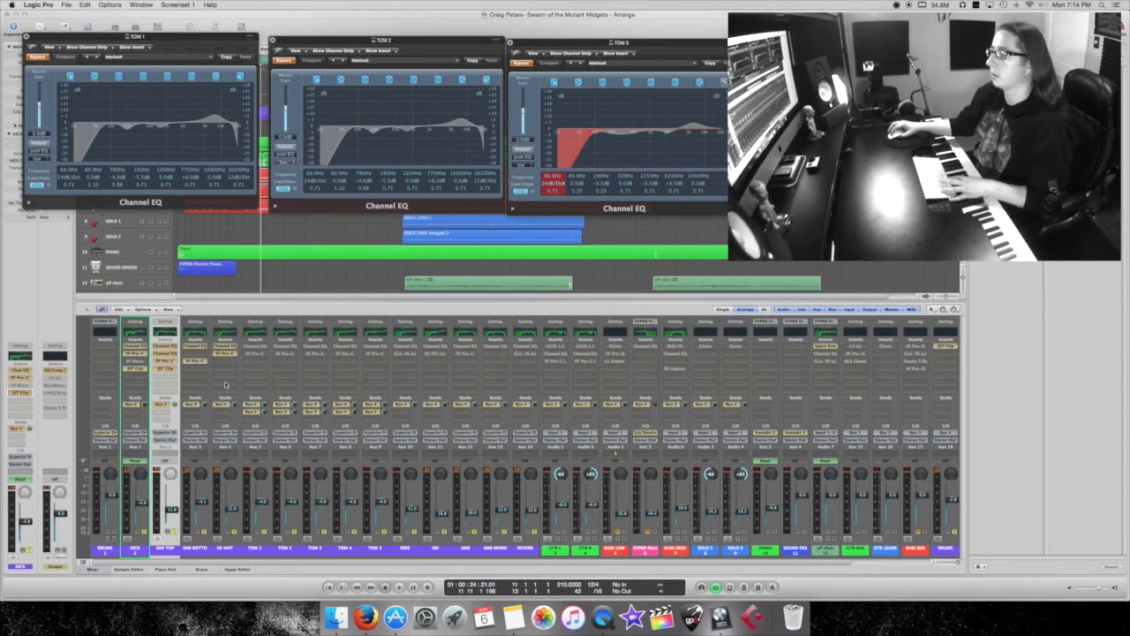
# Step: Open the TOM 5 channel's Channel EQ, place it over the mixer, and move the TOM 2 EQ window lower
pyautogui.click(375, 345)
pyautogui.moveTo(175, 45); pyautogui.dragTo(915, 264)
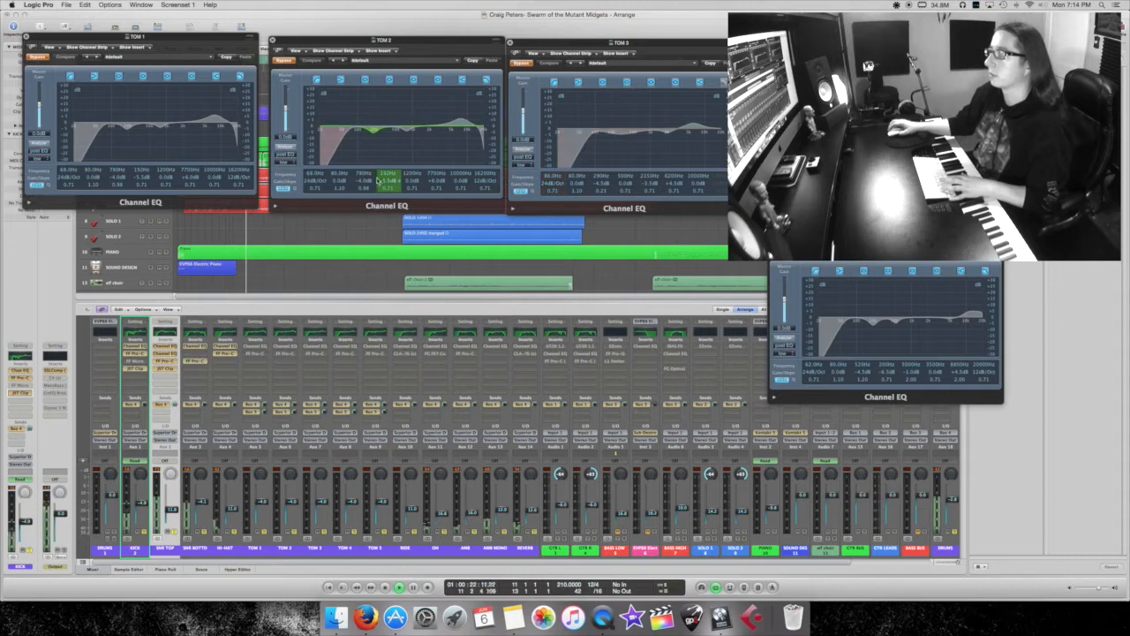
pyautogui.moveTo(327, 40); pyautogui.dragTo(351, 116)
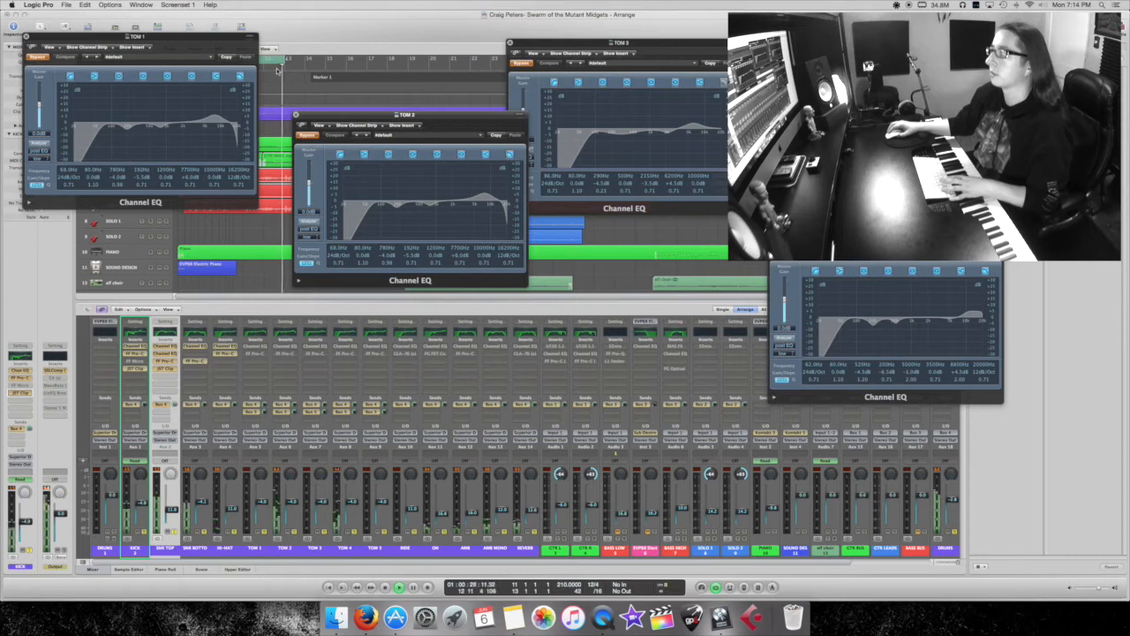
# Step: Activate the Channel EQs on the TOM 1 and TOM 2 channels and nudge a midrange band on the TOM 1 EQ
pyautogui.keyDown('alt'); pyautogui.click(255, 347); pyautogui.keyUp('alt')
pyautogui.keyDown('alt'); pyautogui.click(284, 347); pyautogui.keyUp('alt')
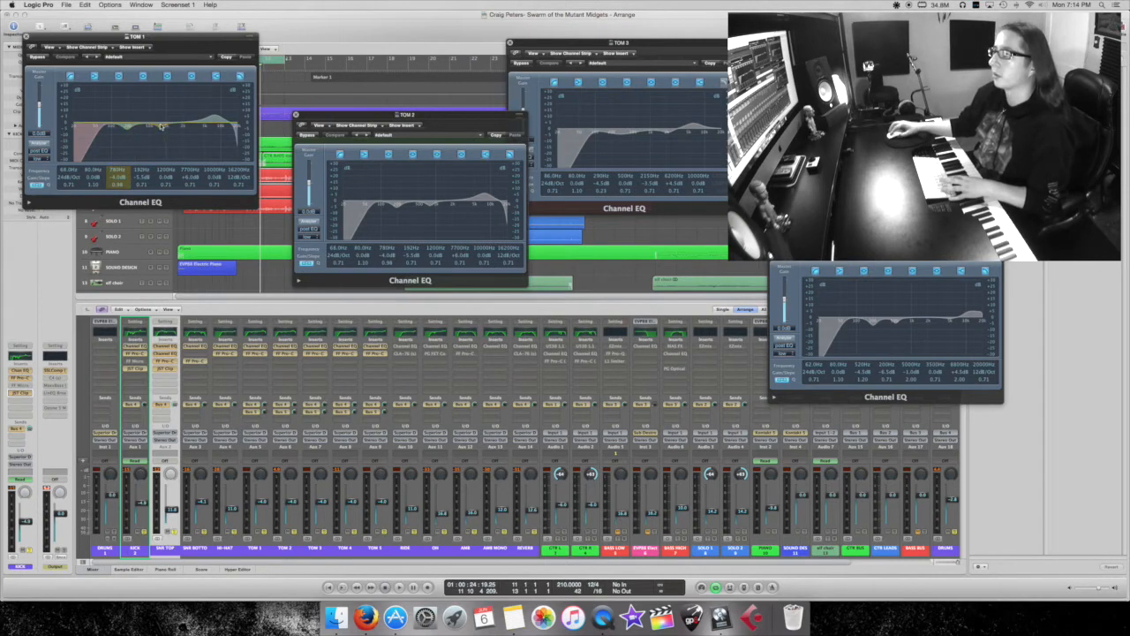
pyautogui.moveTo(161, 127); pyautogui.dragTo(160, 126)
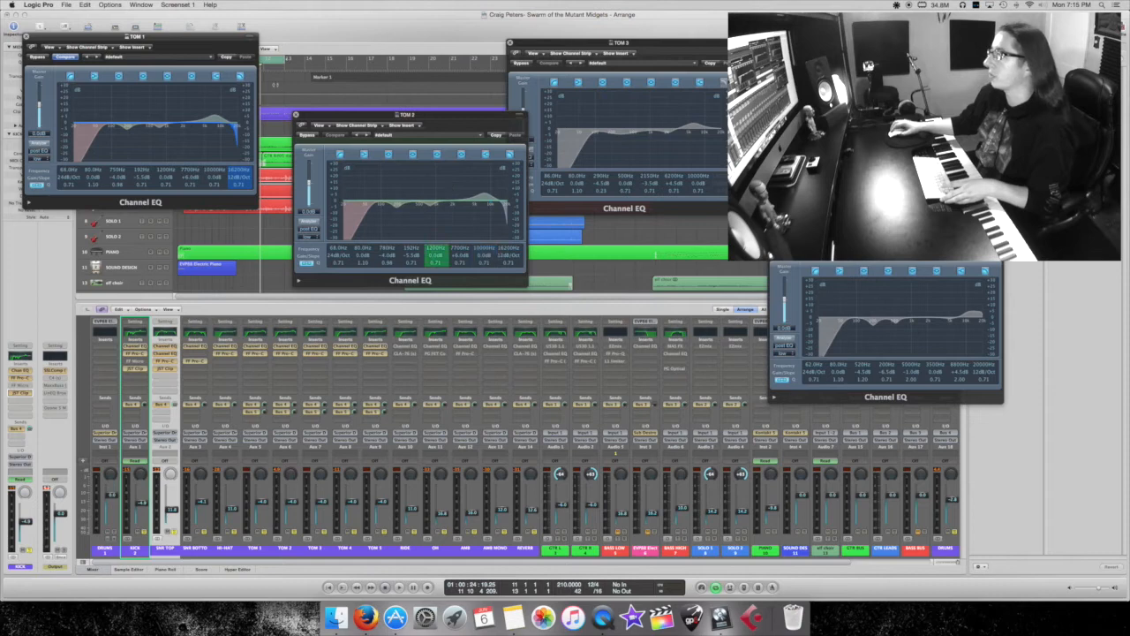
# Step: Close the remaining Channel EQ windows of the tom channels
pyautogui.click(771, 231)
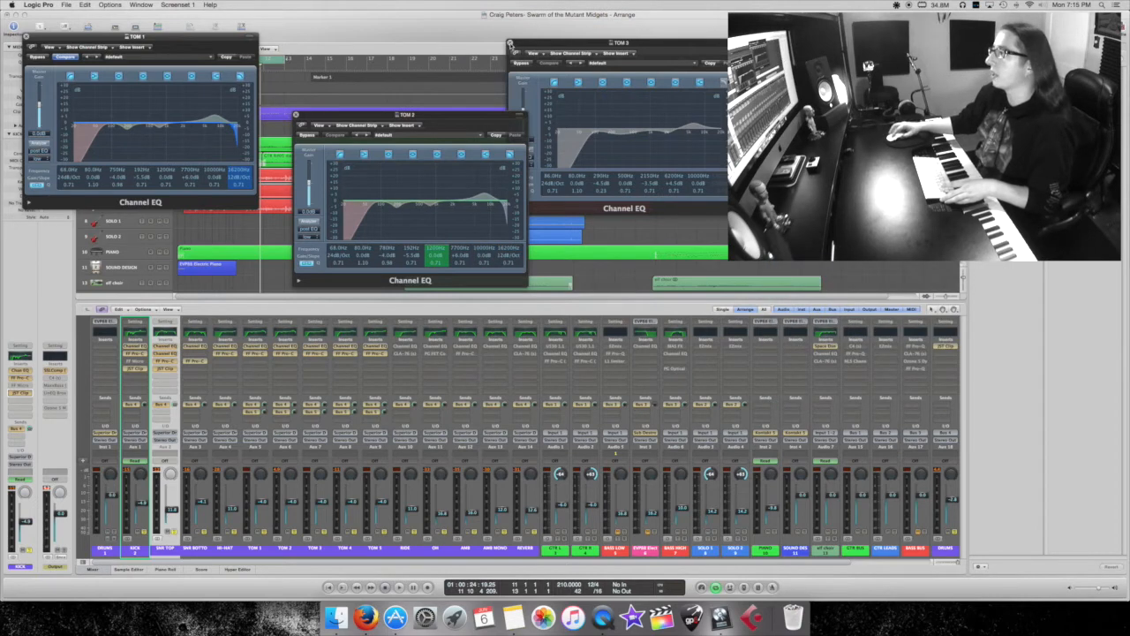
pyautogui.click(511, 42)
pyautogui.click(296, 118)
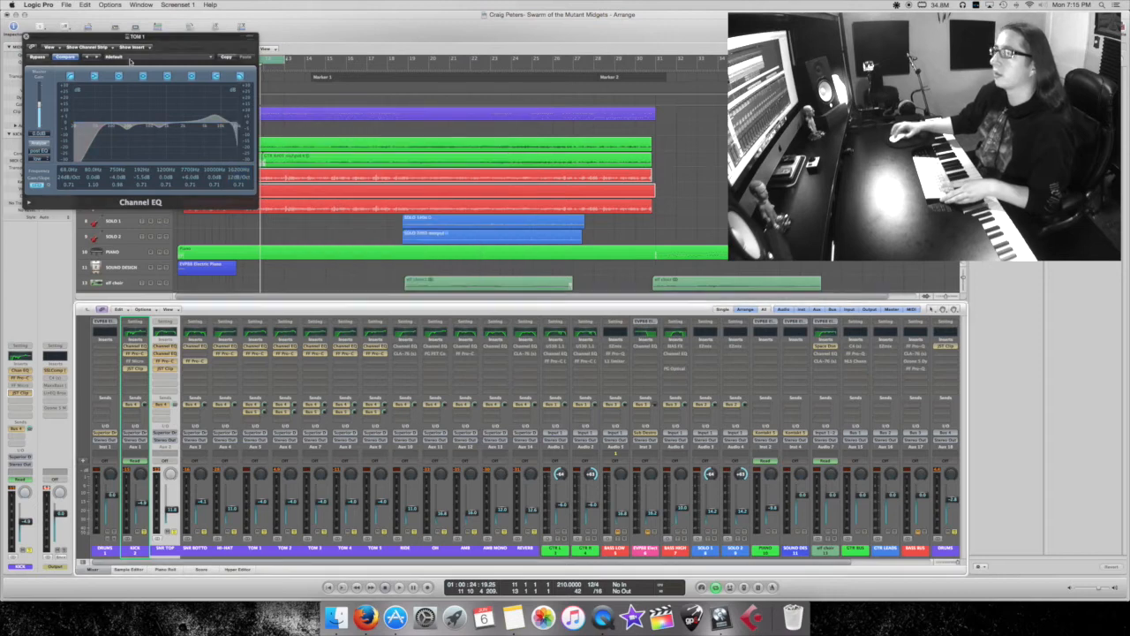
pyautogui.click(28, 37)
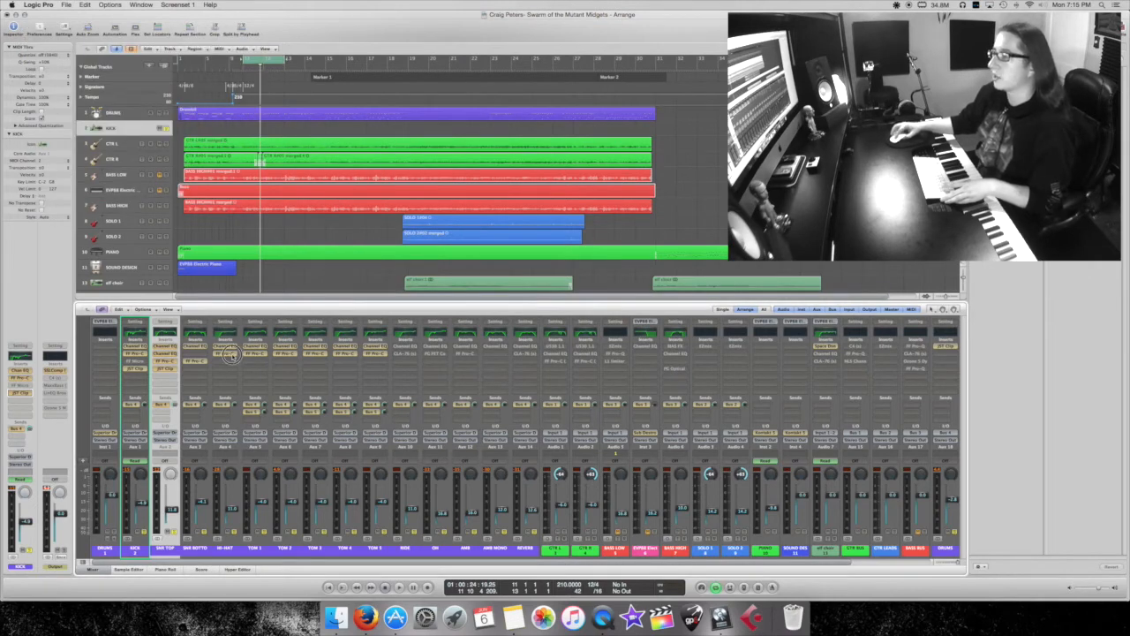
# Step: Open the HI-HAT channel's FF Pro-C, review its threshold, ratio, attack and release, and close it
pyautogui.click(226, 353)
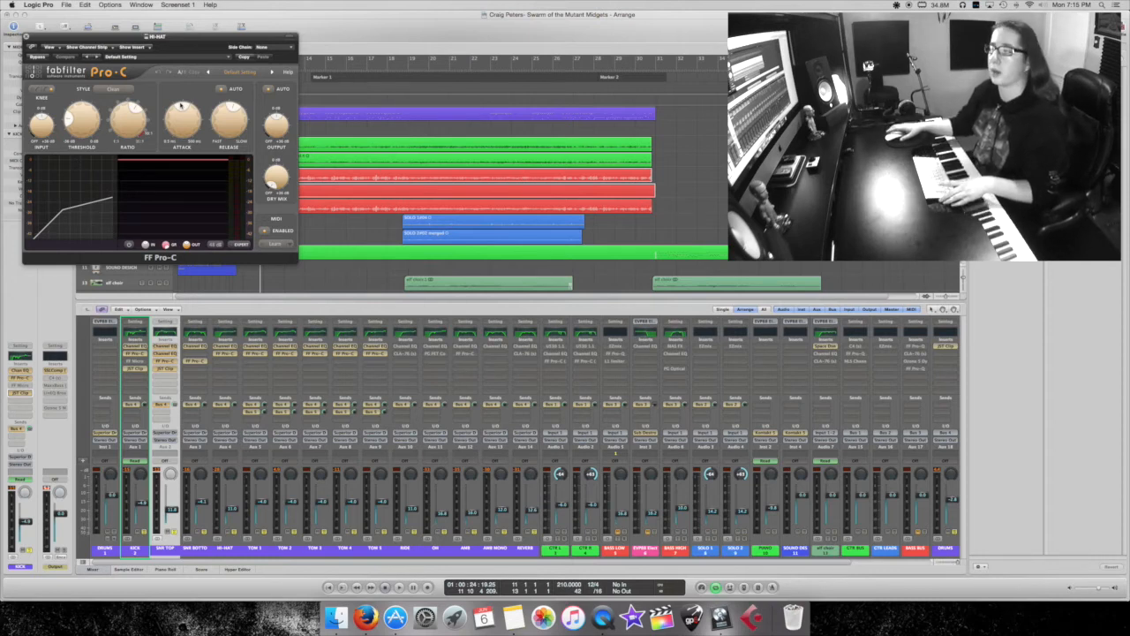
pyautogui.click(27, 38)
# Step: Play the loop and take the RIDE channel's Channel EQ out of bypass to compare the sound
pyautogui.press('space')
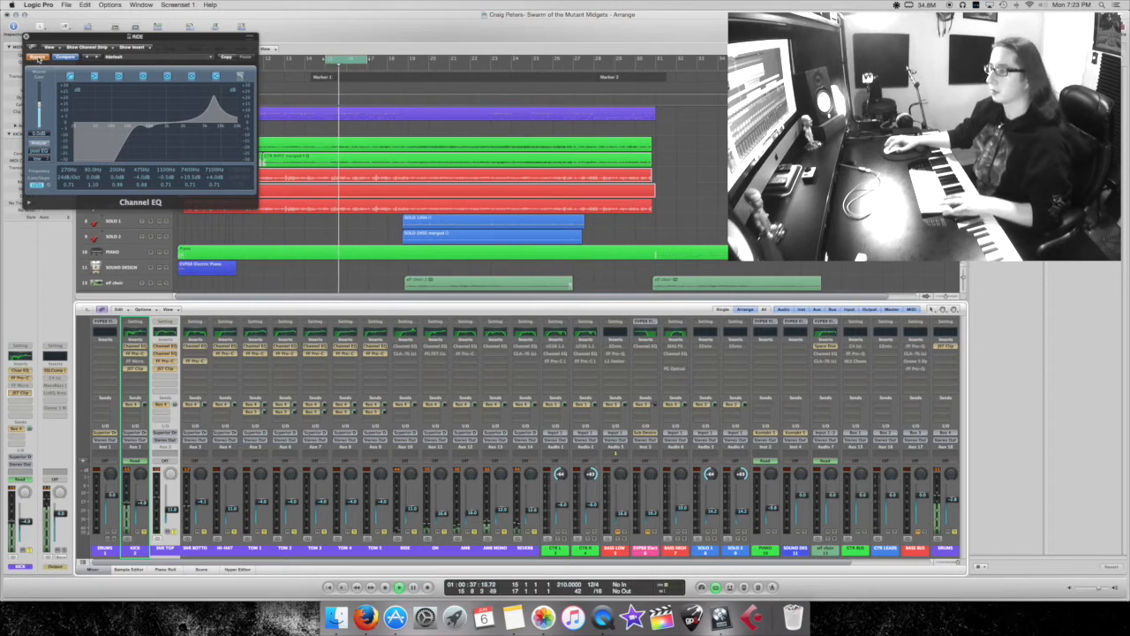
pyautogui.click(38, 58)
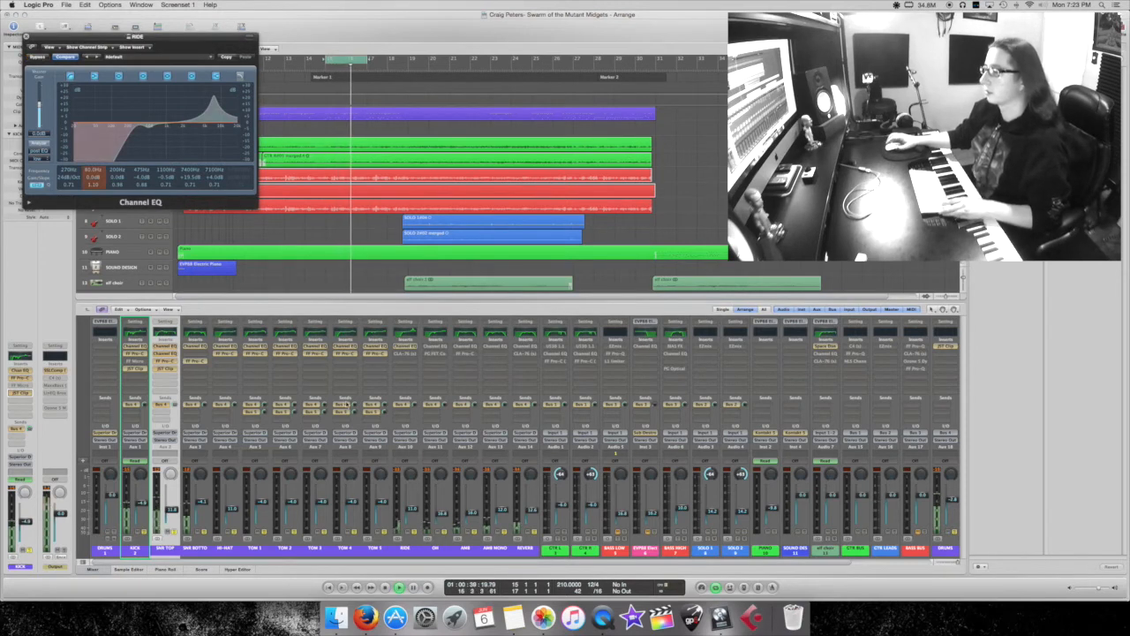
pyautogui.click(37, 57)
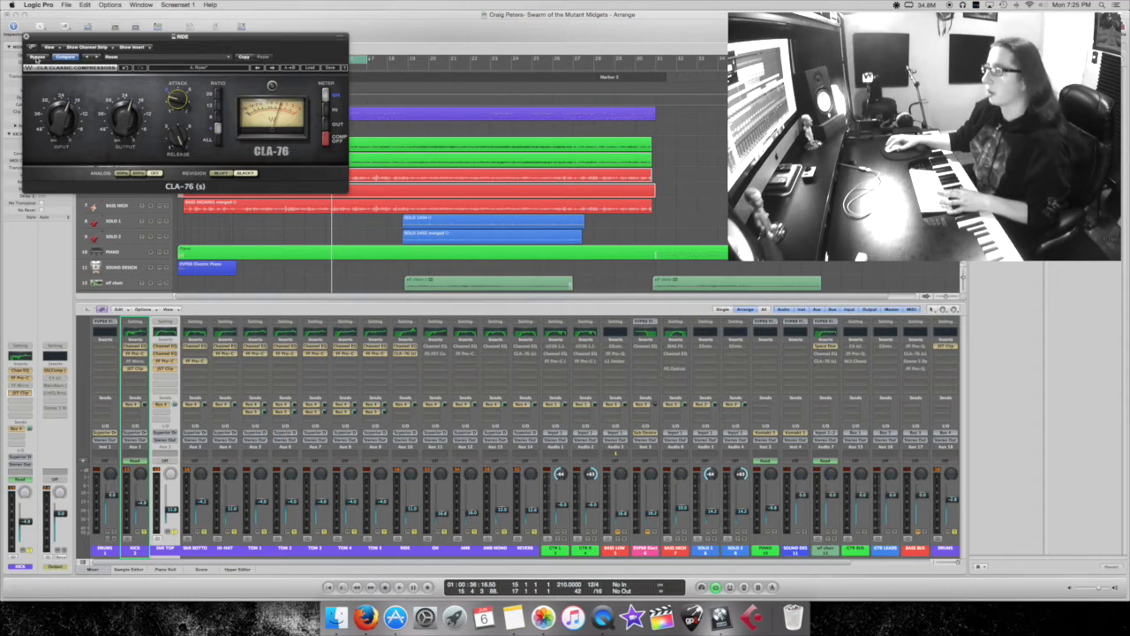
# Step: Compare the RIDE channel's CLA-76 bypassed and active during playback, leave it active and close its window
pyautogui.click(37, 57)
pyautogui.press('space')
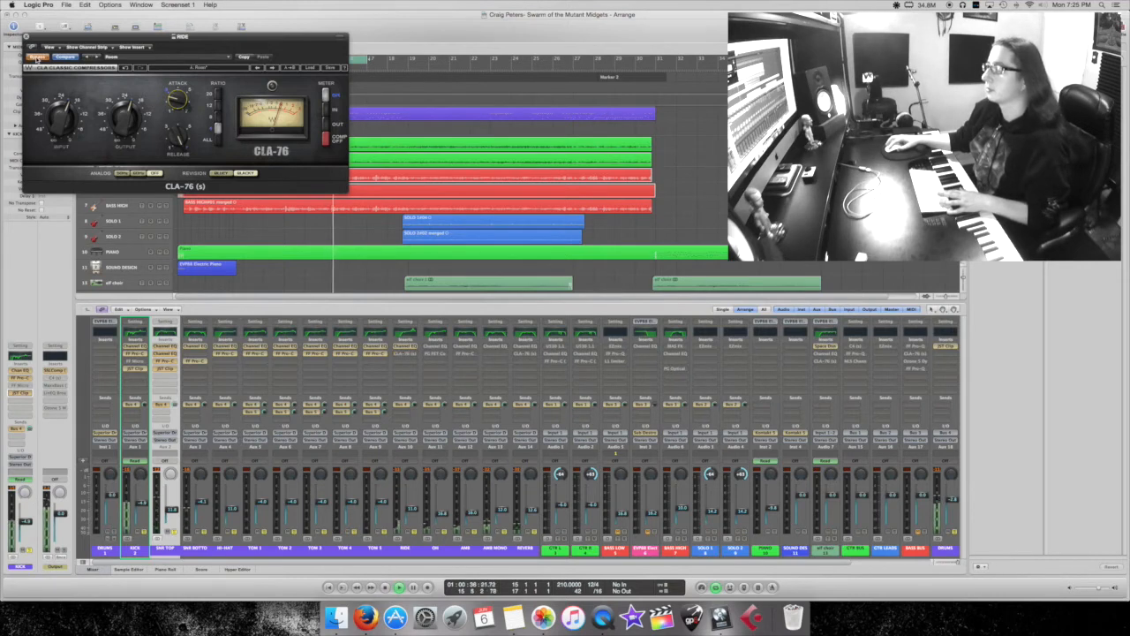
pyautogui.click(37, 58)
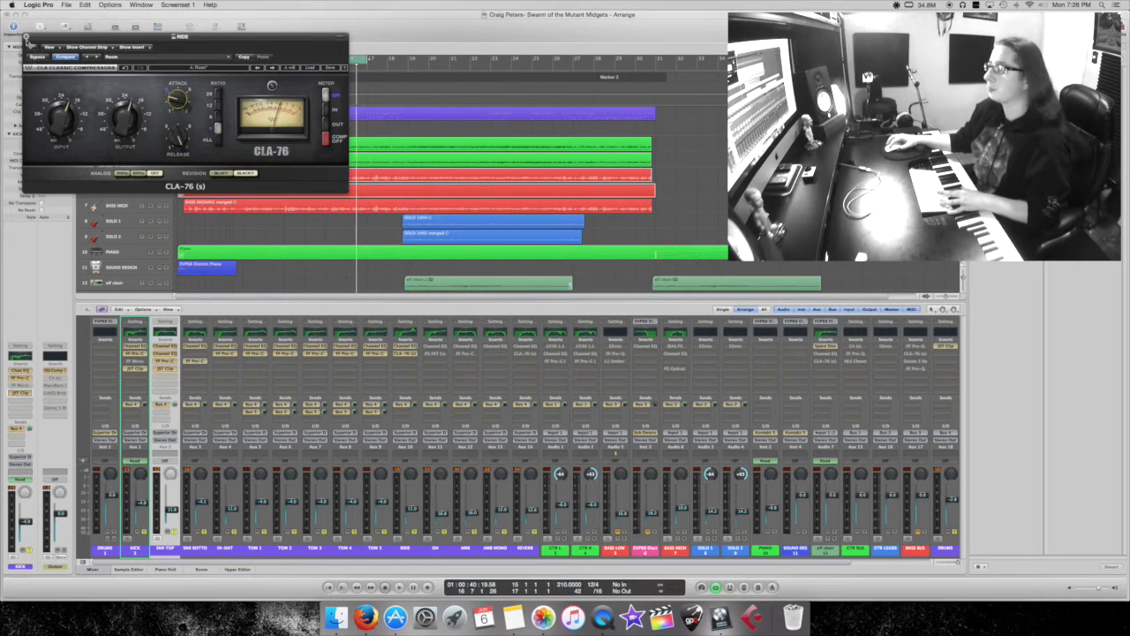
pyautogui.click(27, 36)
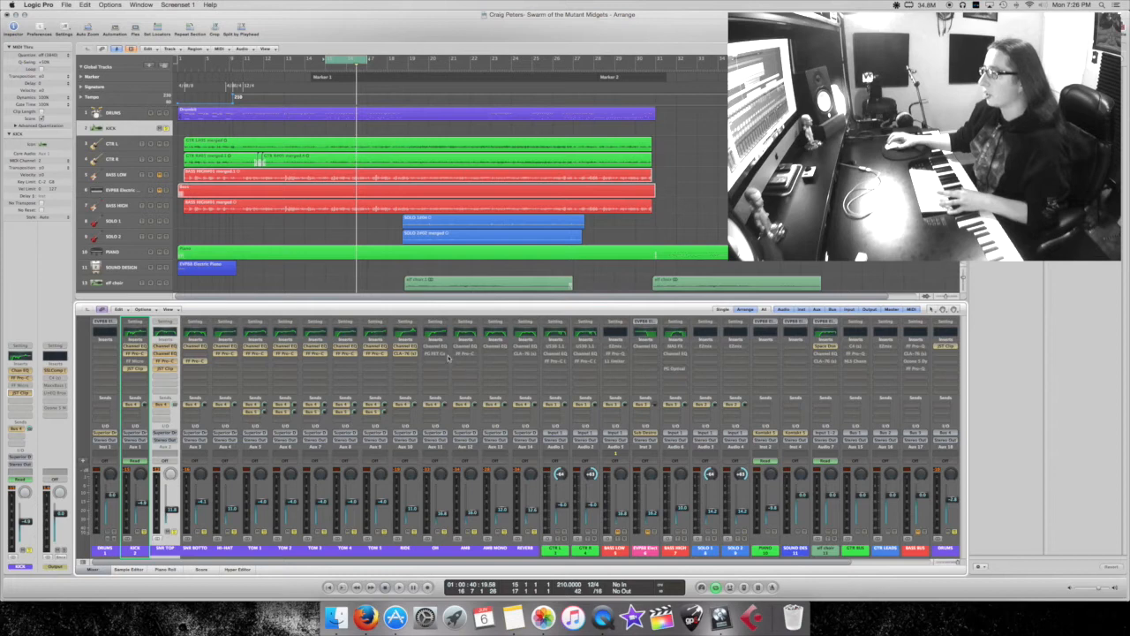
# Step: Open the OH channel's Channel EQ and activate it while the loop plays
pyautogui.click(436, 346)
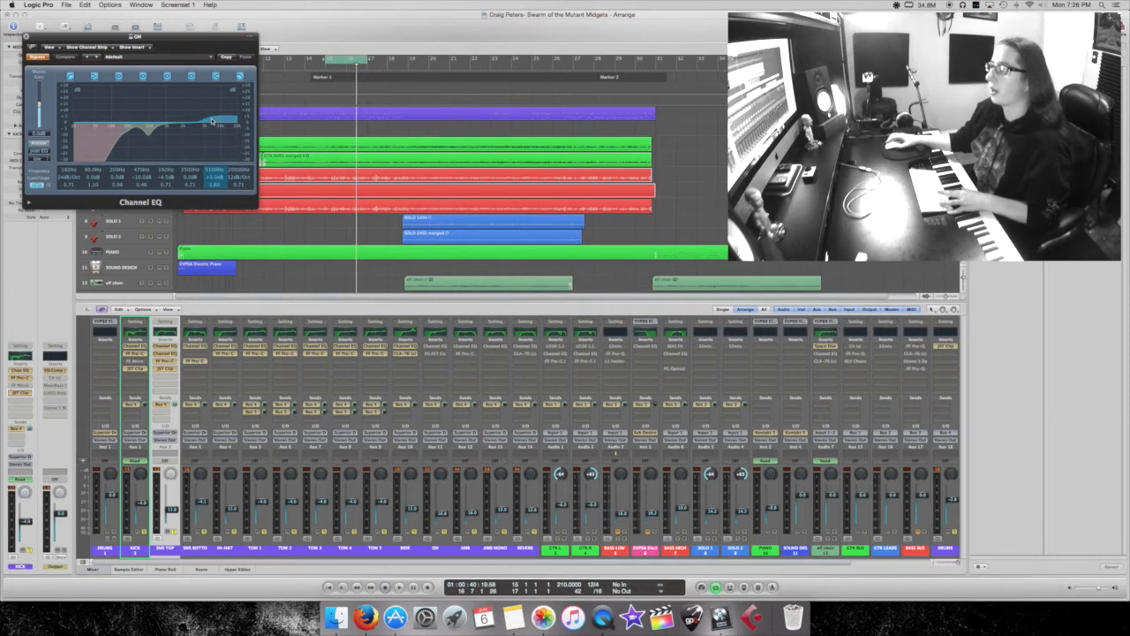
pyautogui.click(37, 56)
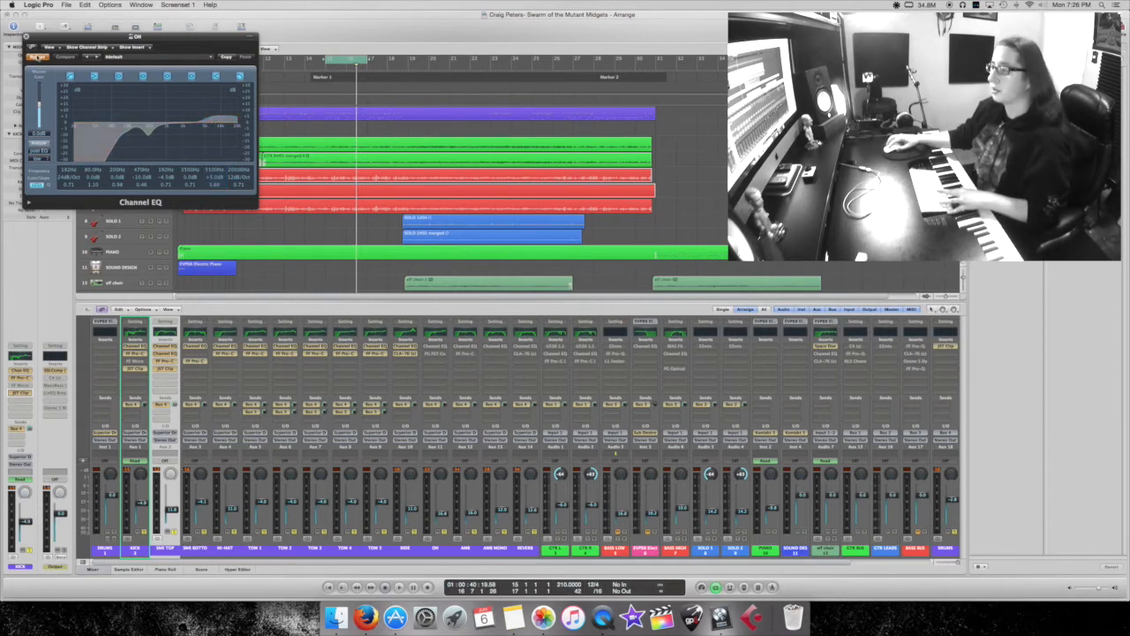
pyautogui.press('space')
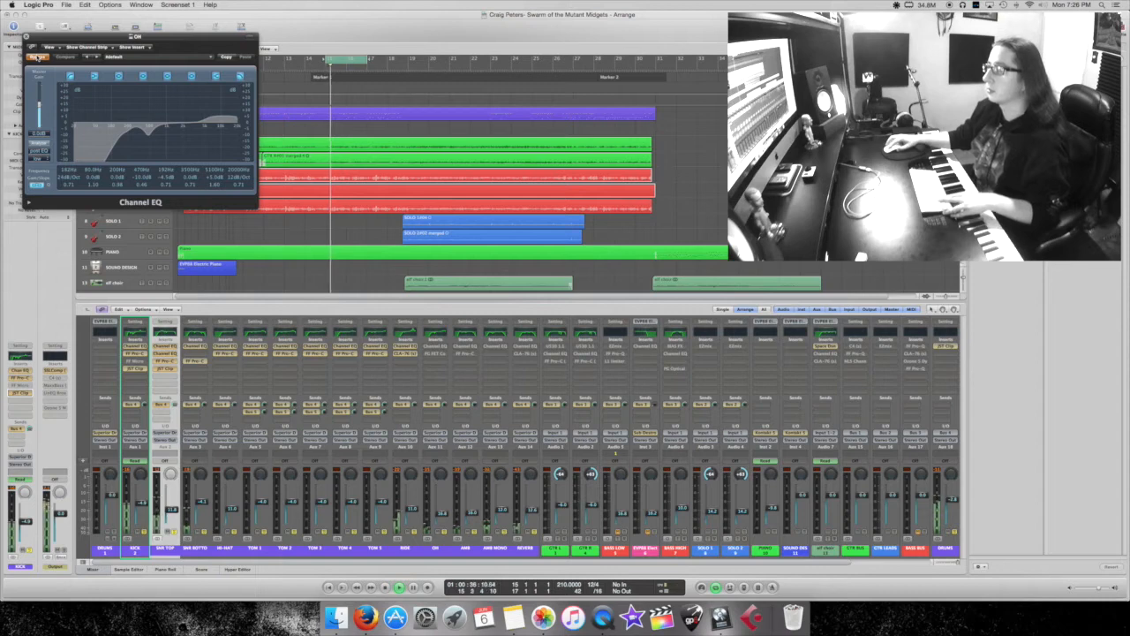
pyautogui.click(37, 56)
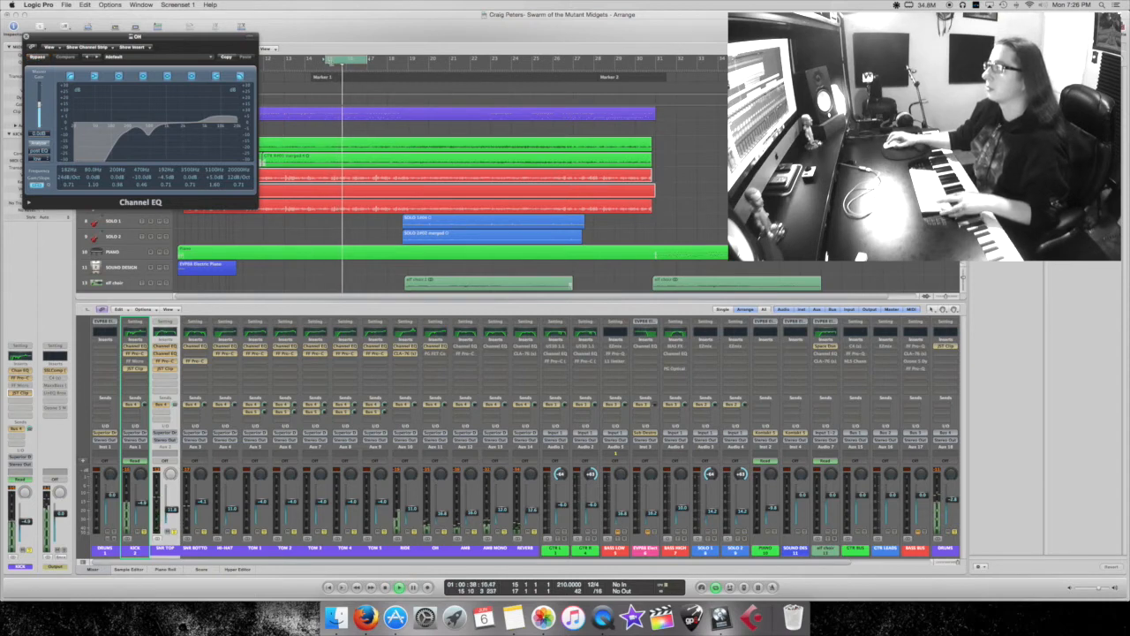
# Step: Move the cycle region to start at bar 13 and compare the OH Channel EQ bypassed and active there
pyautogui.click(331, 62)
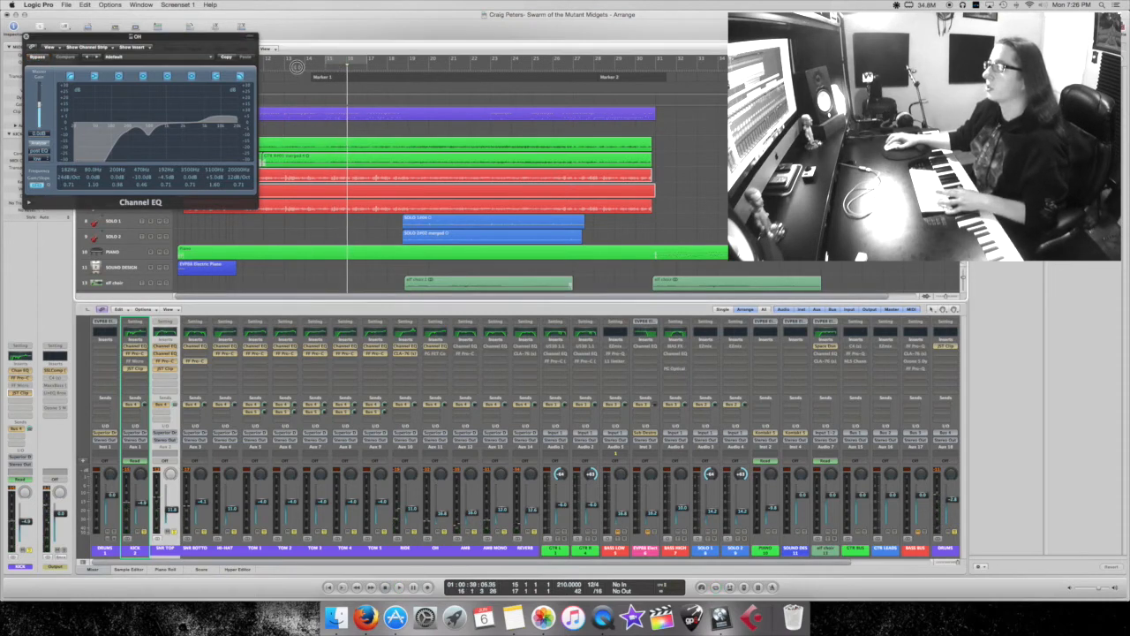
pyautogui.doubleClick(298, 68)
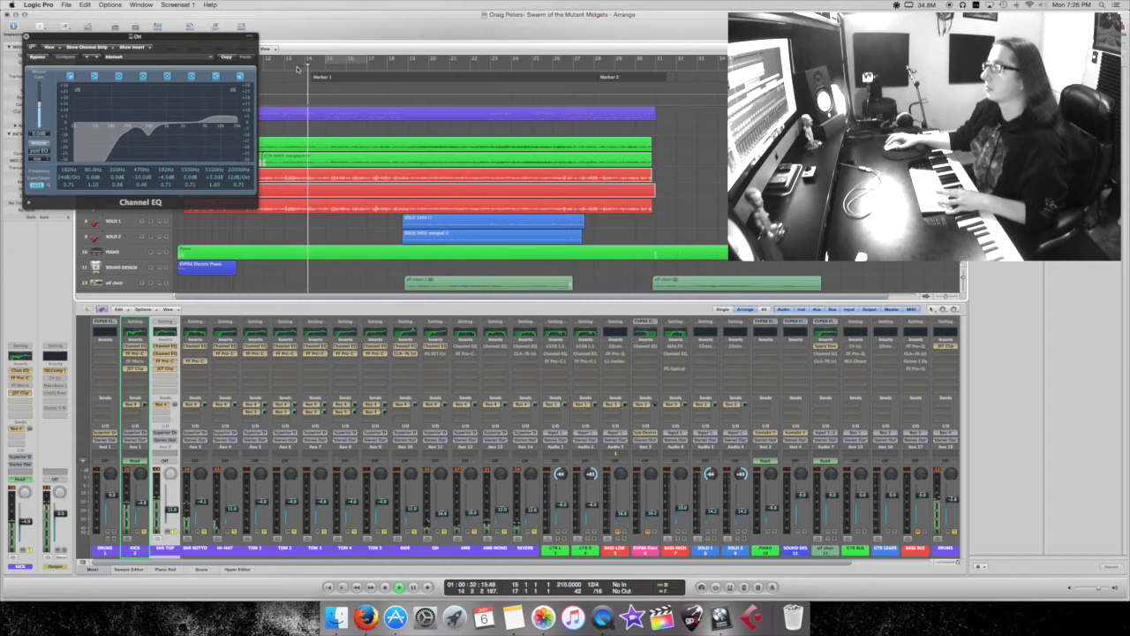
pyautogui.moveTo(342, 62); pyautogui.dragTo(286, 59)
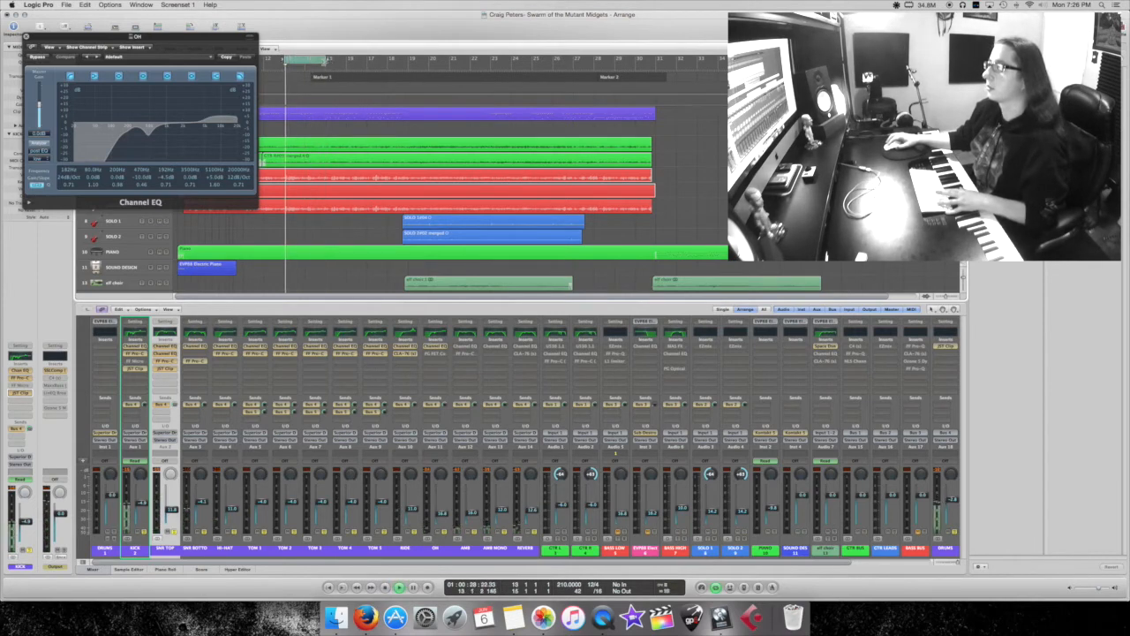
pyautogui.click(37, 57)
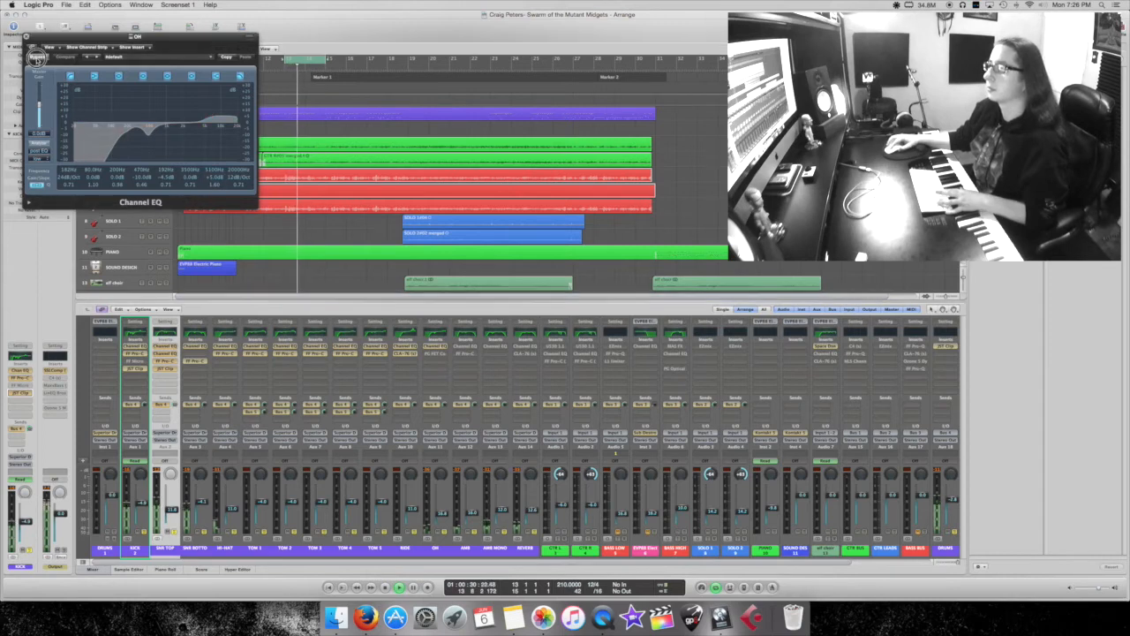
pyautogui.click(37, 57)
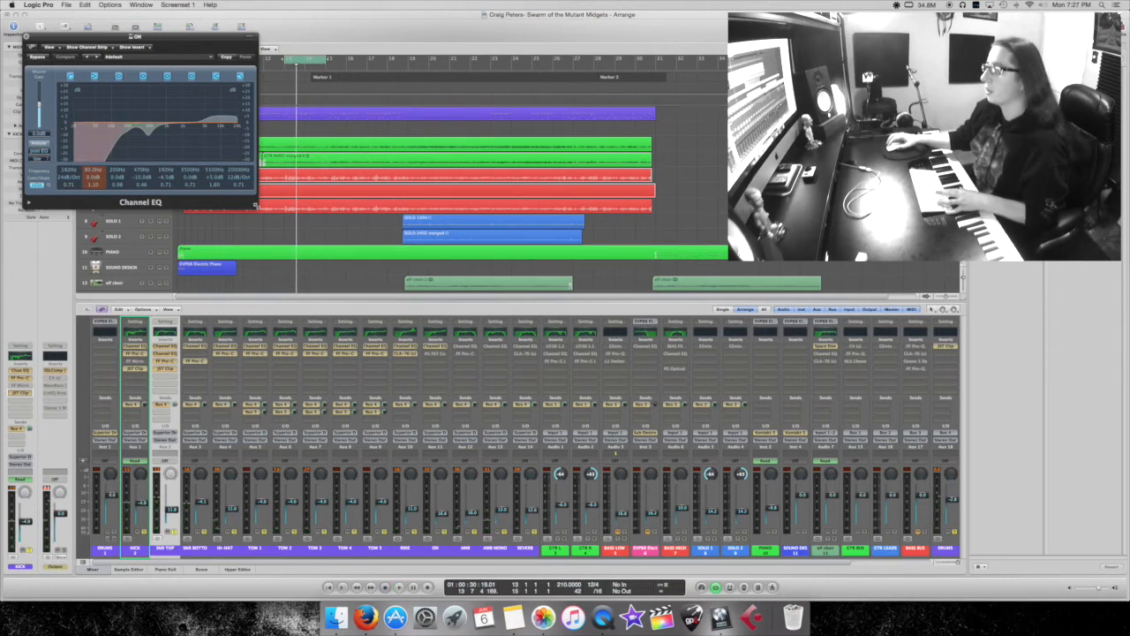
# Step: Open the OH channel's PG FET Compressor beside the EQ, compare it bypassed and active, and leave it active
pyautogui.click(436, 354)
pyautogui.moveTo(165, 50); pyautogui.dragTo(446, 78)
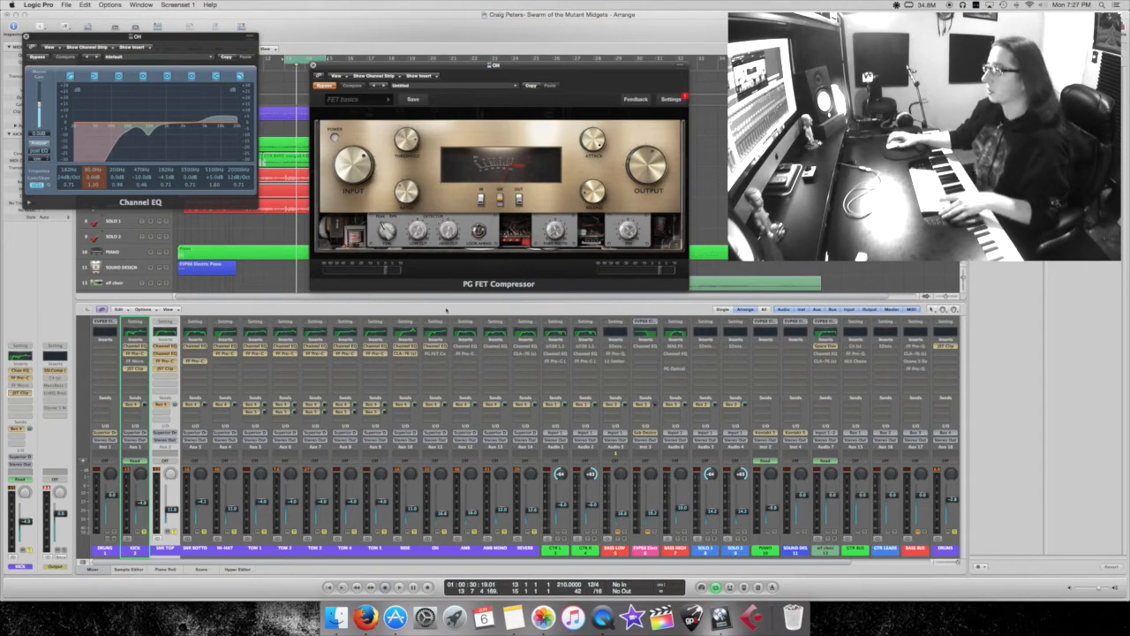
pyautogui.click(326, 85)
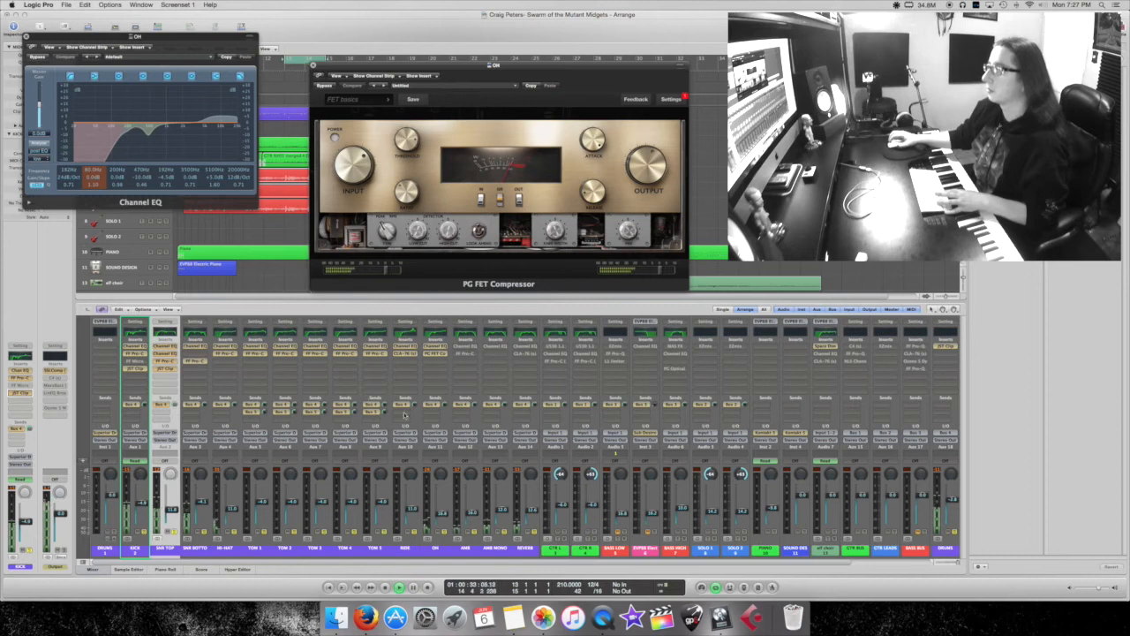
pyautogui.click(325, 85)
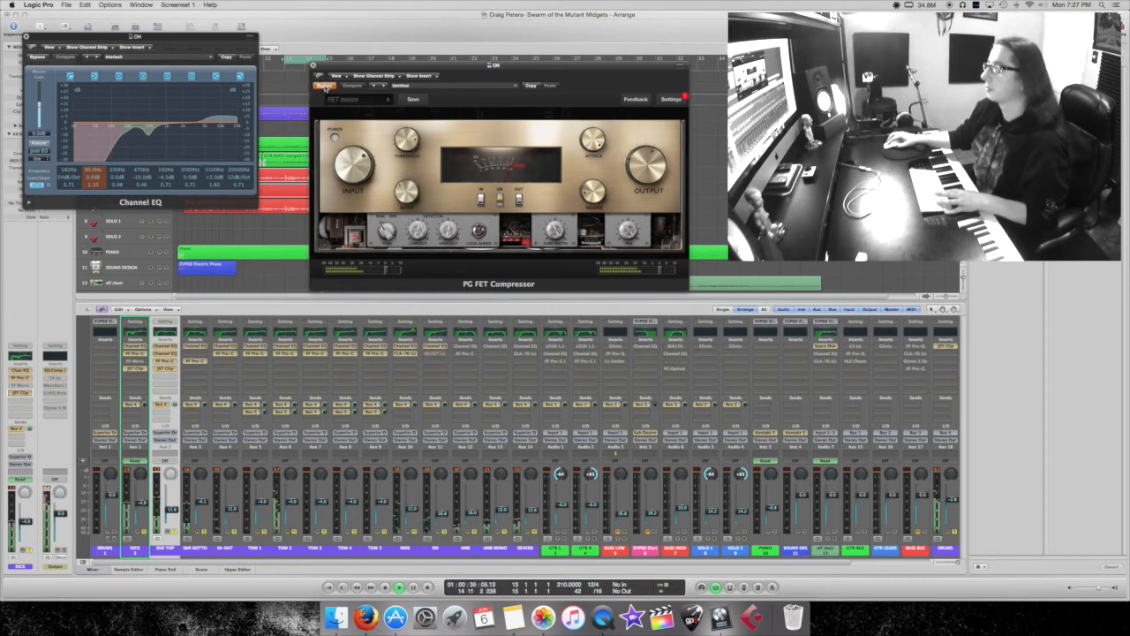
pyautogui.click(325, 86)
pyautogui.click(325, 86)
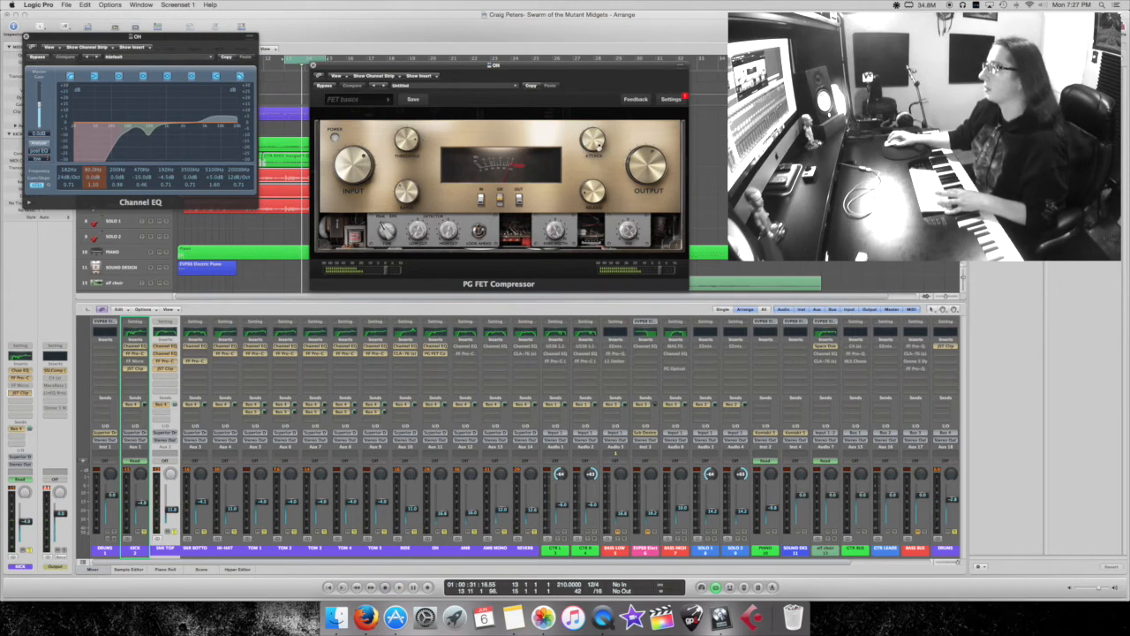
# Step: Examine the attack and release settings of the OH channel's PG FET Compressor
pyautogui.moveTo(598, 143); pyautogui.dragTo(598, 137)
pyautogui.click(588, 140)
pyautogui.click(590, 134)
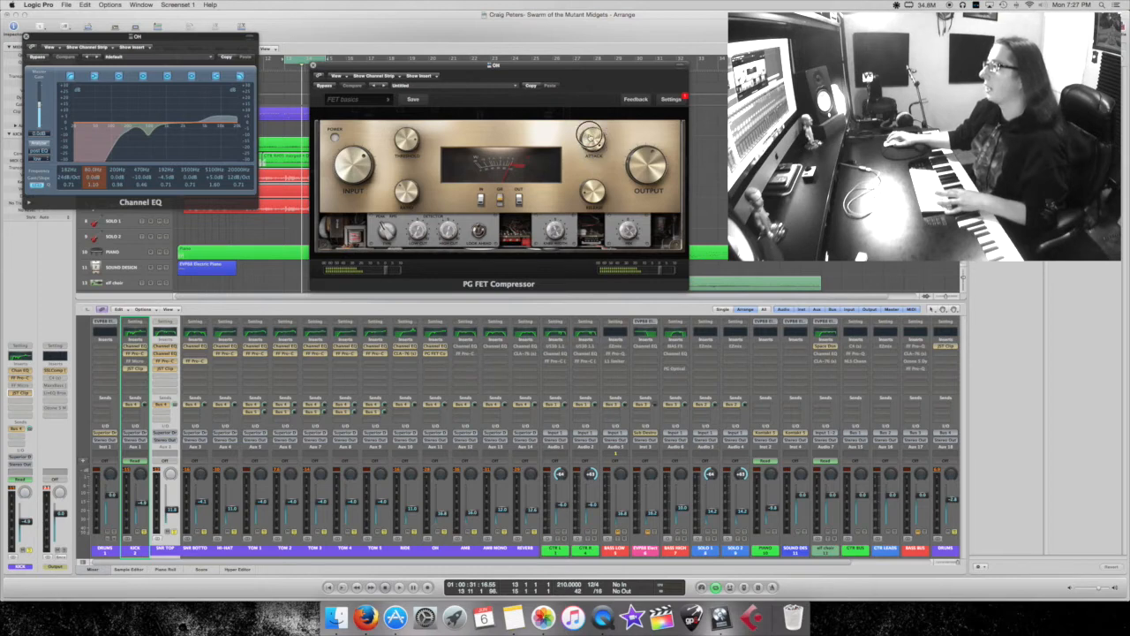
pyautogui.click(594, 133)
pyautogui.click(594, 142)
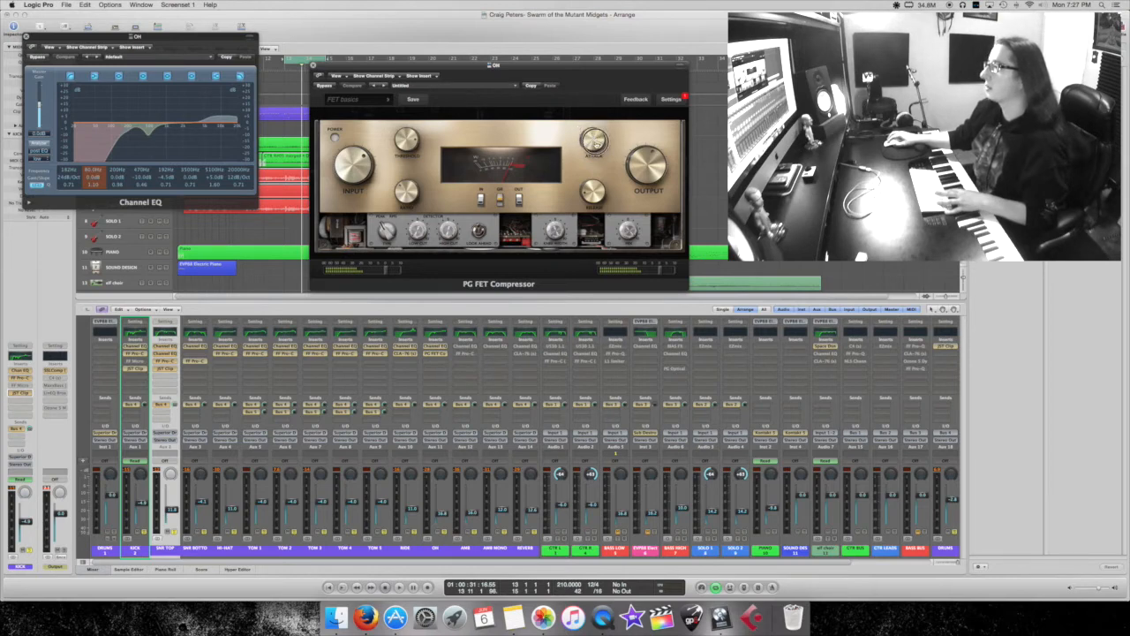
pyautogui.moveTo(597, 136); pyautogui.dragTo(593, 129)
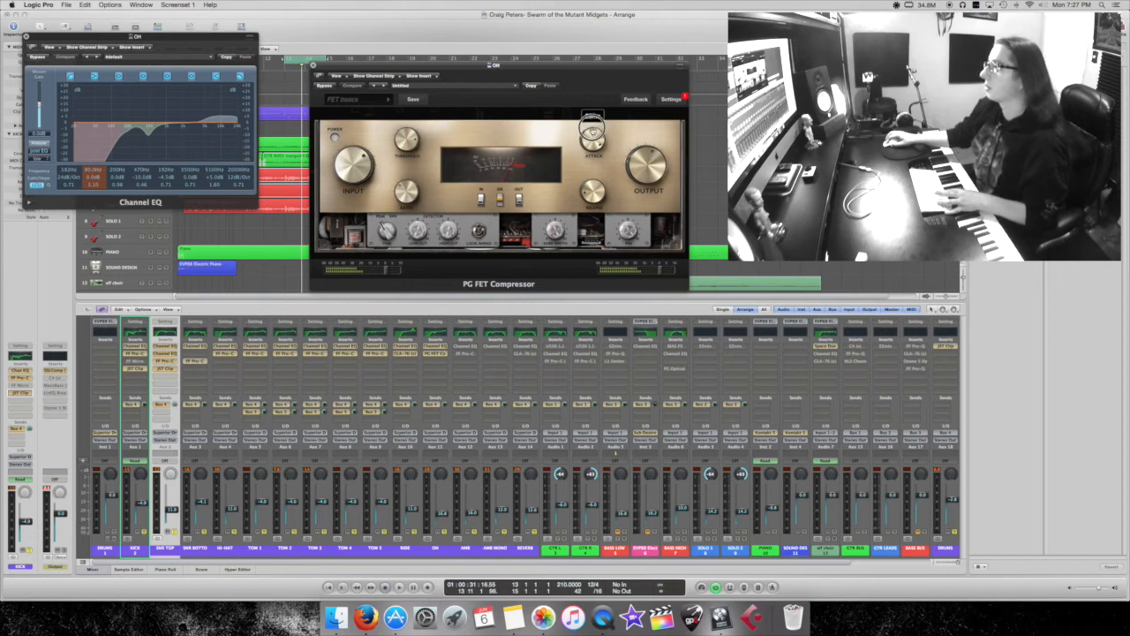
pyautogui.click(593, 193)
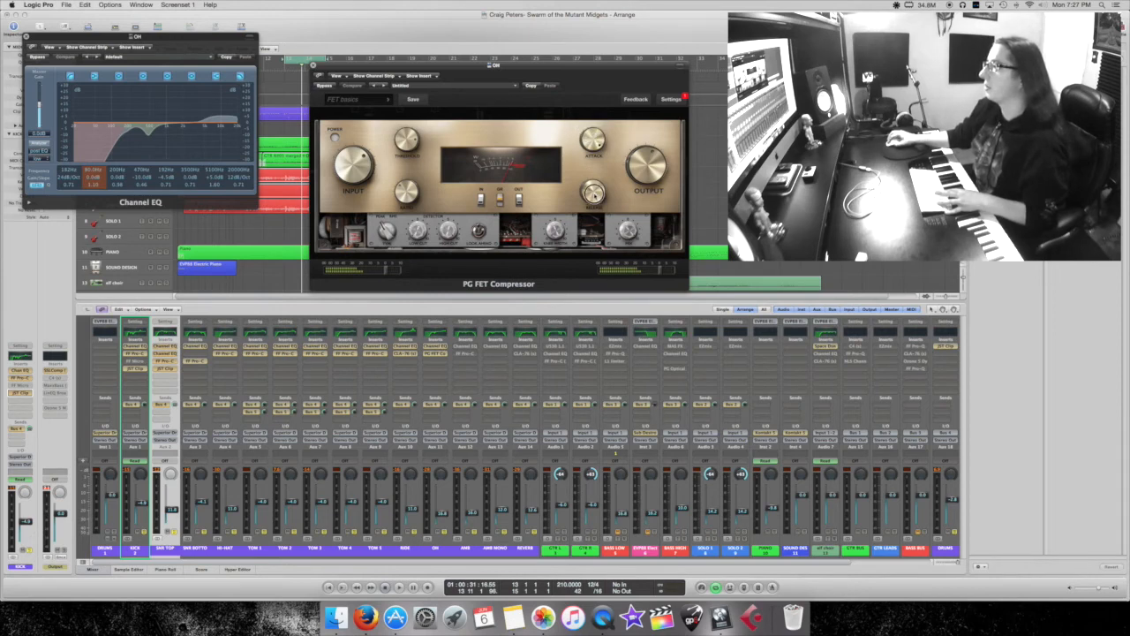
pyautogui.moveTo(593, 192); pyautogui.dragTo(593, 191)
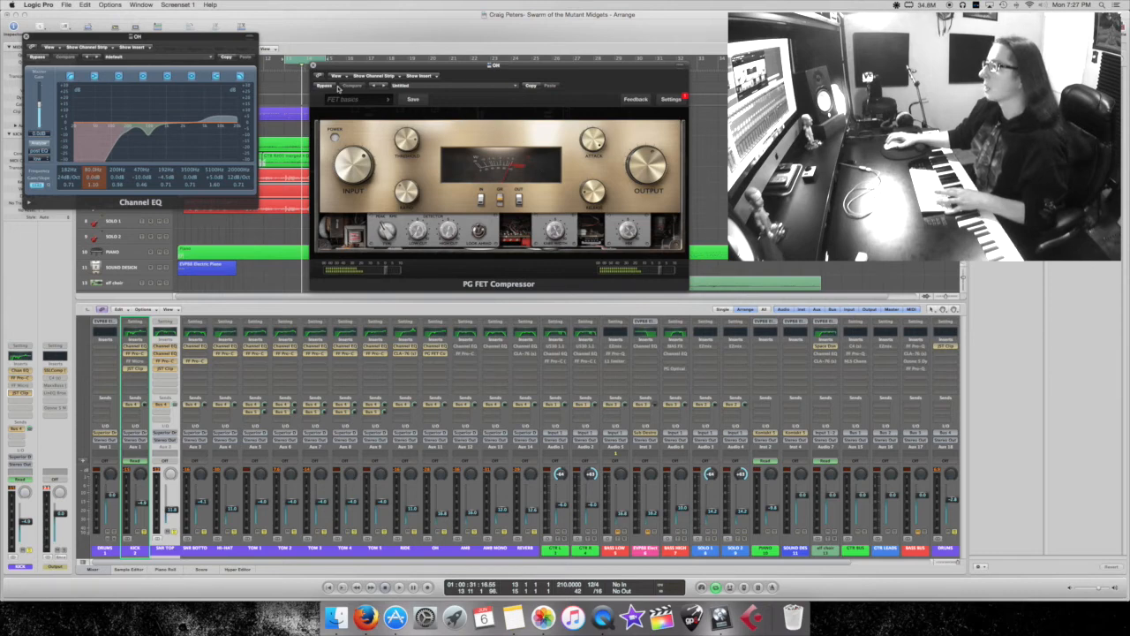
# Step: Play the loop with the OH processing active and close the OH compressor and EQ windows
pyautogui.press('space')
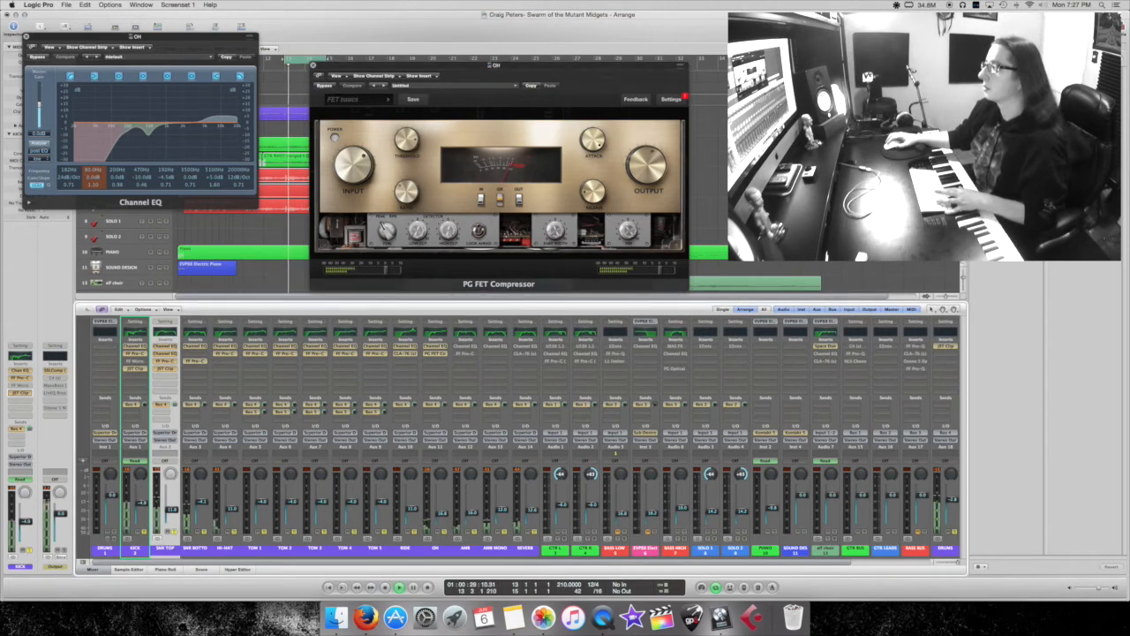
pyautogui.click(313, 65)
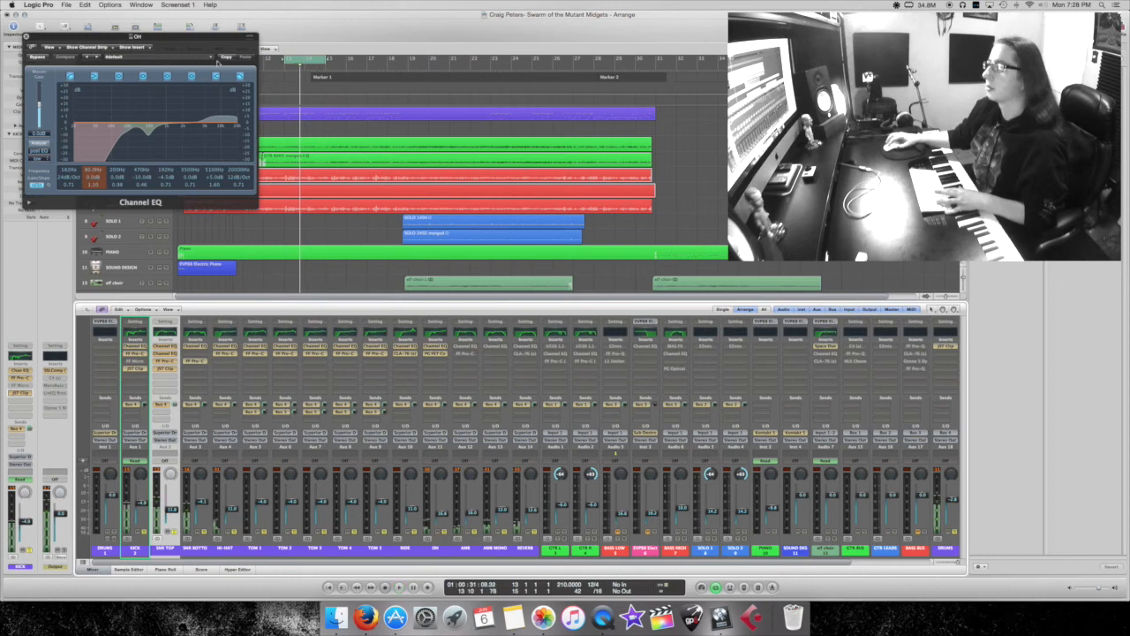
pyautogui.click(27, 38)
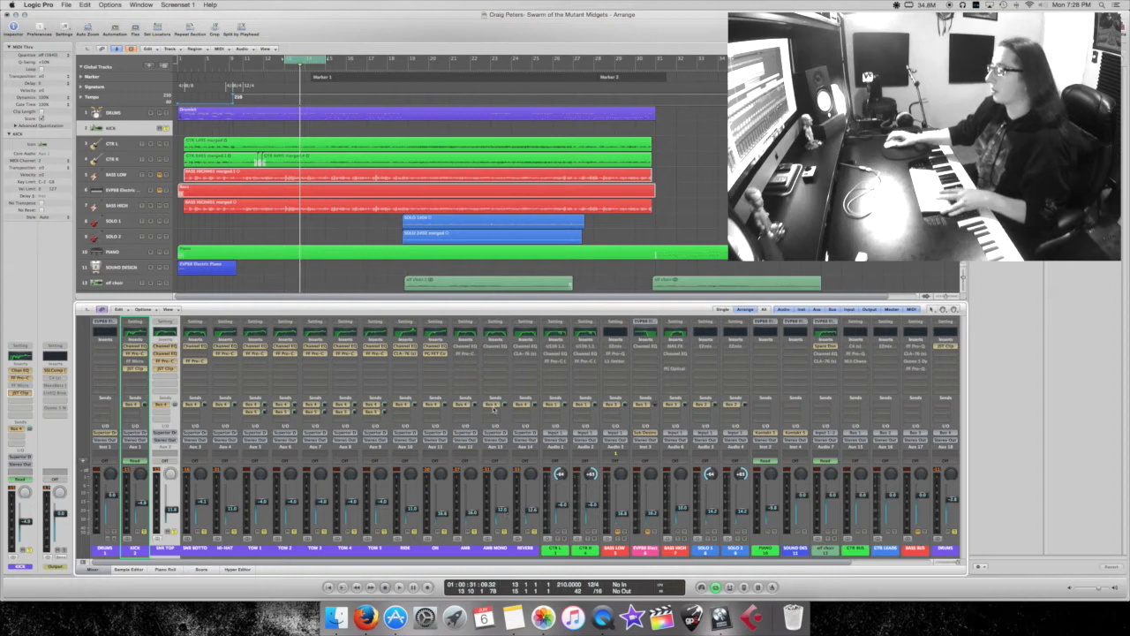
# Step: Open the AMB channel's Channel EQ, take it out of bypass and close its window
pyautogui.click(468, 348)
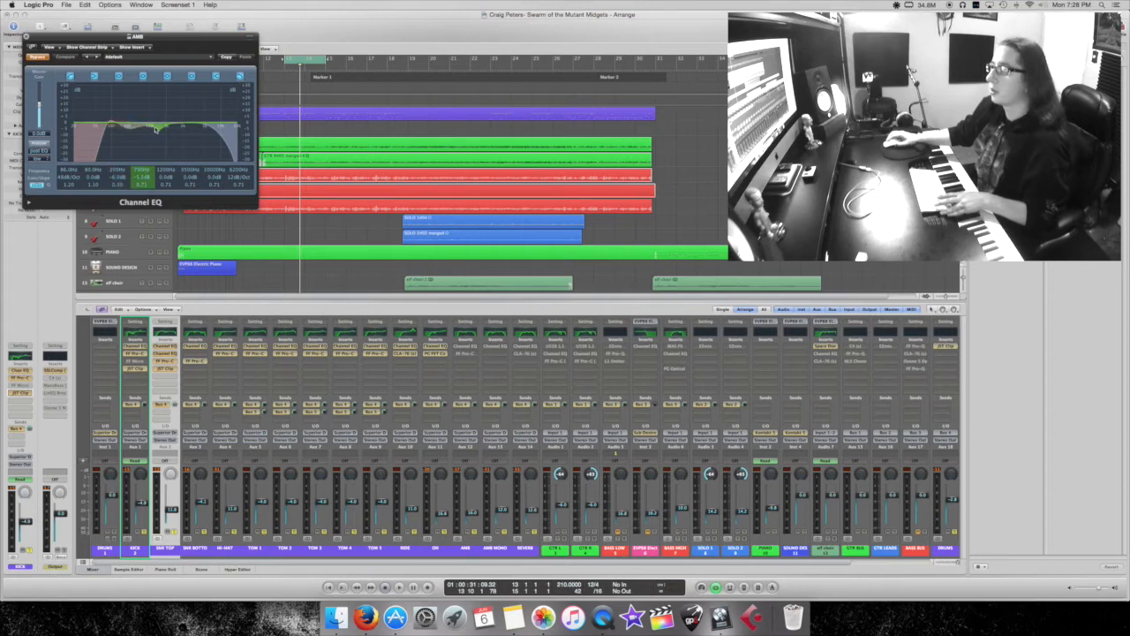
pyautogui.click(38, 57)
pyautogui.click(27, 38)
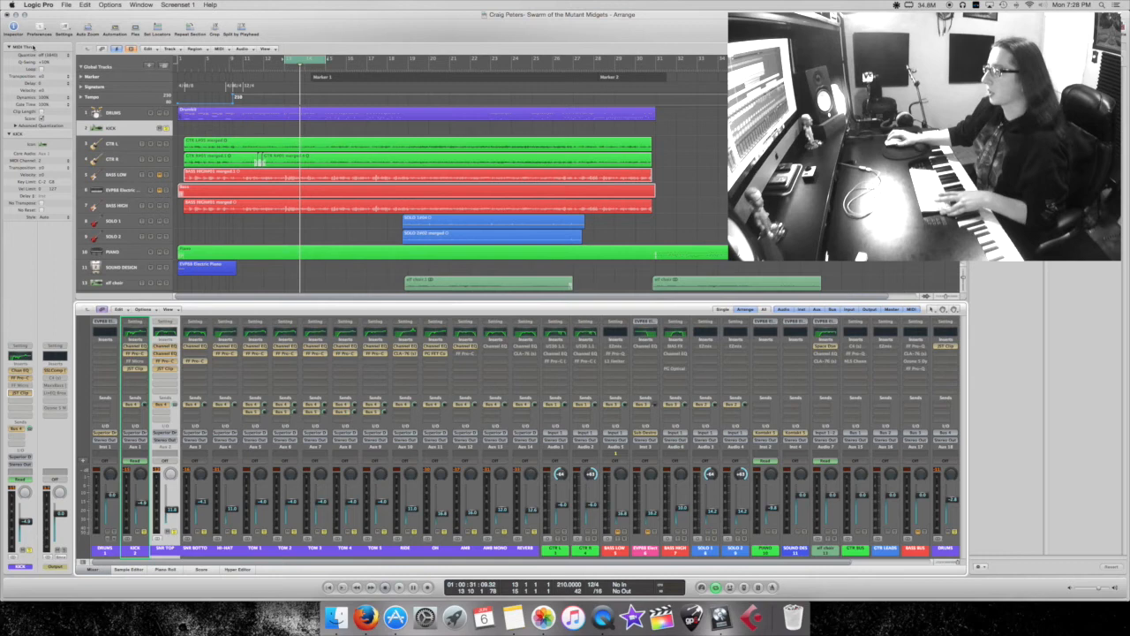
# Step: Open the AMB channel's FF Pro-C compressor with bypass off, and examine its threshold, ratio, attack and release while playing the loop
pyautogui.click(465, 354)
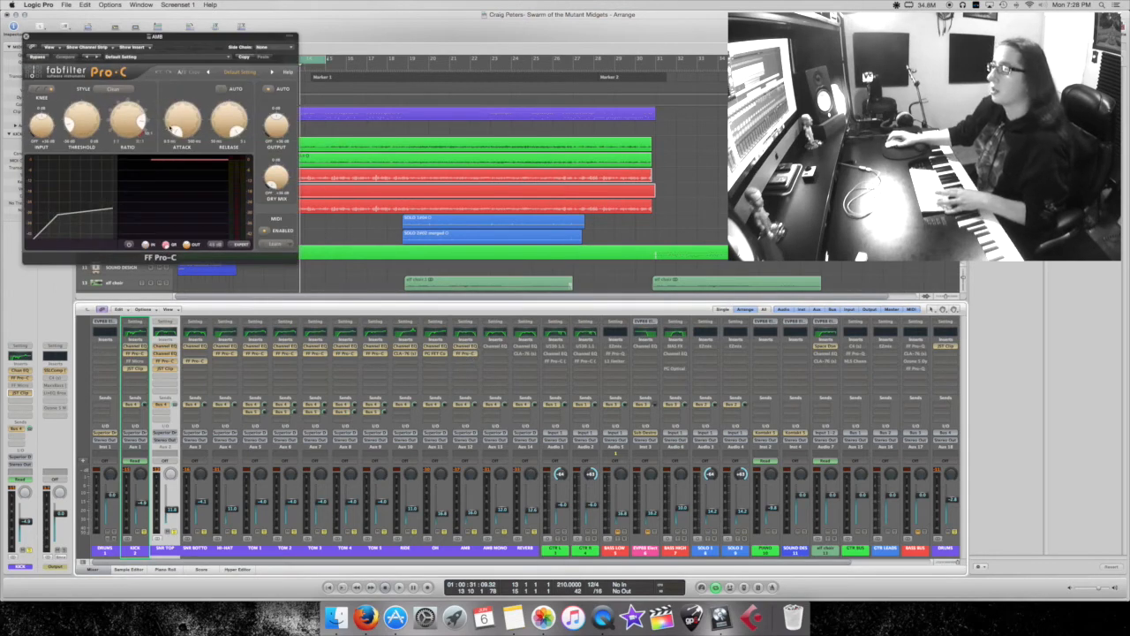
pyautogui.press('space')
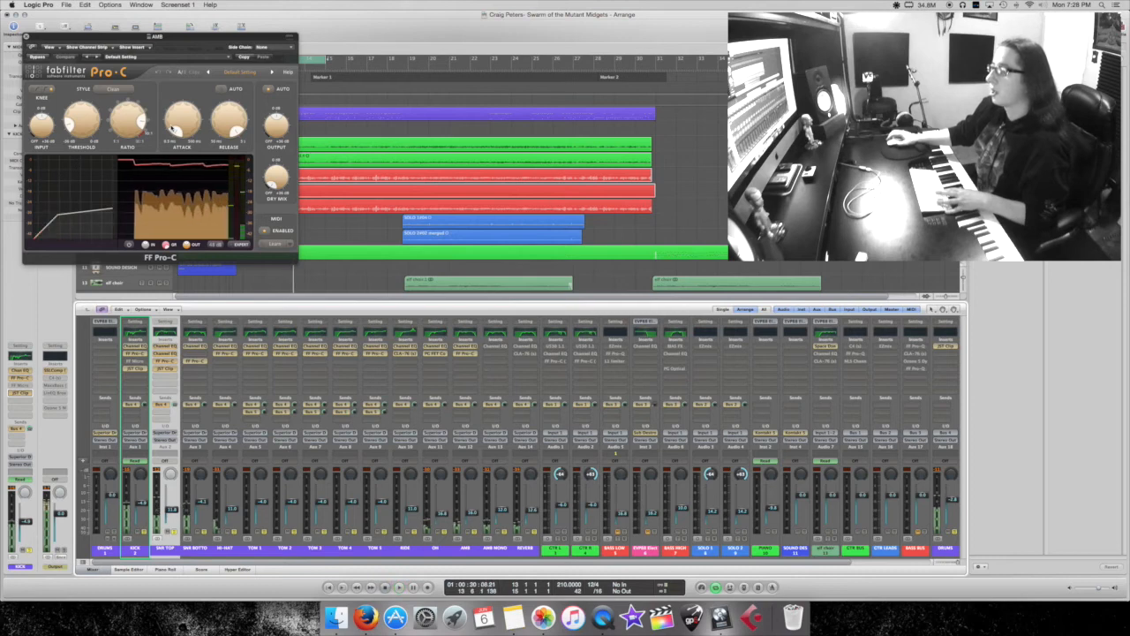
pyautogui.click(474, 427)
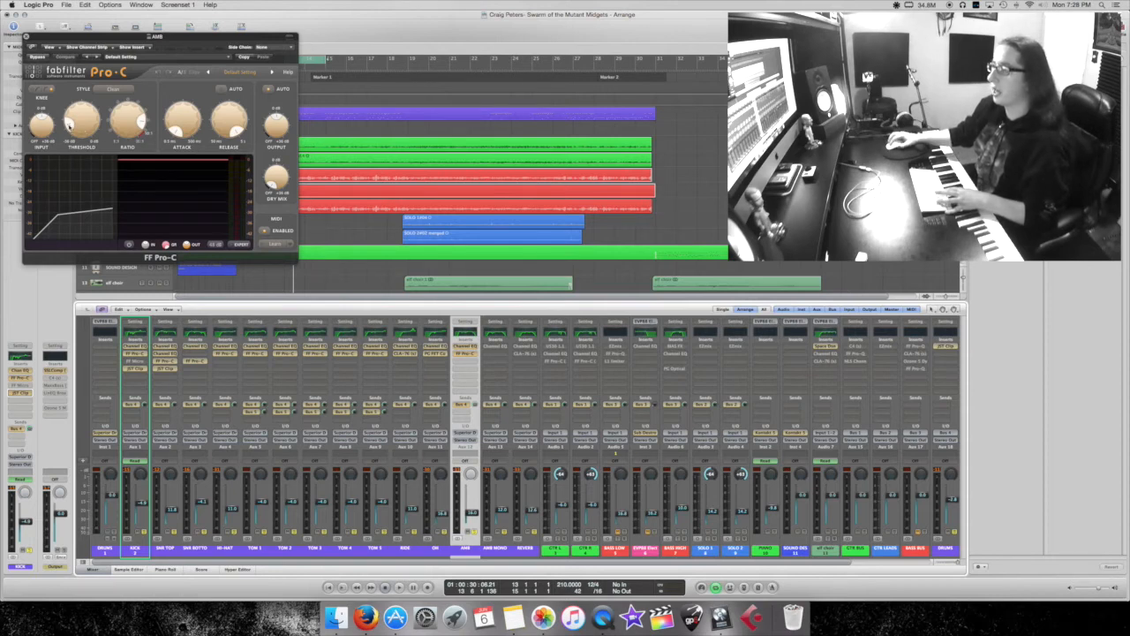
pyautogui.press('space')
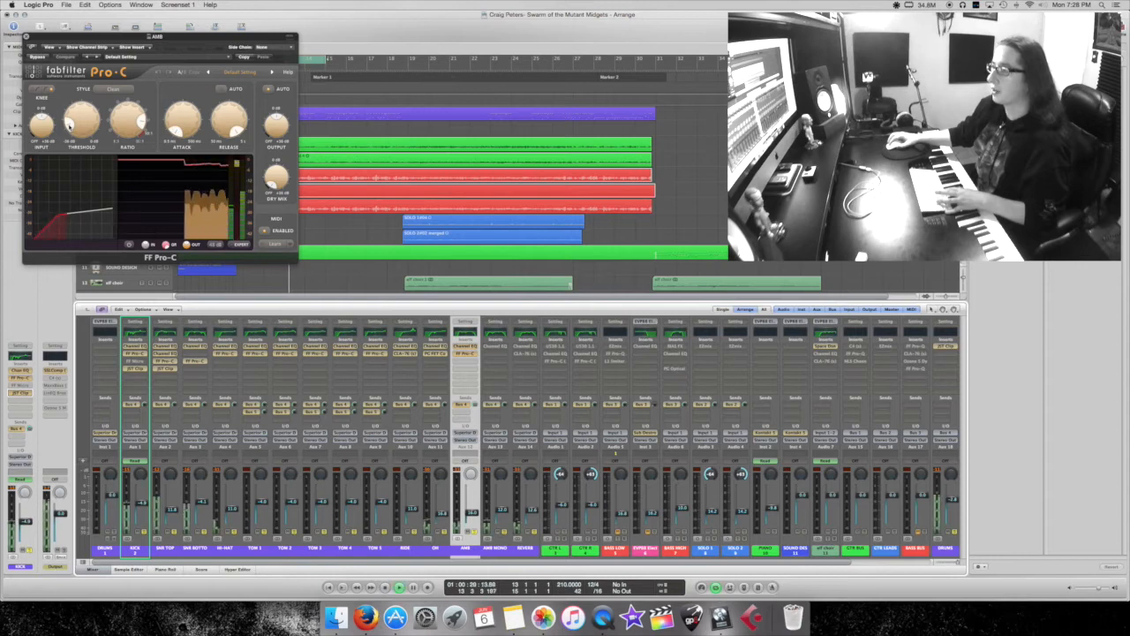
pyautogui.press('space')
pyautogui.click(140, 123)
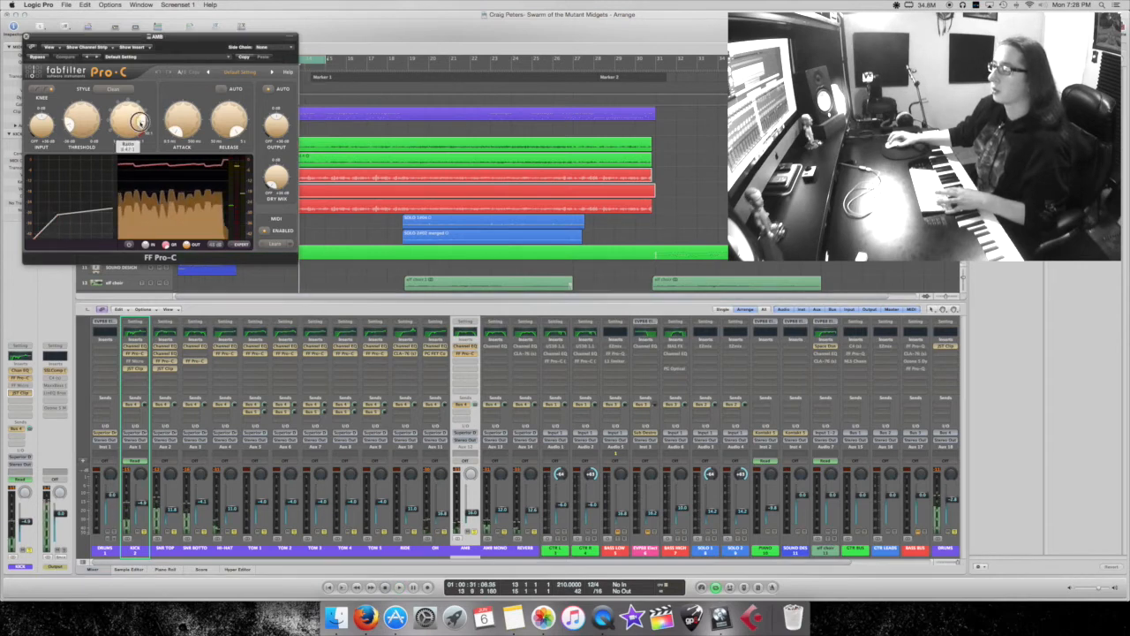
pyautogui.moveTo(178, 131)
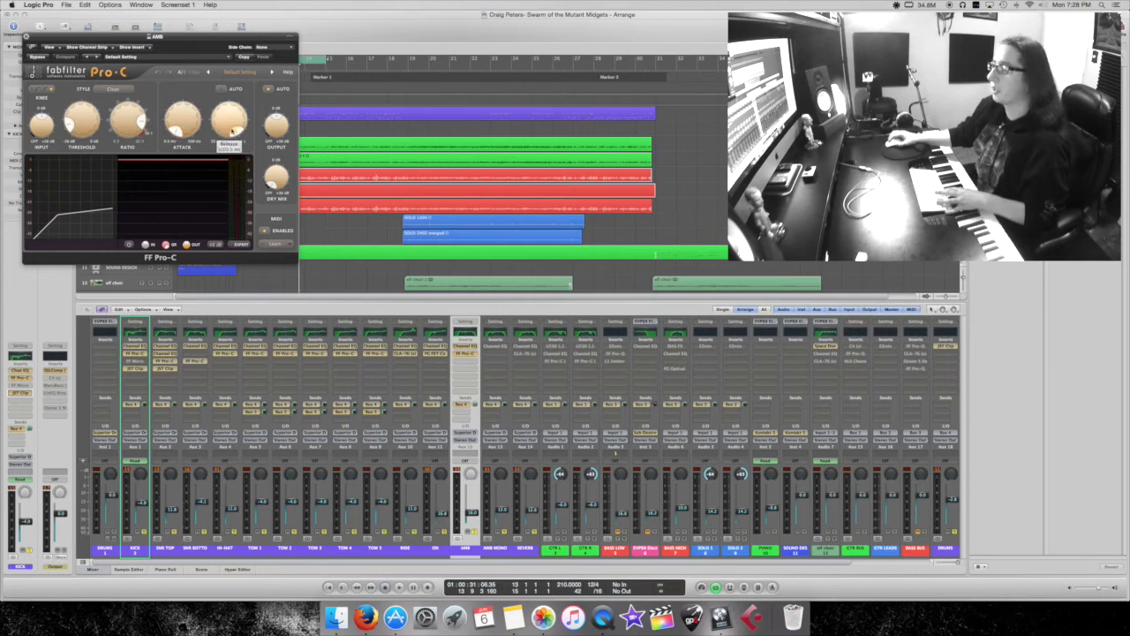
# Step: Play the loop and compare the AMB channel's FF Pro-C bypassed and active, leaving it active
pyautogui.press('space')
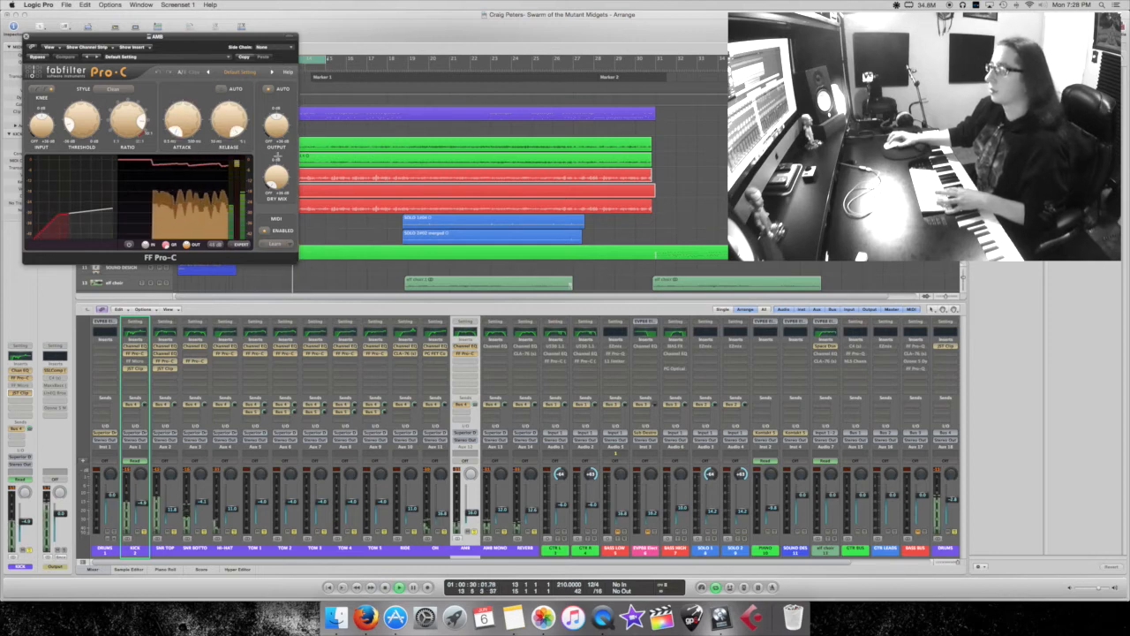
pyautogui.click(37, 56)
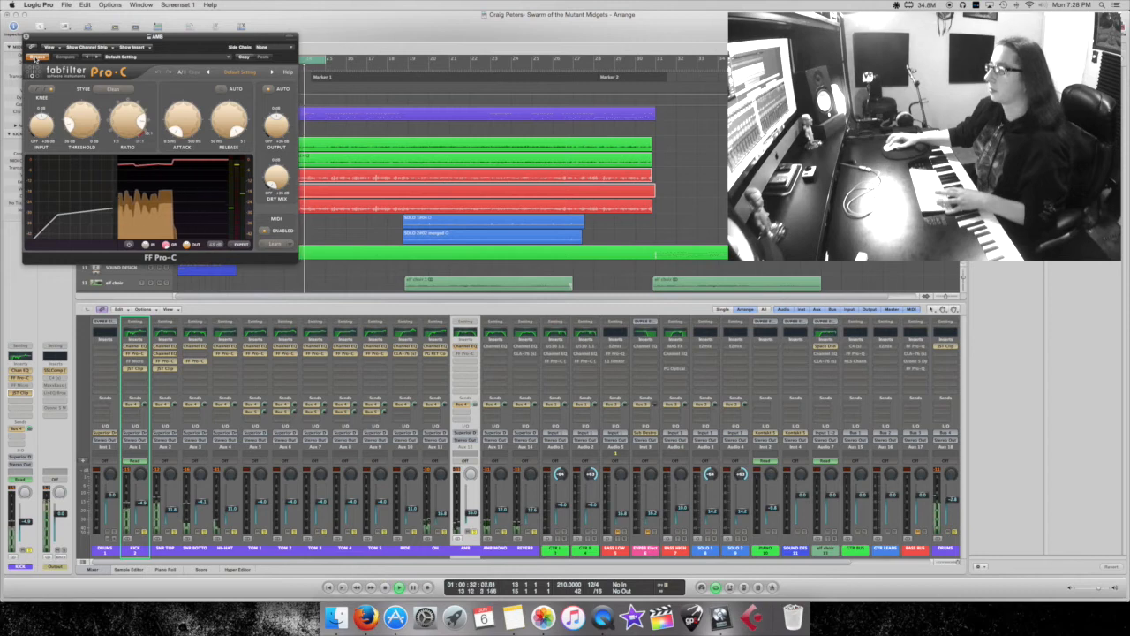
pyautogui.click(36, 55)
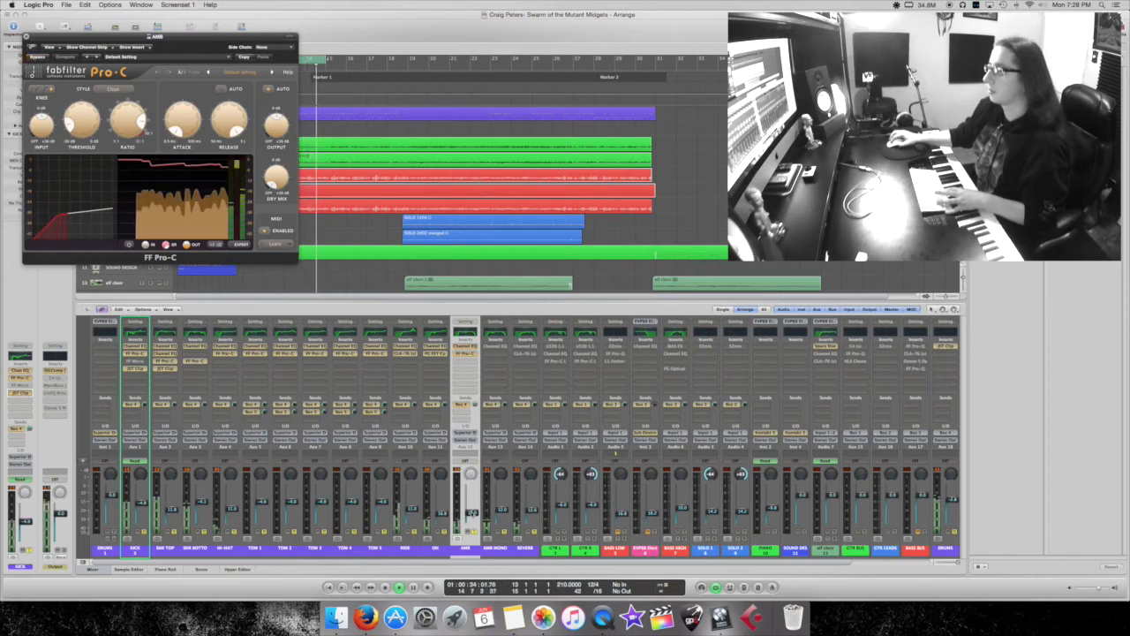
# Step: Raise the AMB channel's fader during loop playback to hear it louder, bring it back down into the mix and stop playback
pyautogui.press('space')
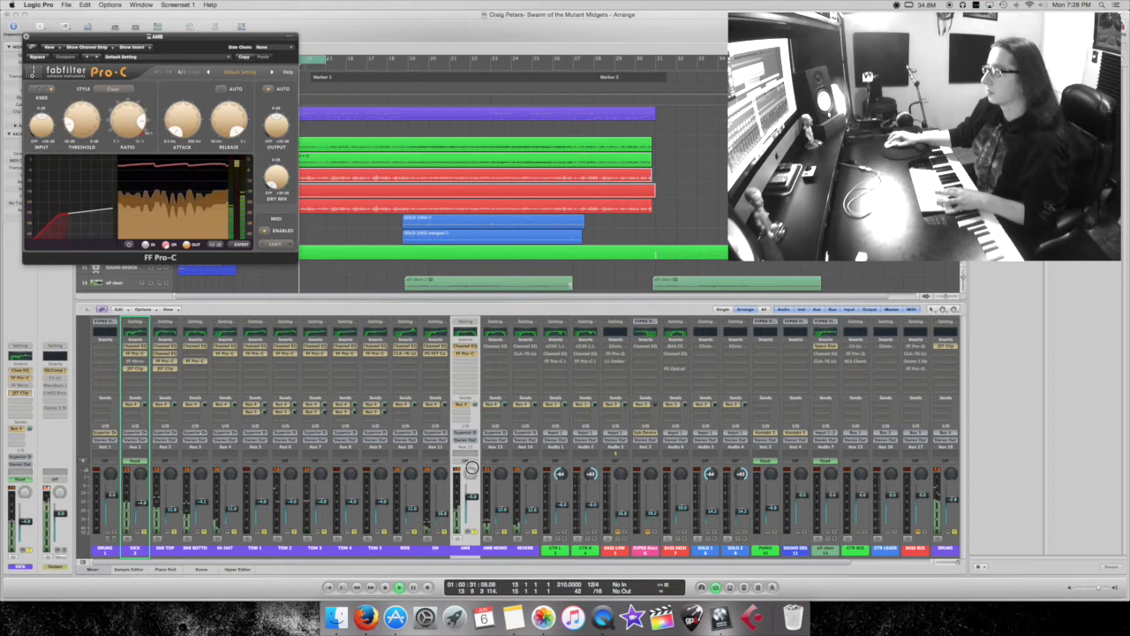
pyautogui.moveTo(472, 498); pyautogui.dragTo(471, 496)
pyautogui.press('space')
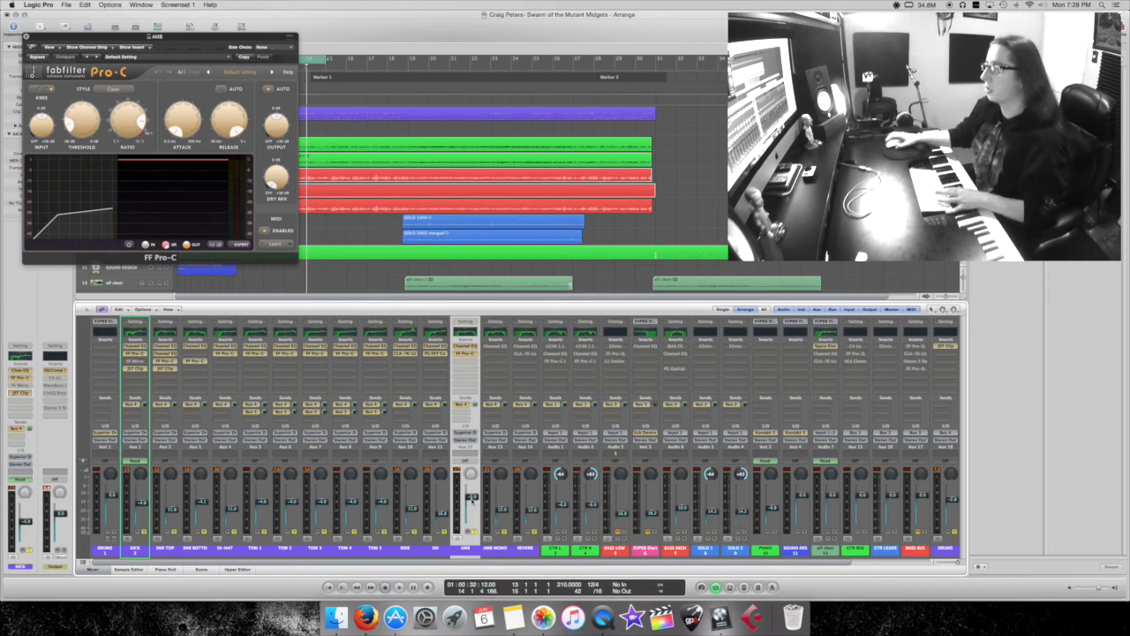
pyautogui.press('space')
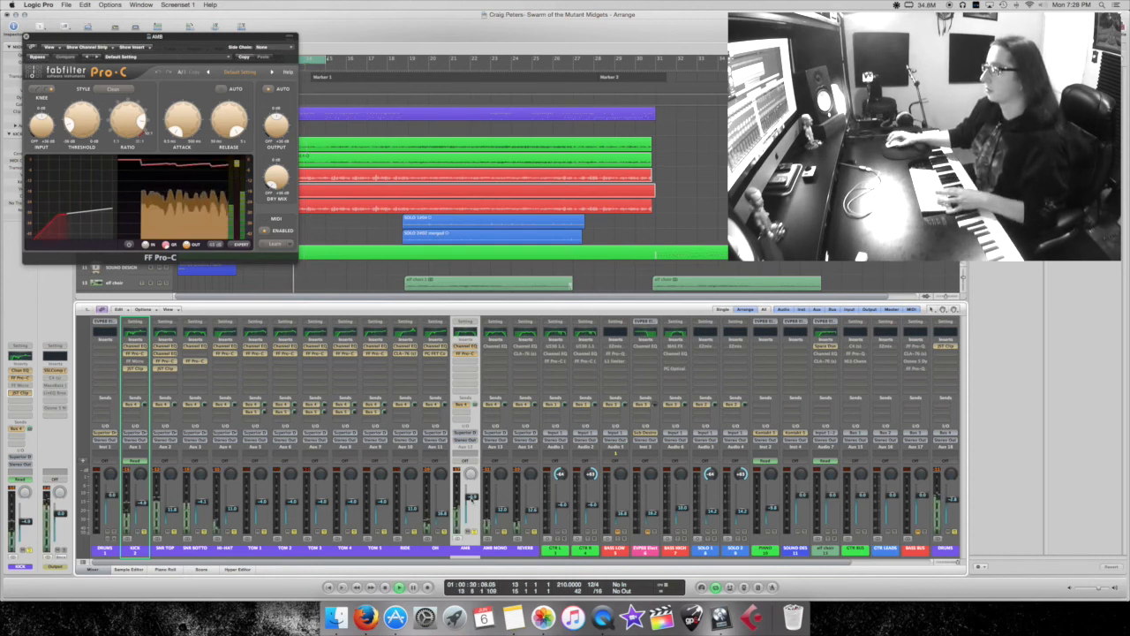
pyautogui.moveTo(471, 526); pyautogui.dragTo(470, 532)
pyautogui.press('space')
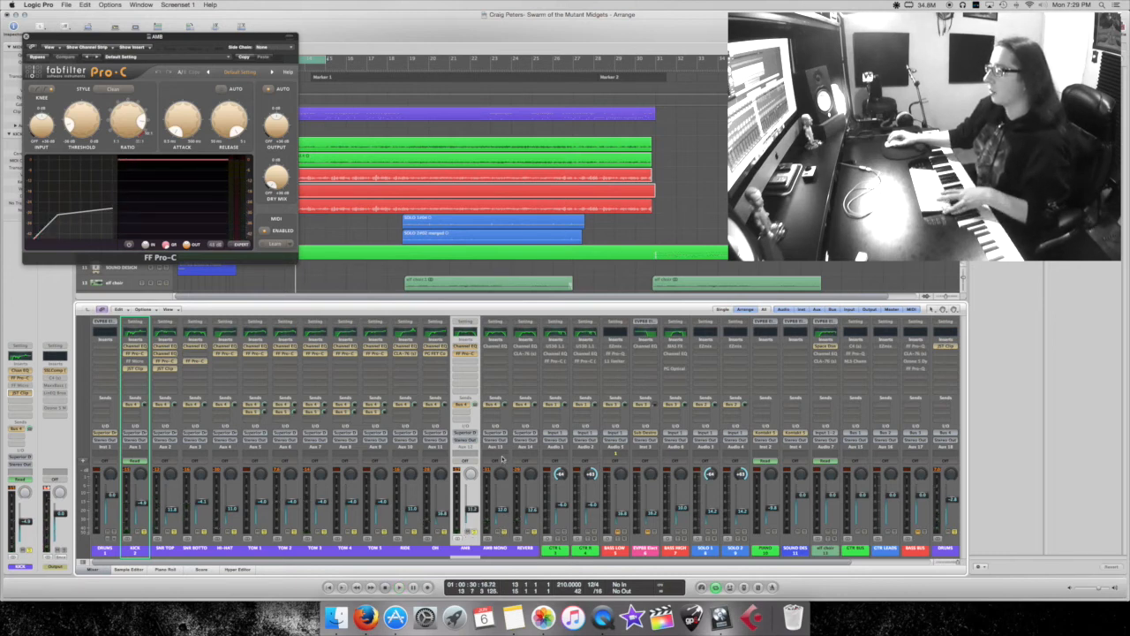
# Step: Open the AMB MONO channel's Channel EQ, take it out of bypass, listen to the loop, and close its window and the AMB compressor's
pyautogui.click(487, 345)
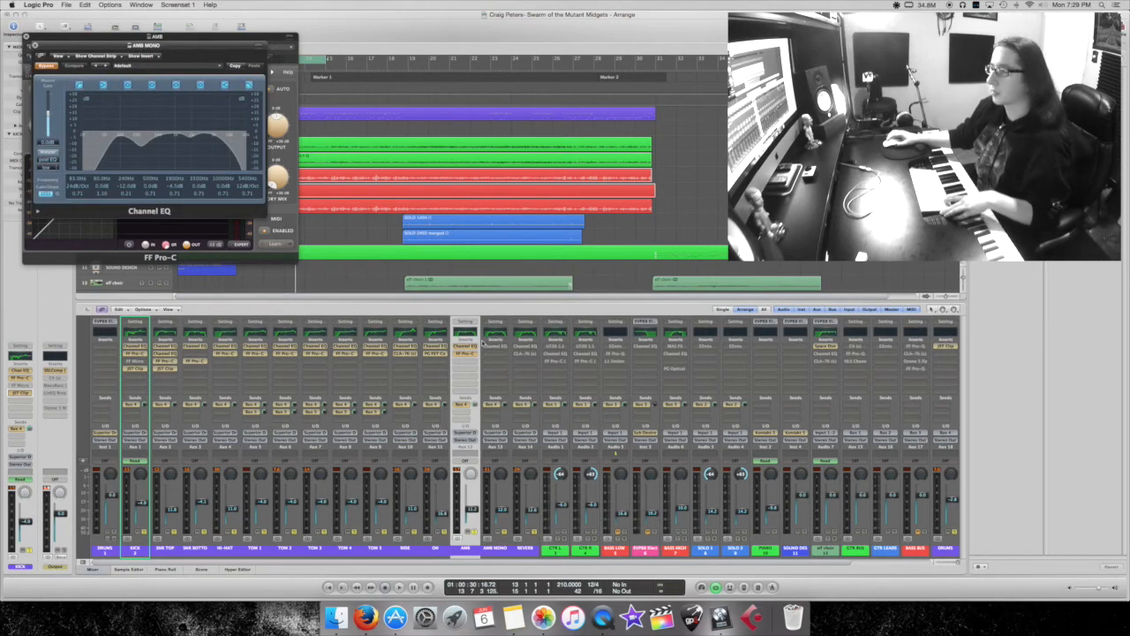
pyautogui.click(26, 37)
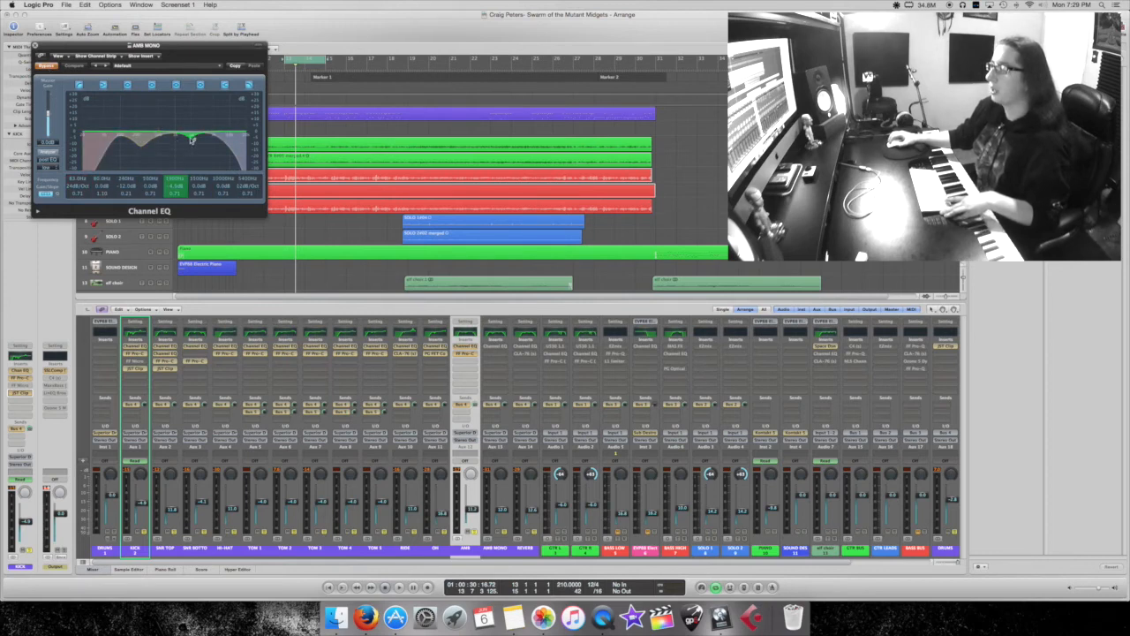
pyautogui.click(45, 66)
pyautogui.press('space')
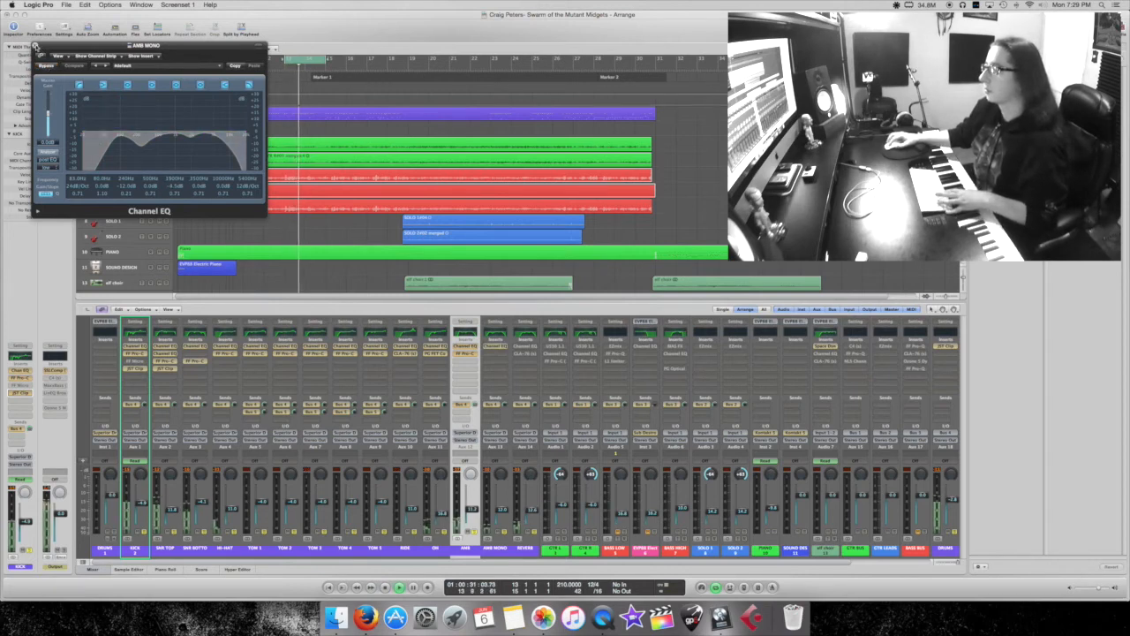
pyautogui.click(38, 49)
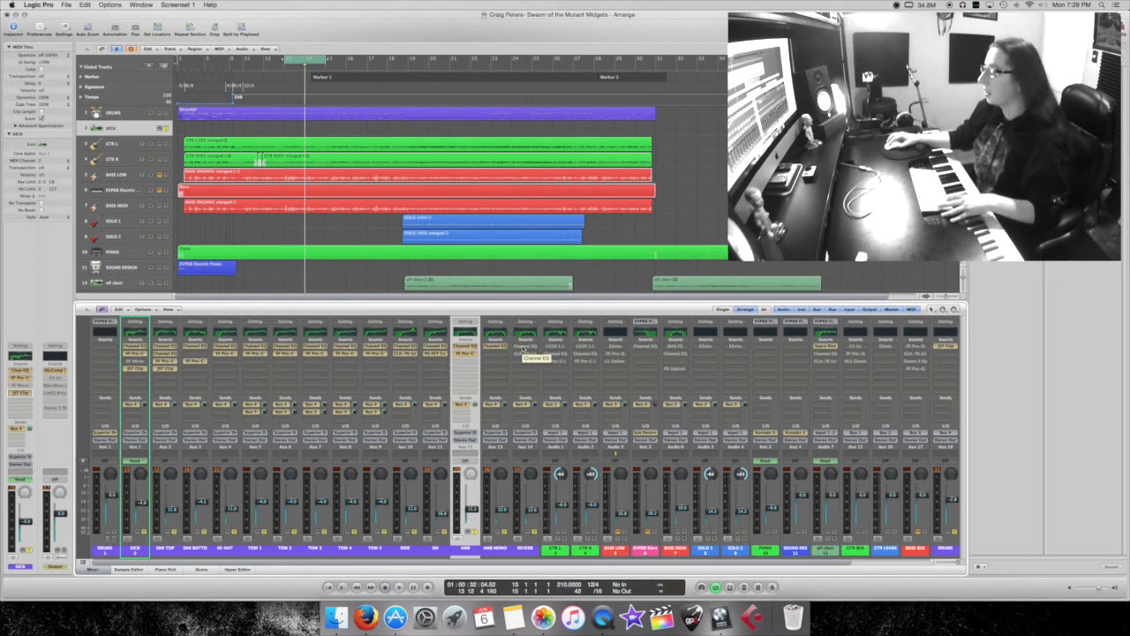
# Step: Activate the REVERB channel's Channel EQ, audition the channel's fader level with the loop playing, and close the EQ window
pyautogui.click(523, 346)
pyautogui.press('space')
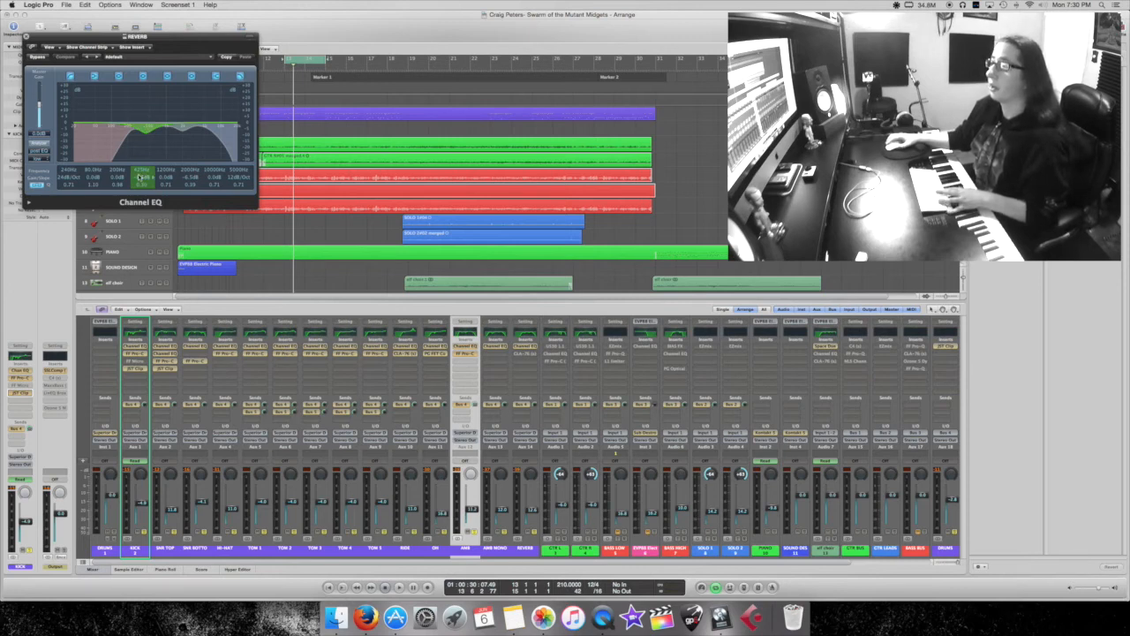
pyautogui.press('space')
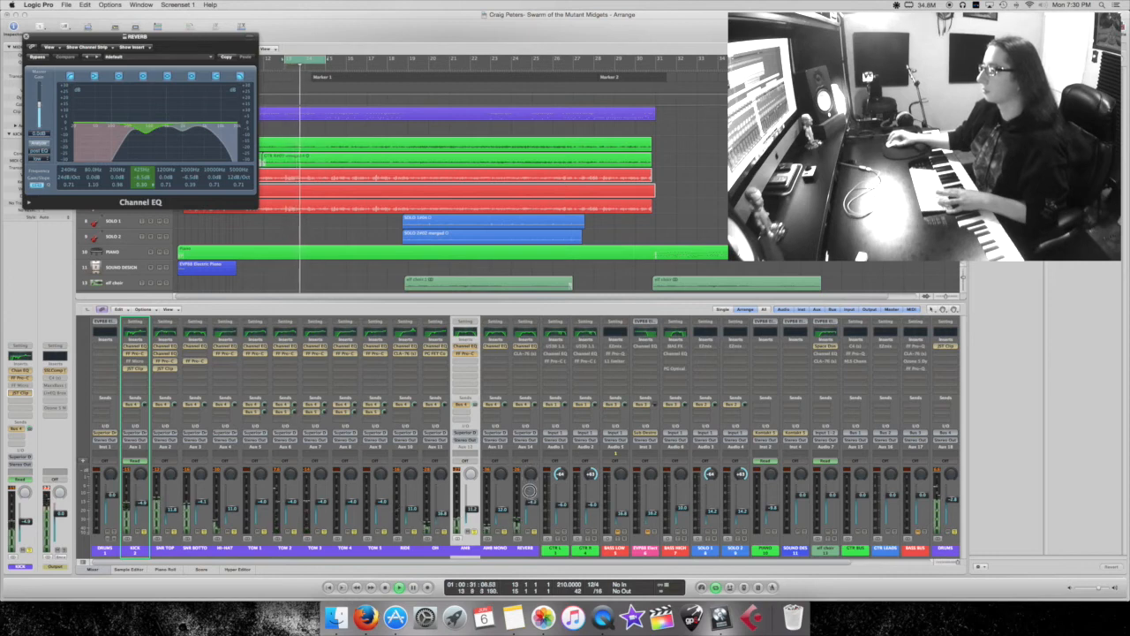
pyautogui.moveTo(530, 495); pyautogui.dragTo(532, 510)
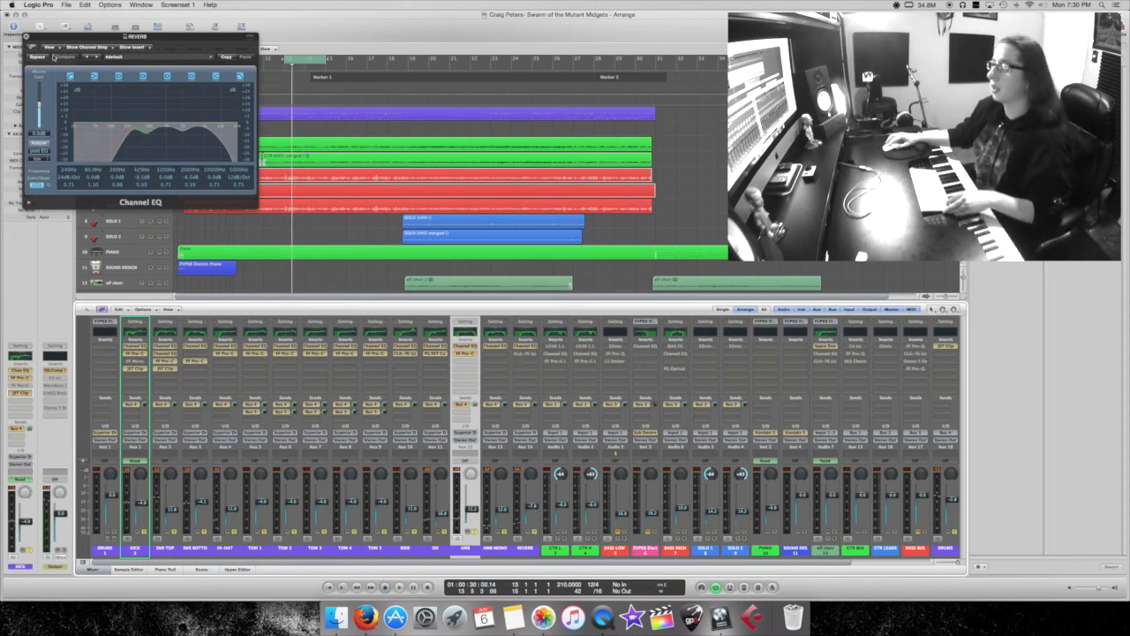
pyautogui.click(26, 36)
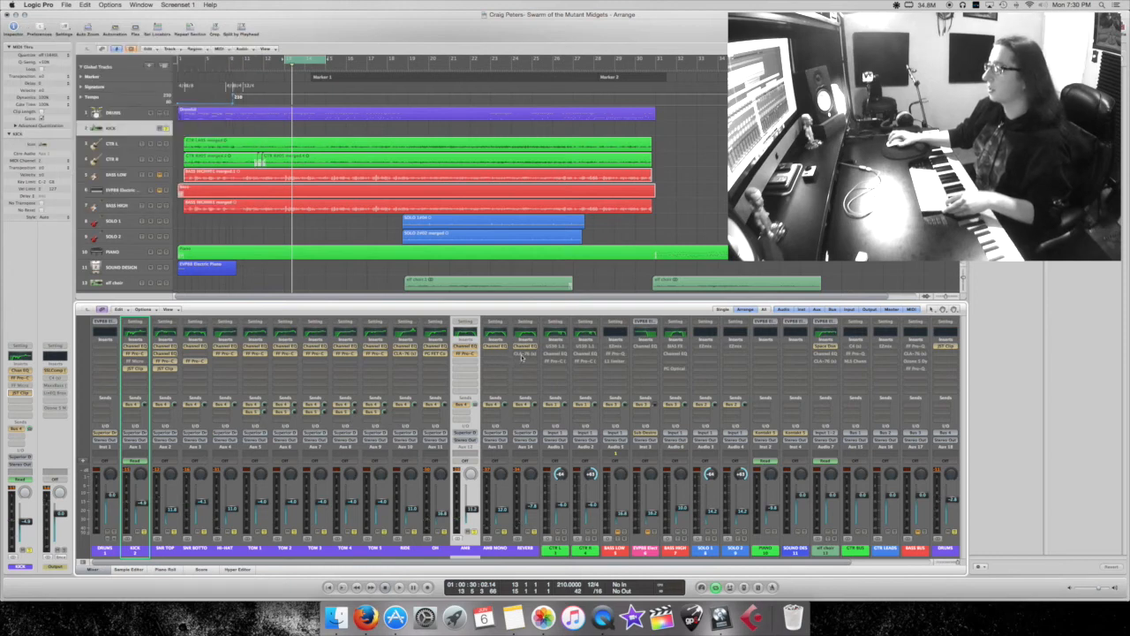
# Step: Open the REVERB channel's CLA-76 compressor, take it out of bypass, and audition the REVERB fader level against the playing loop
pyautogui.click(524, 354)
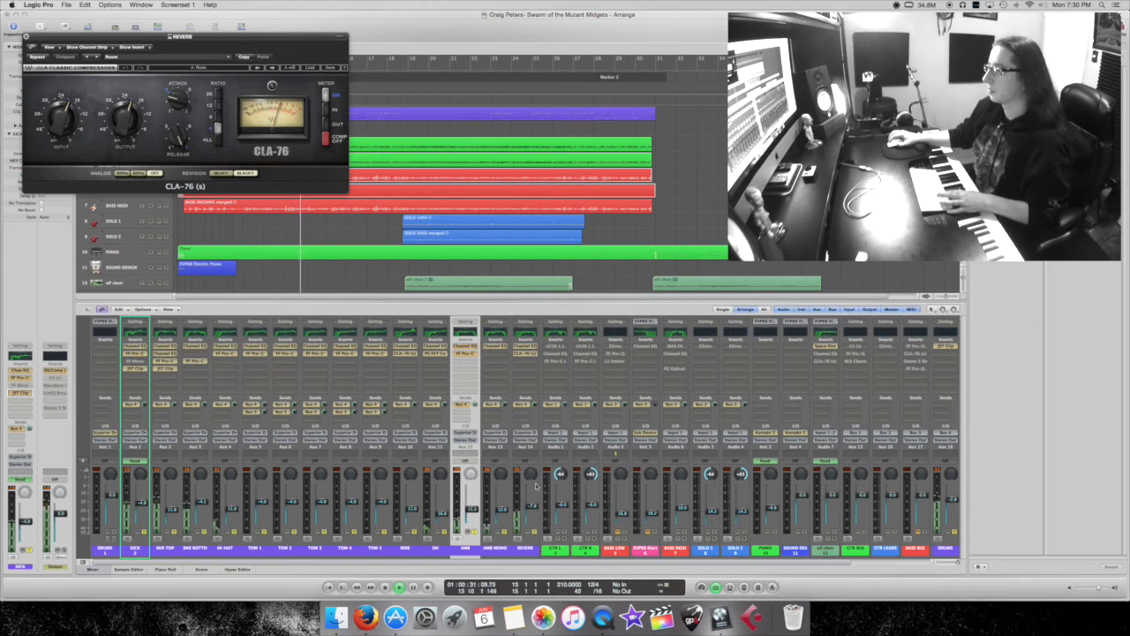
pyautogui.press('space')
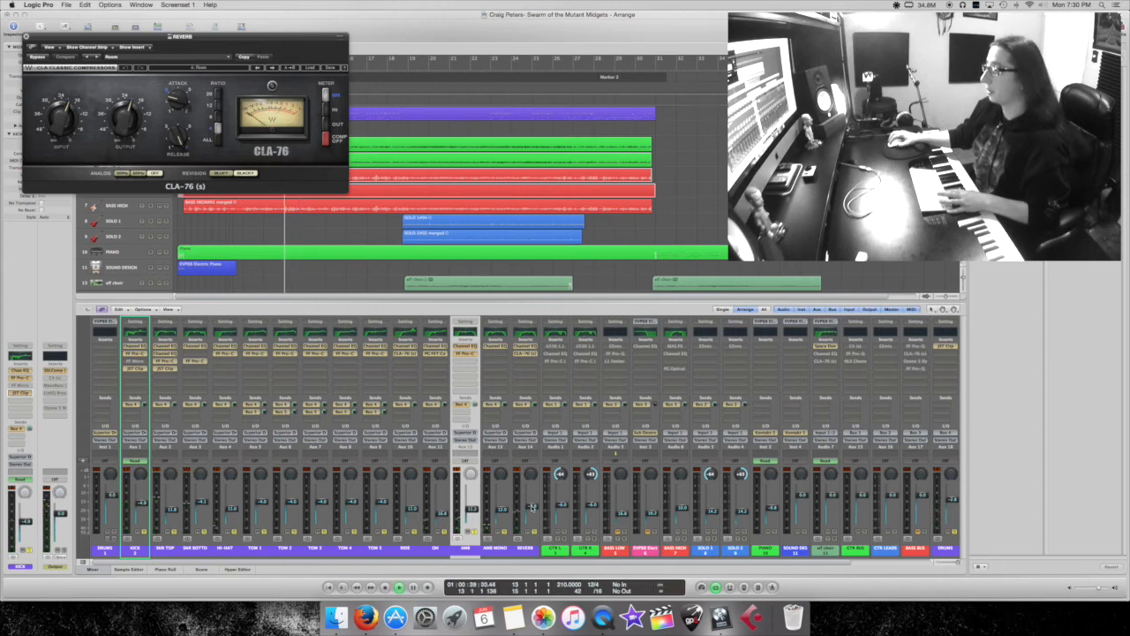
pyautogui.moveTo(532, 508); pyautogui.dragTo(529, 532)
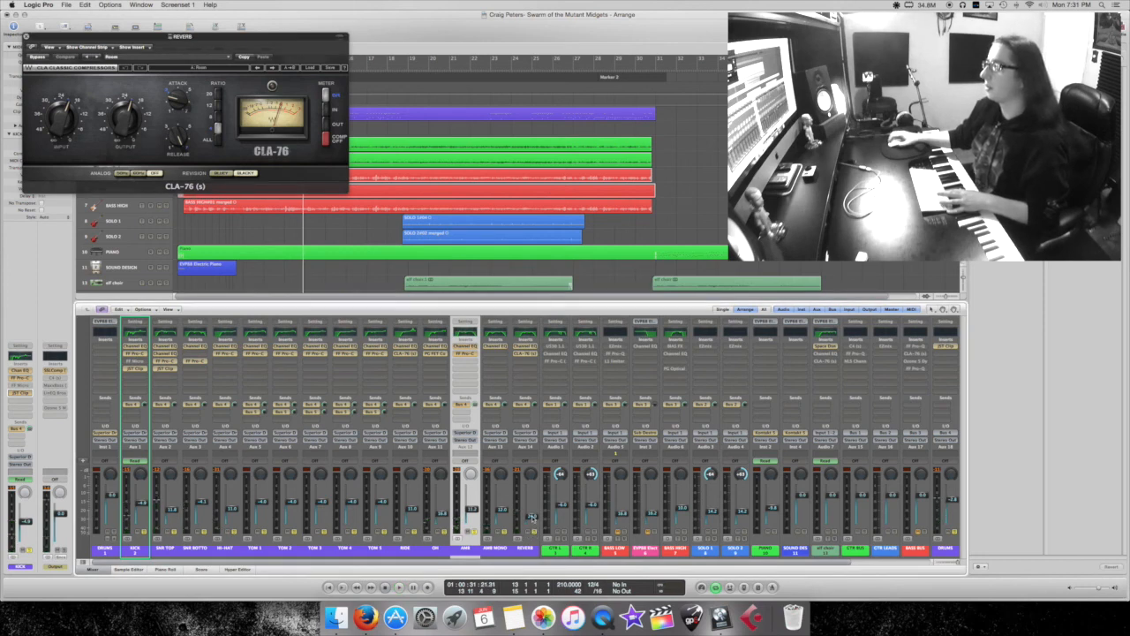
pyautogui.press('space')
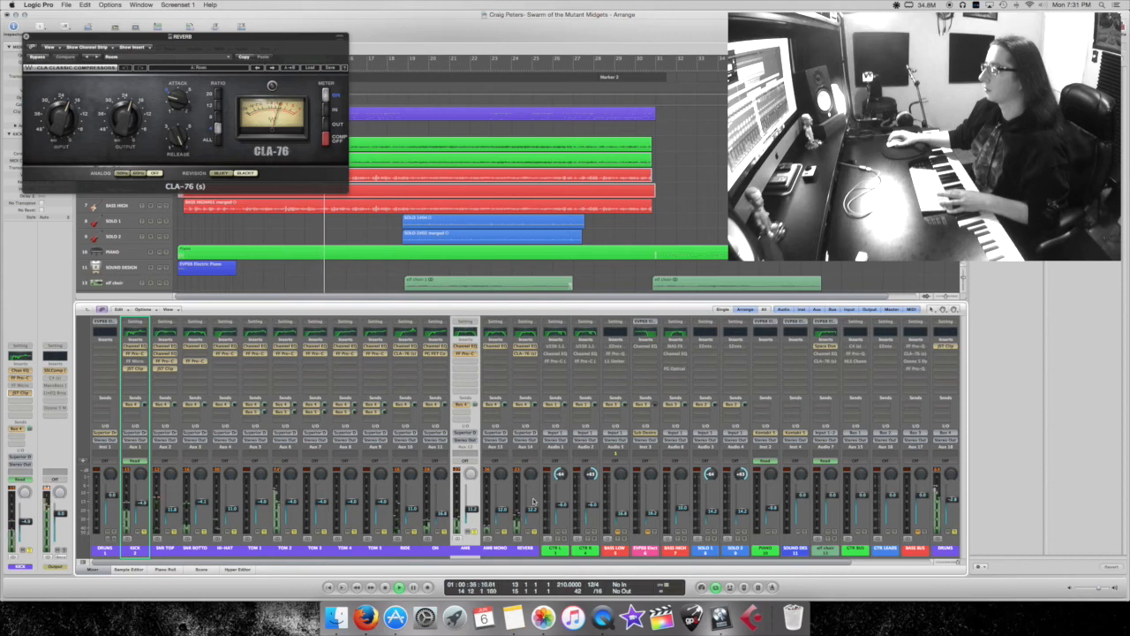
pyautogui.press('space')
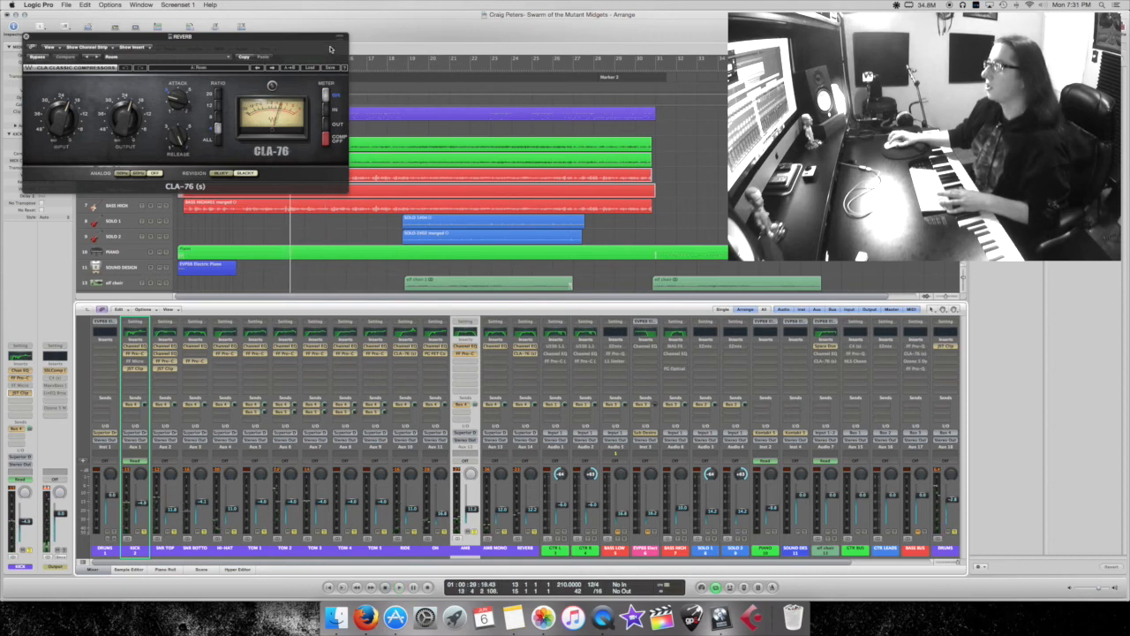
# Step: Turn off the cycle region in the arrange timeline, play a moment without looping, and close the REVERB channel's CLA-76 window
pyautogui.moveTo(322, 37); pyautogui.dragTo(216, 36)
pyautogui.click(305, 59)
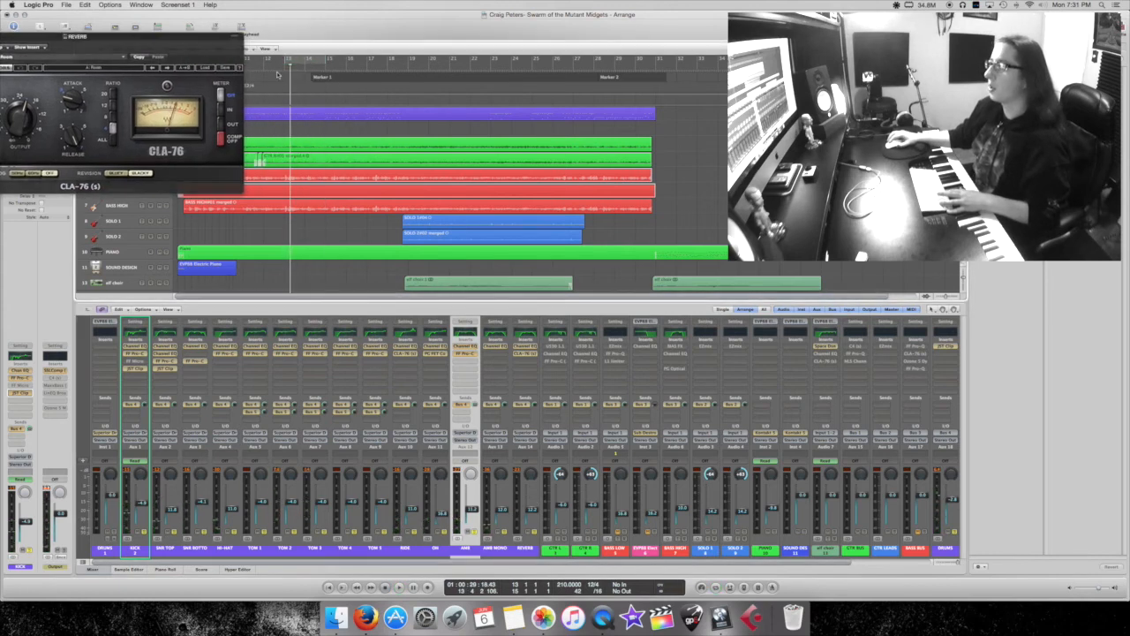
pyautogui.click(274, 70)
pyautogui.press('space')
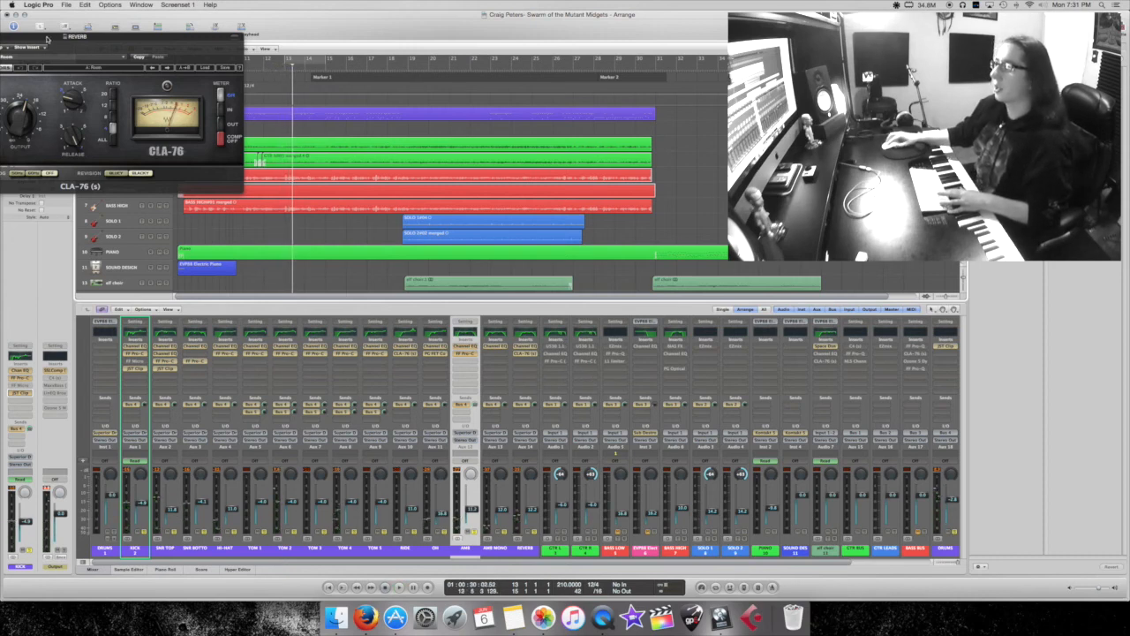
pyautogui.moveTo(51, 39); pyautogui.dragTo(369, 64)
pyautogui.click(245, 62)
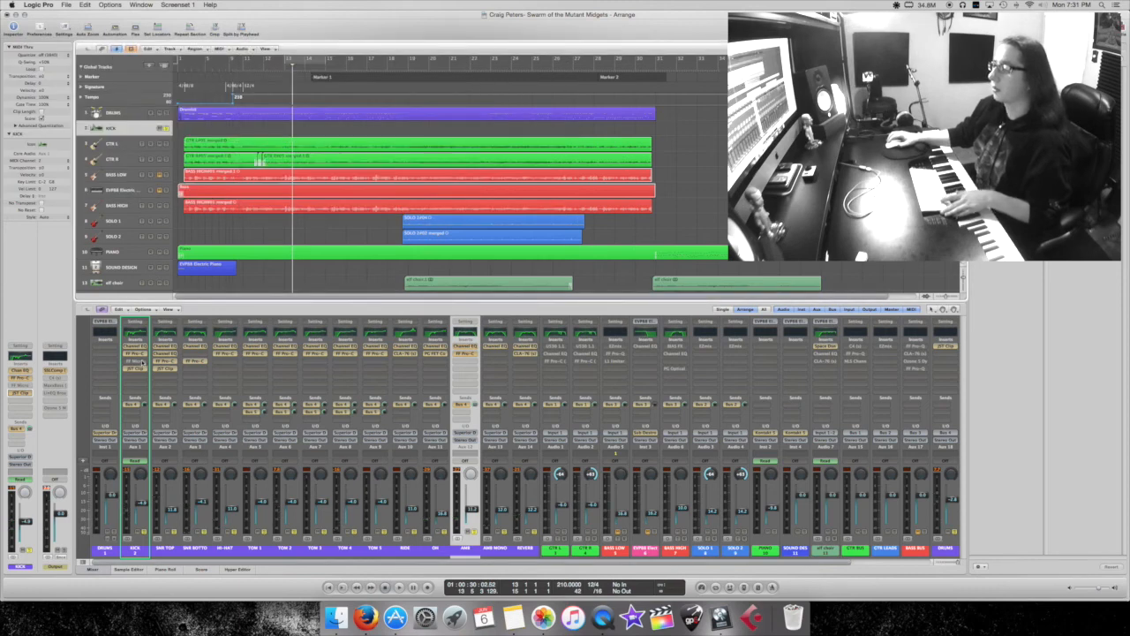
# Step: Inspect the KICK channel's bypassed FF Micro high-pass filter and close its window
pyautogui.click(137, 362)
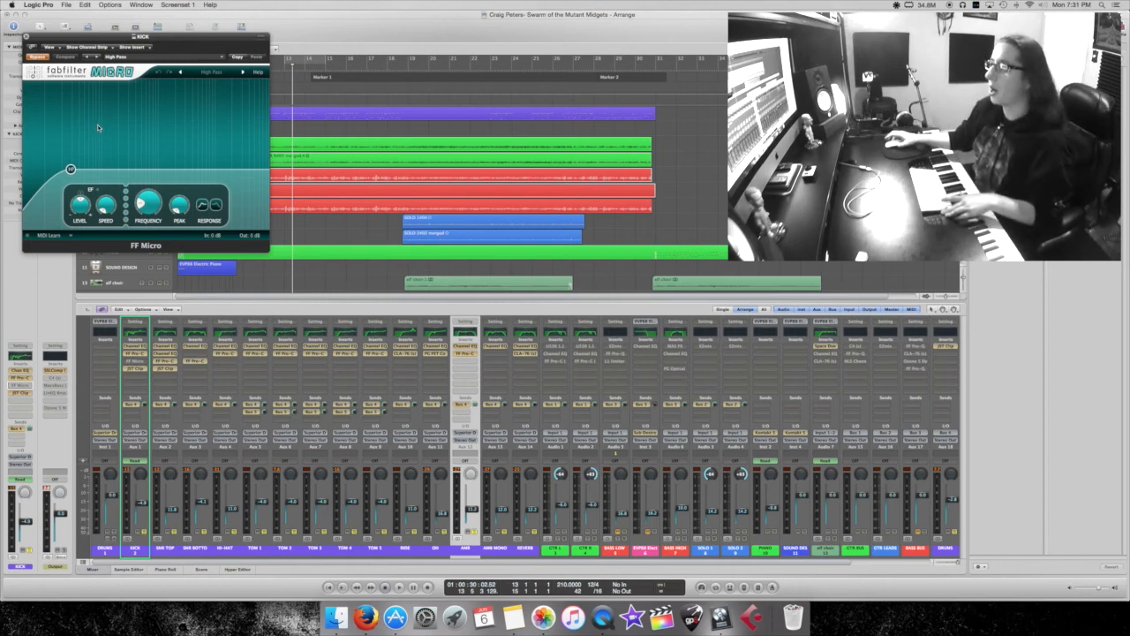
pyautogui.click(26, 38)
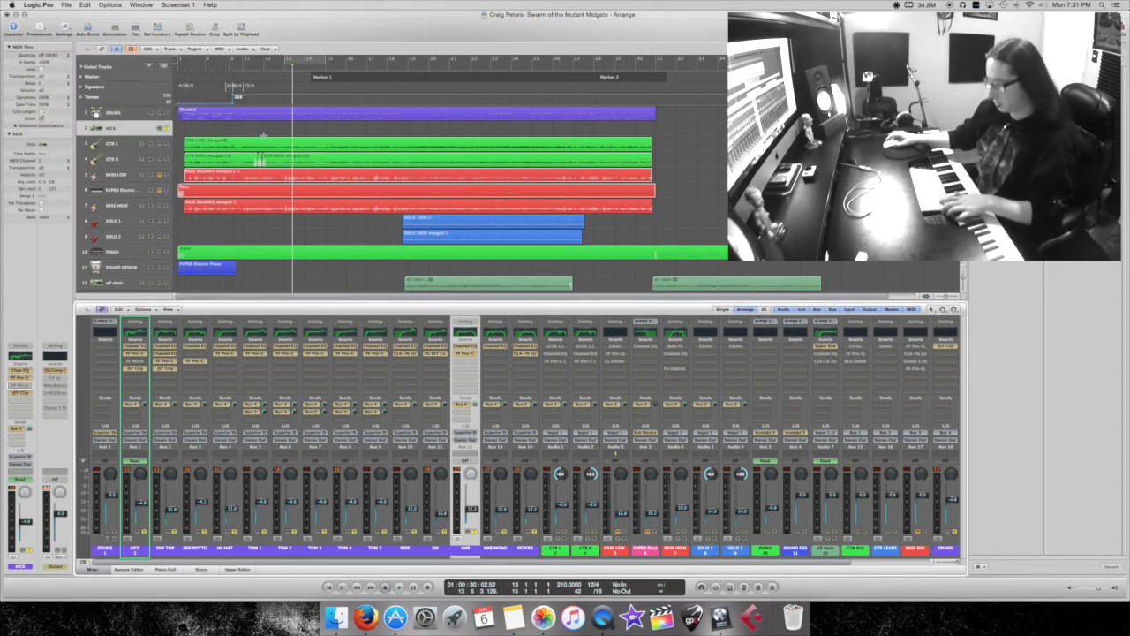
# Step: Show the KICK track's Insert #3 Bypass automation with enlarged tracks, and play from bar 18, just before the bypass switches off
pyautogui.press('a')
pyautogui.hotkey('ctrl', 'Down')
pyautogui.hotkey('ctrl', 'Down')
pyautogui.hotkey('ctrl', 'Down')
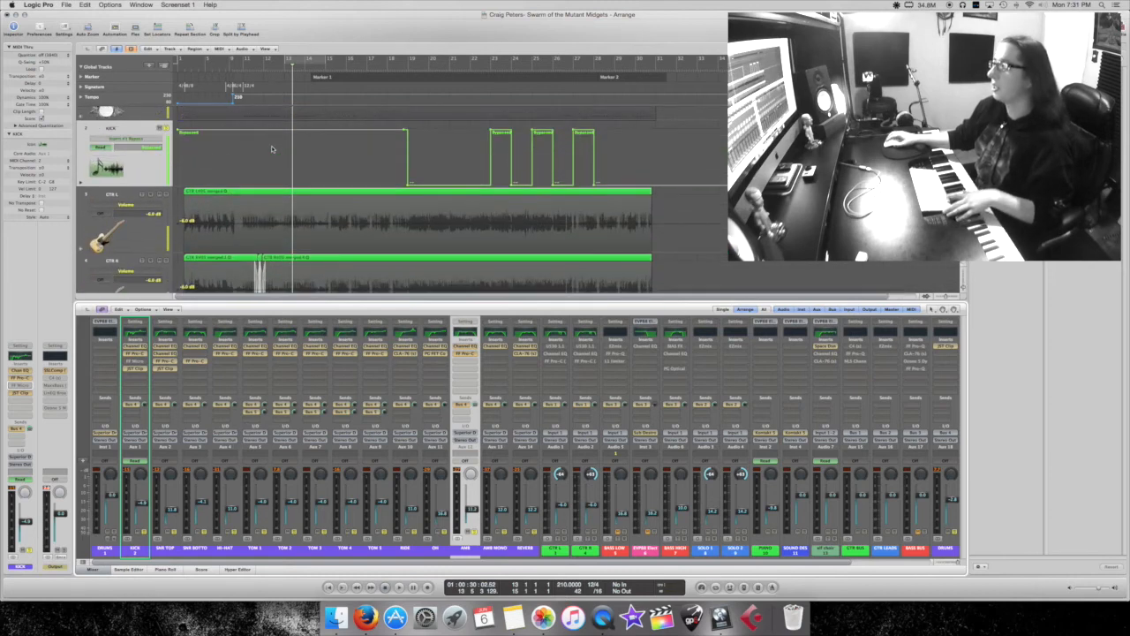
pyautogui.scroll(2, 272, 149)
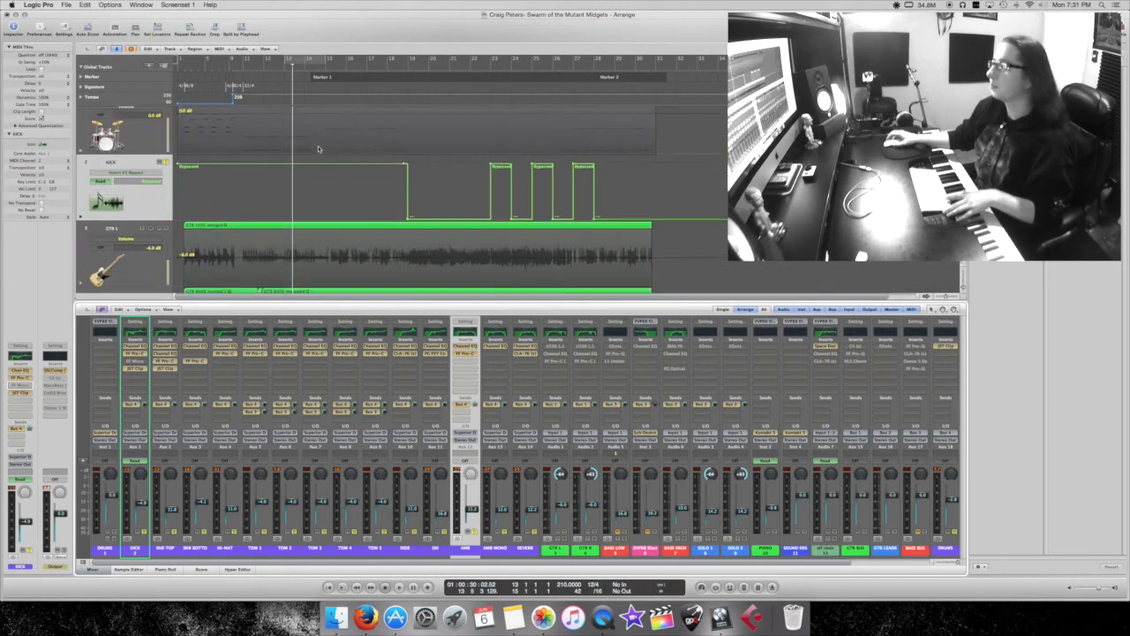
pyautogui.click(400, 69)
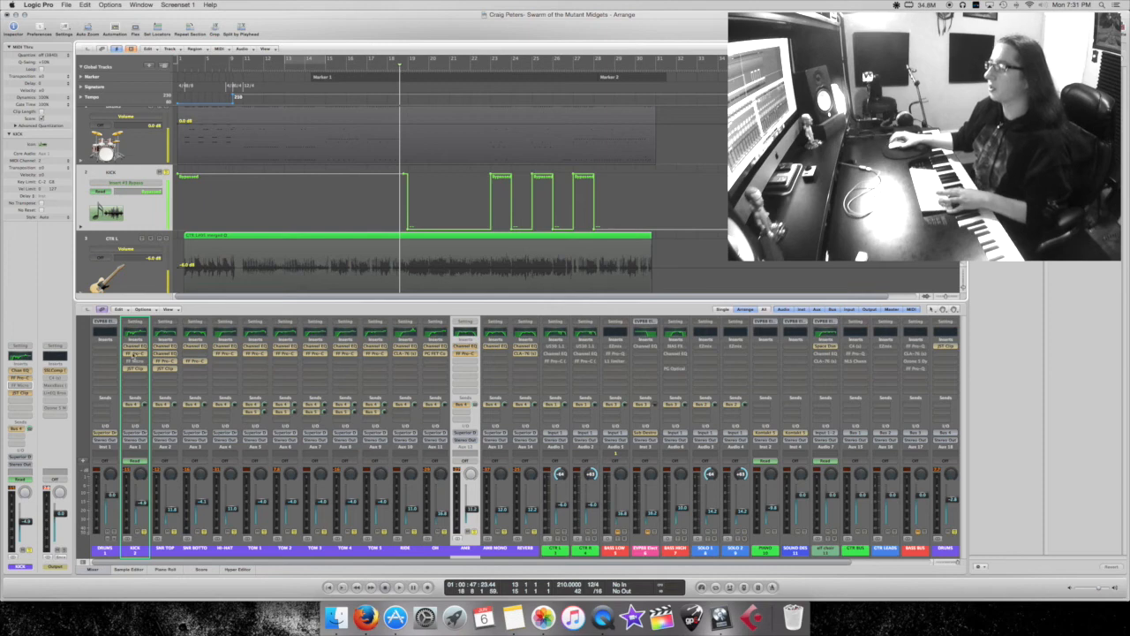
pyautogui.press('space')
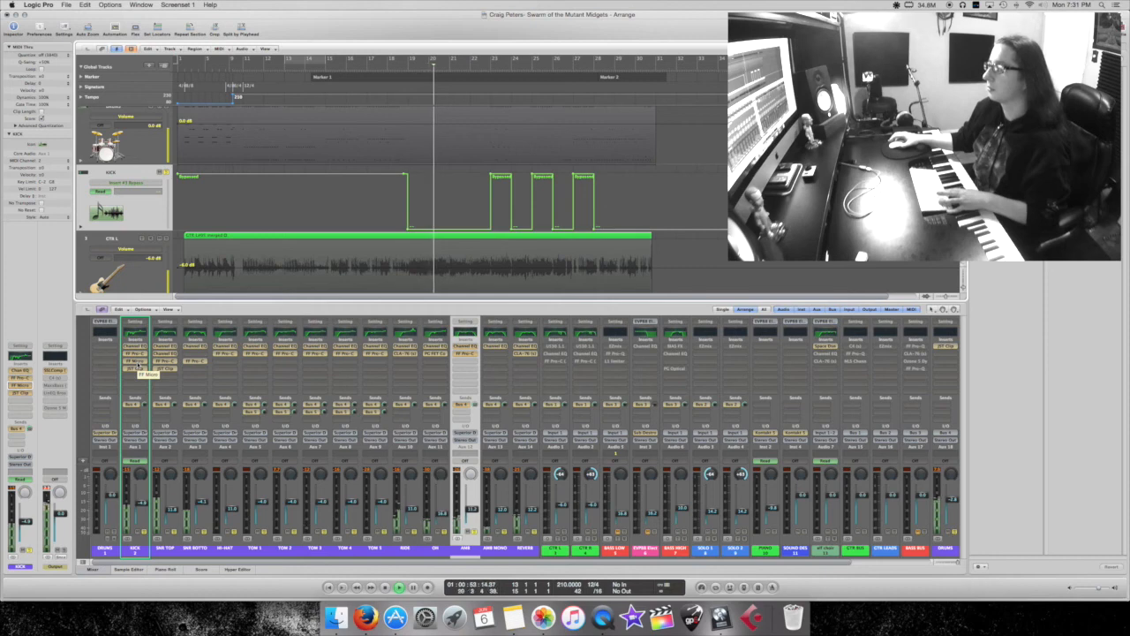
# Step: Stop playback and replay from about bar 18 through the point where the KICK filter's bypass automation switches off
pyautogui.press('space')
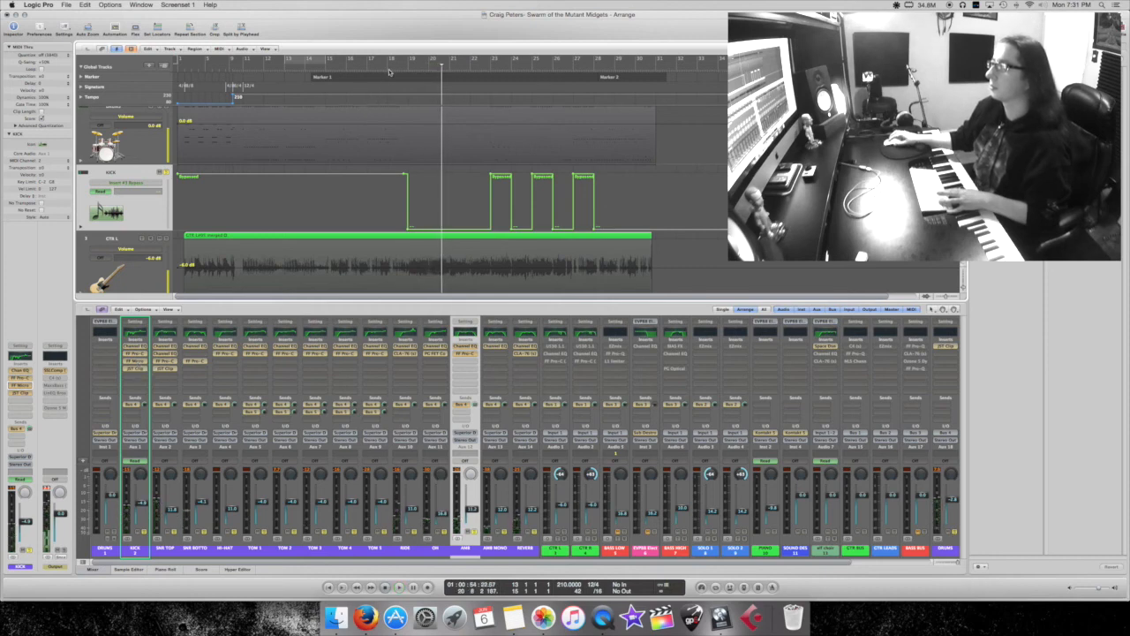
pyautogui.click(388, 72)
pyautogui.press('space')
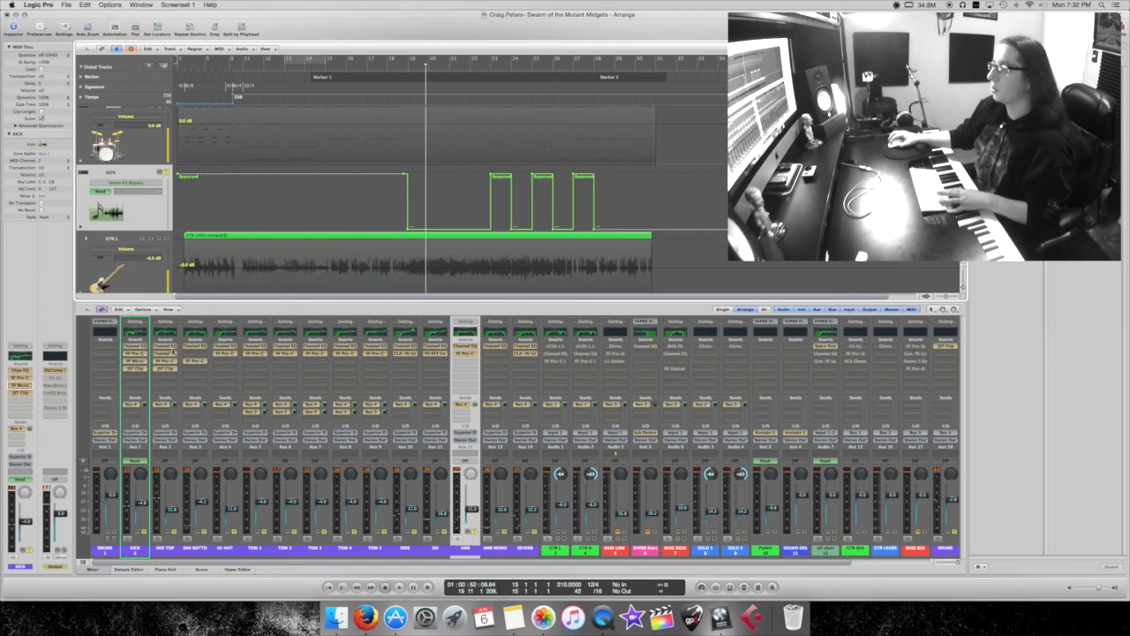
# Step: Inspect the KICK channel's FF Micro high-pass filter, close its window, and bring the mixer's last channels into view
pyautogui.click(135, 361)
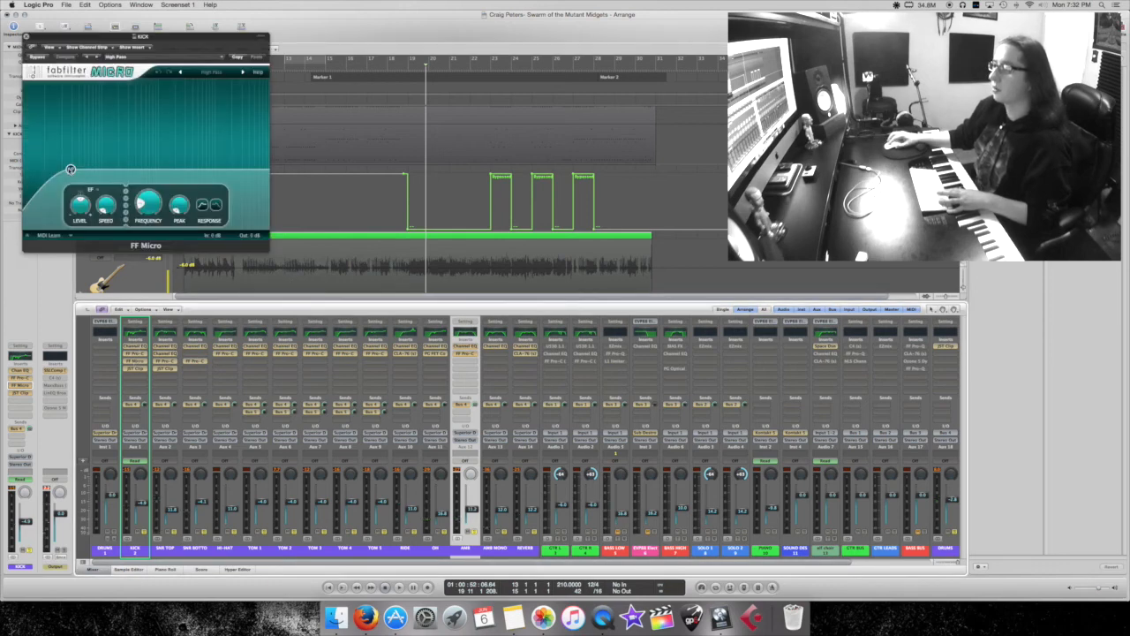
pyautogui.moveTo(140, 205)
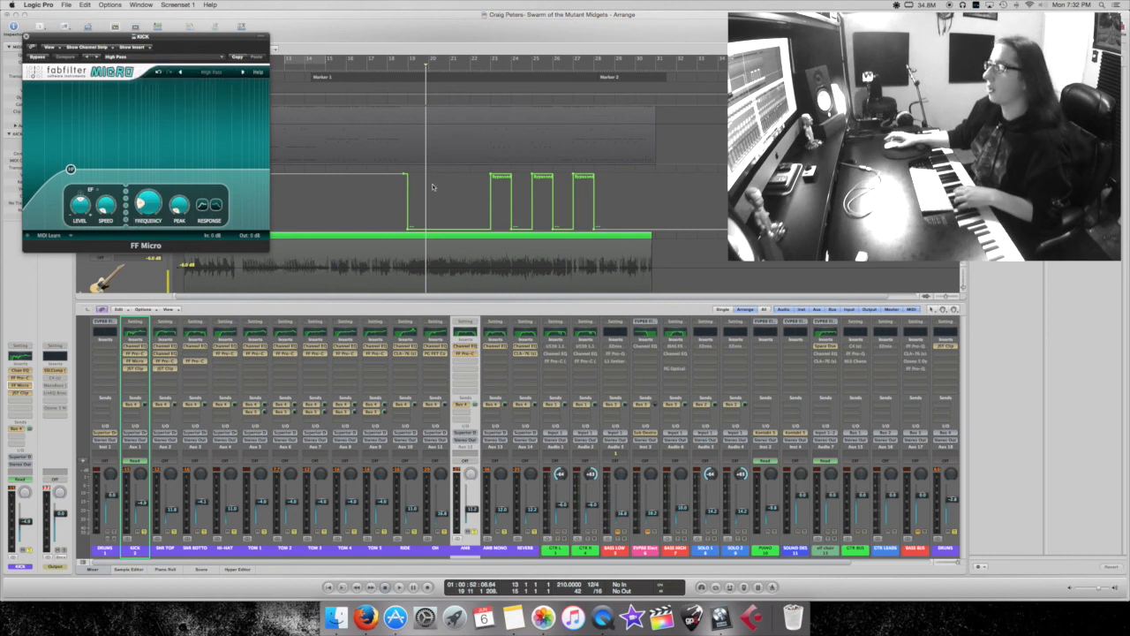
pyautogui.click(26, 37)
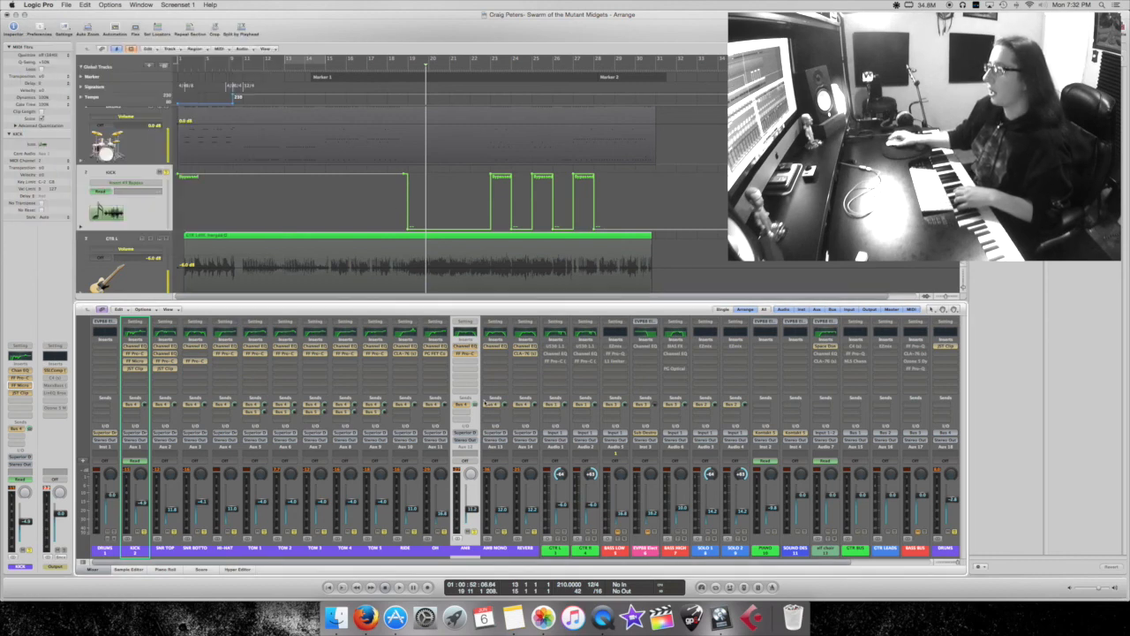
pyautogui.hscroll(3, 567, 391)
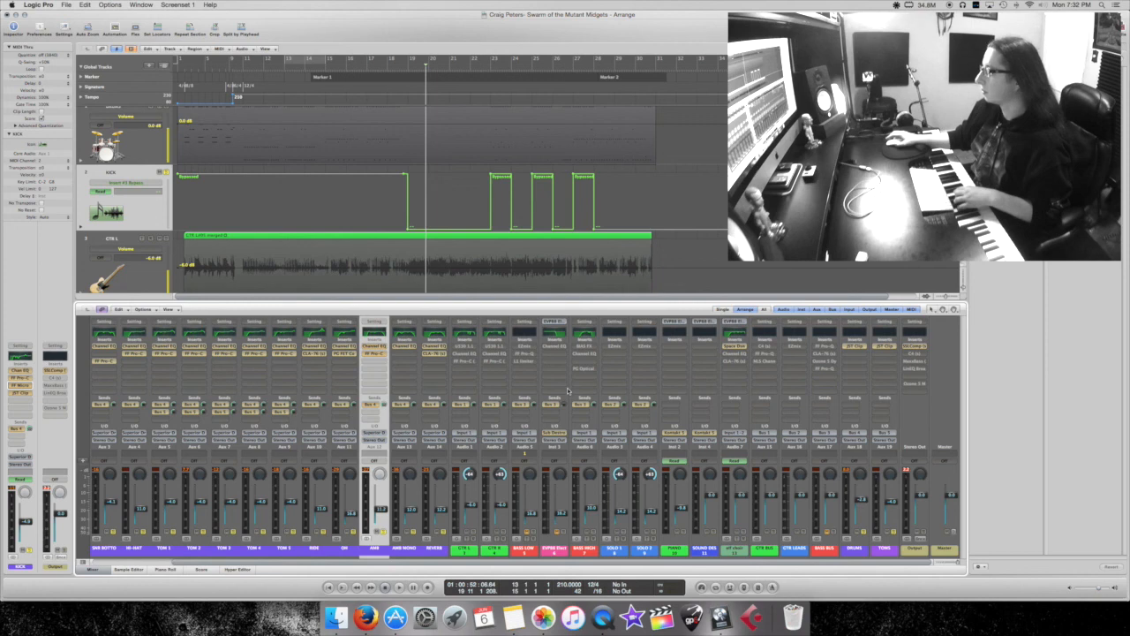